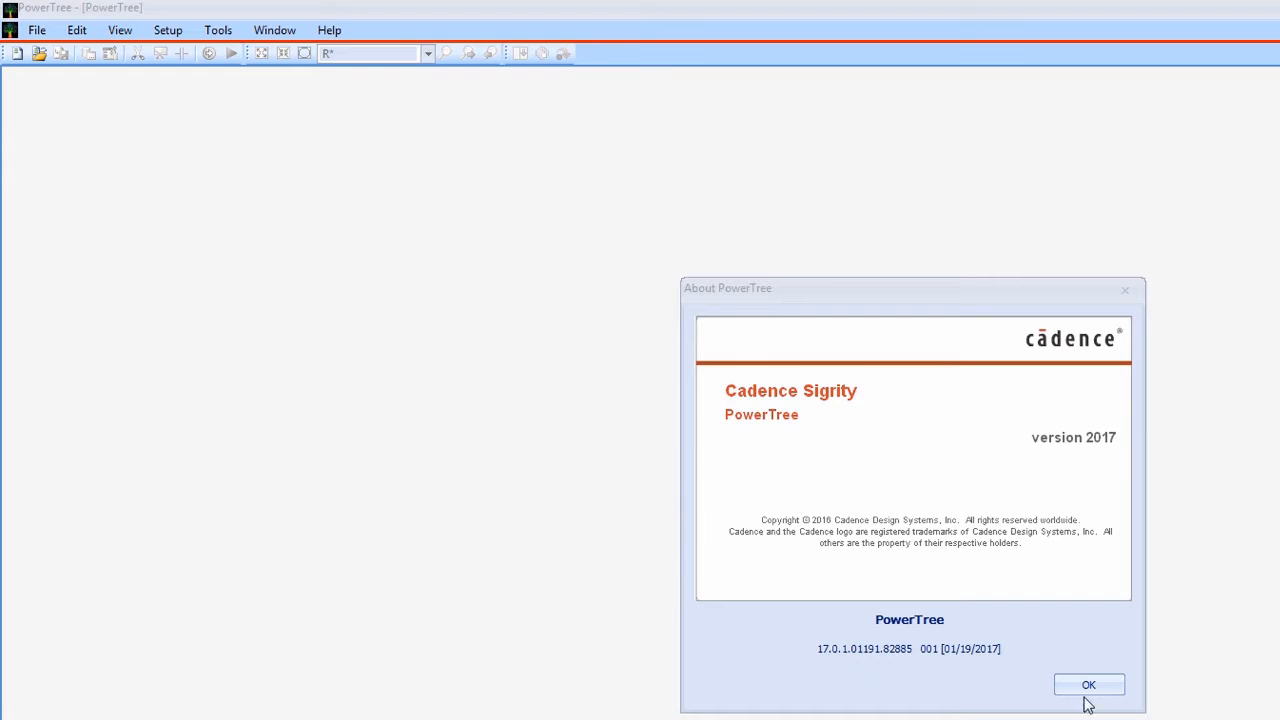
- Dismiss the About window and create a new power tree by importing the Allegro layout netlist cdn_ddr4_pcb_v172_asi_netlist.txt
click(1087, 688)
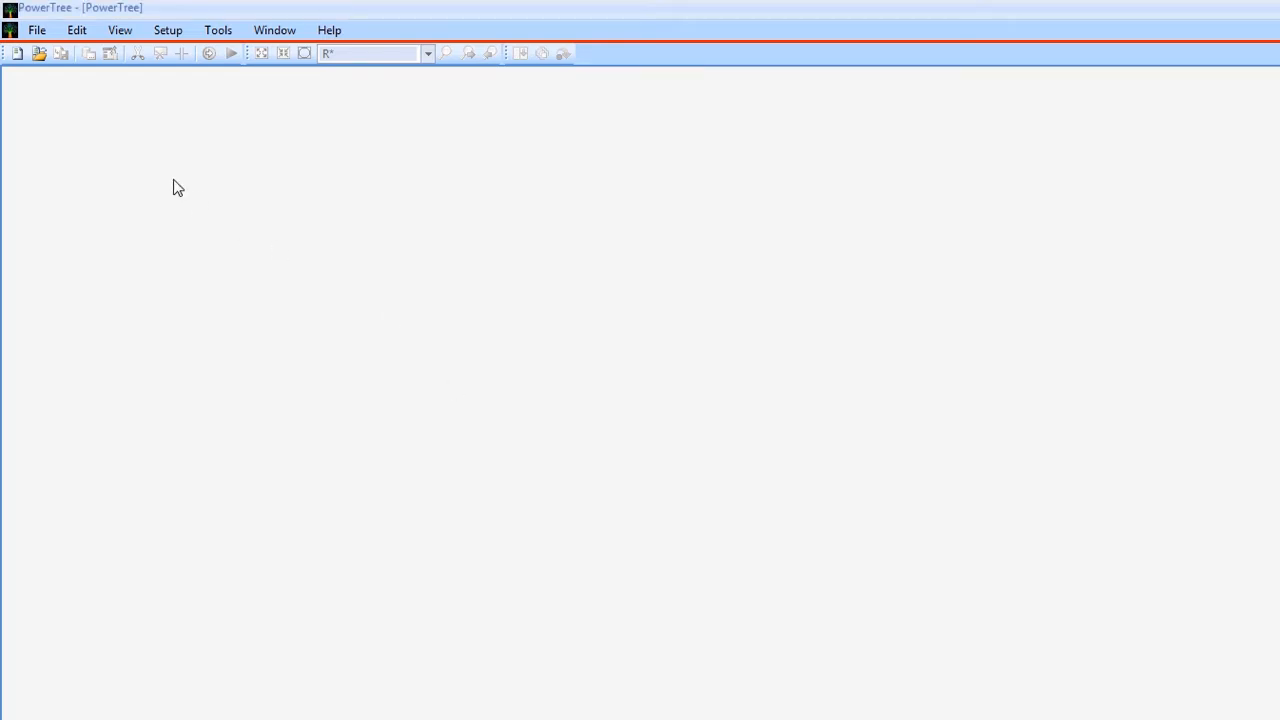
click(17, 55)
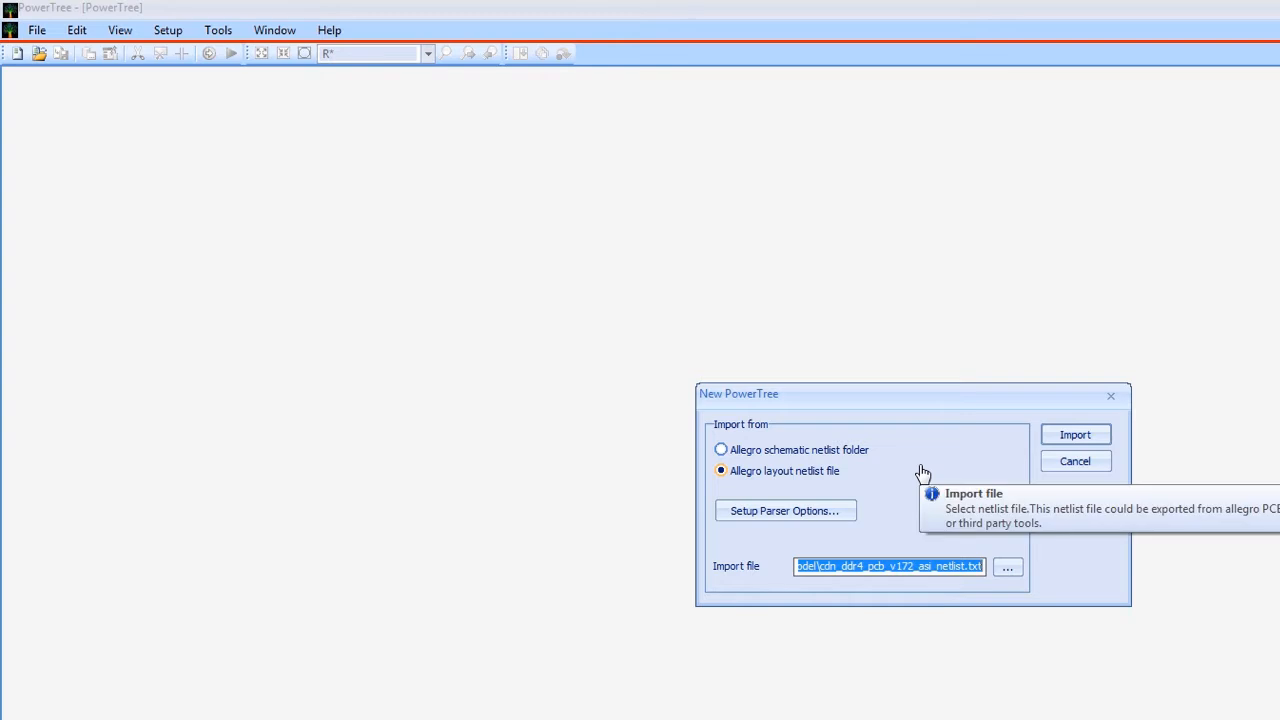
click(1007, 567)
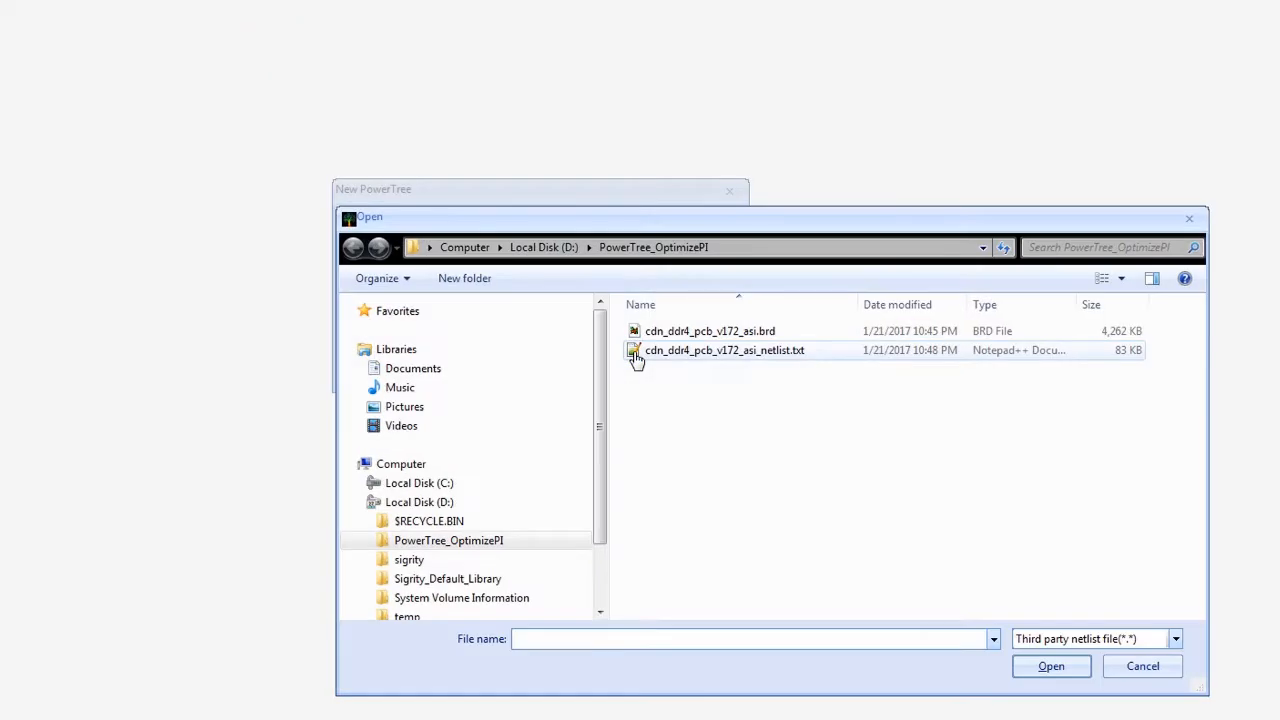
click(676, 354)
click(1040, 667)
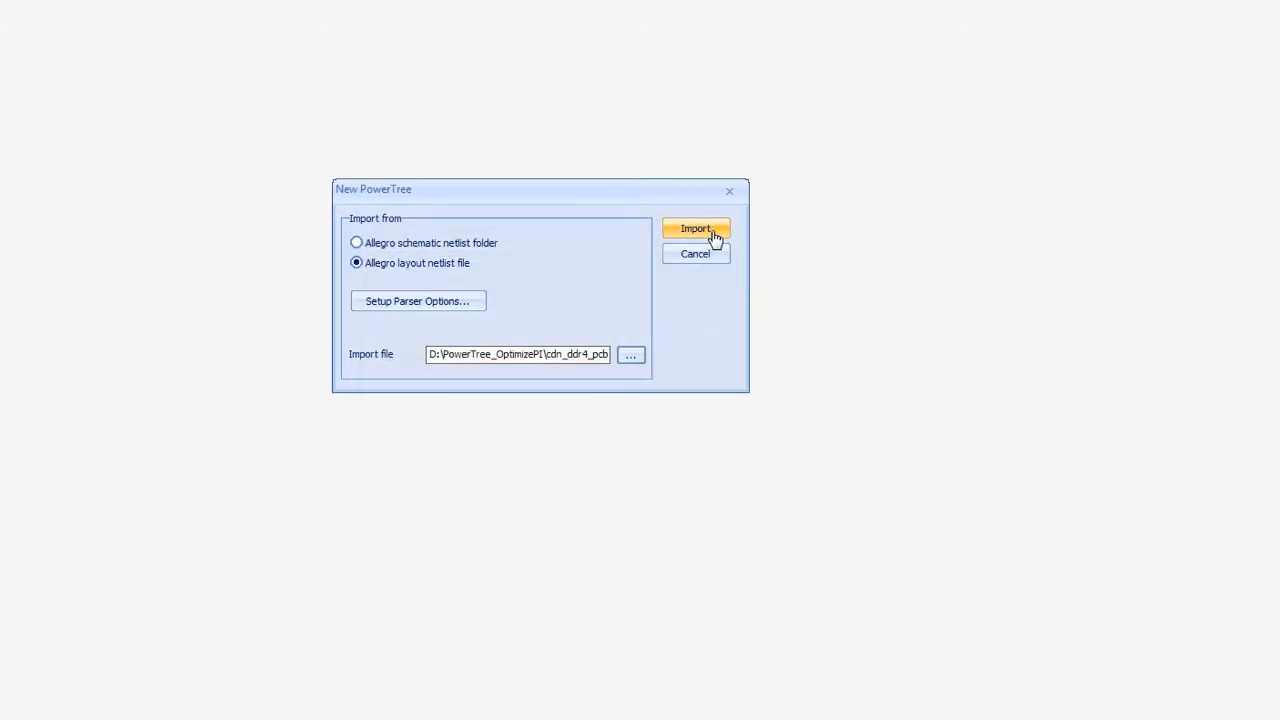
click(716, 237)
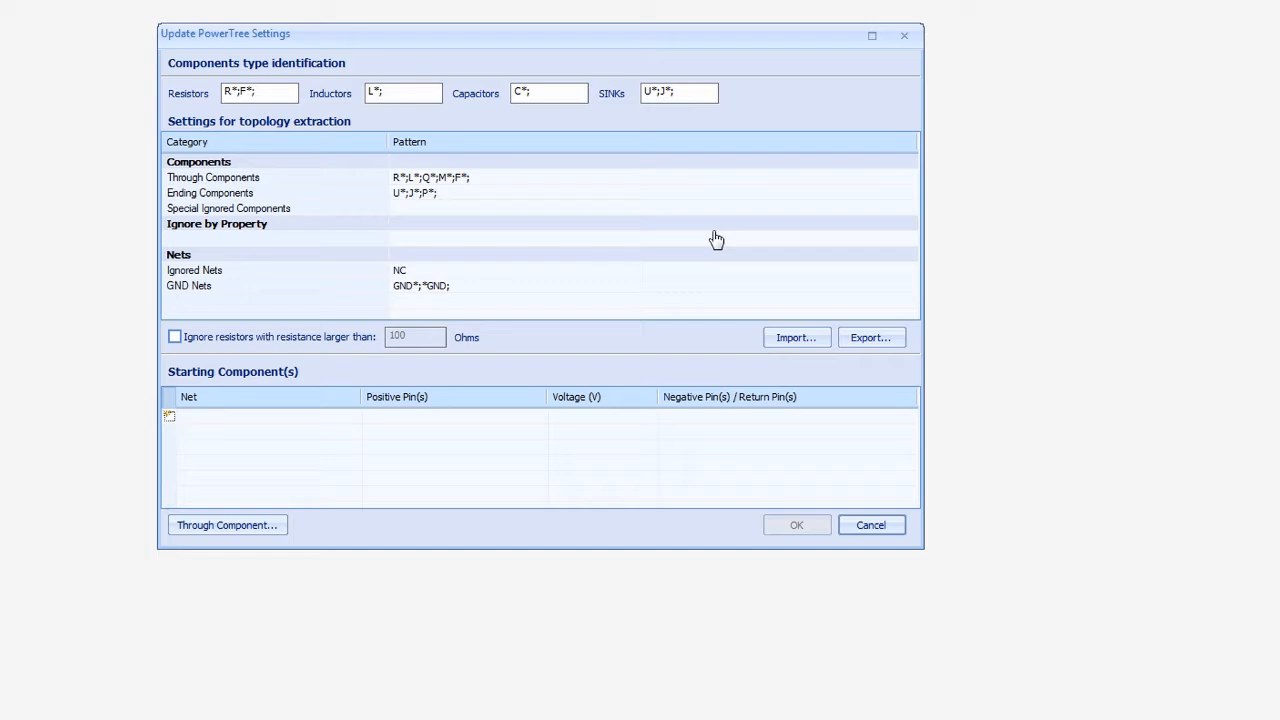
- Build the tree from positive pin U30.16 at 1.2 V, with U30.2, U30.5, U30.10 and U30.25 as return pins
click(481, 423)
click(482, 424)
text(u30)
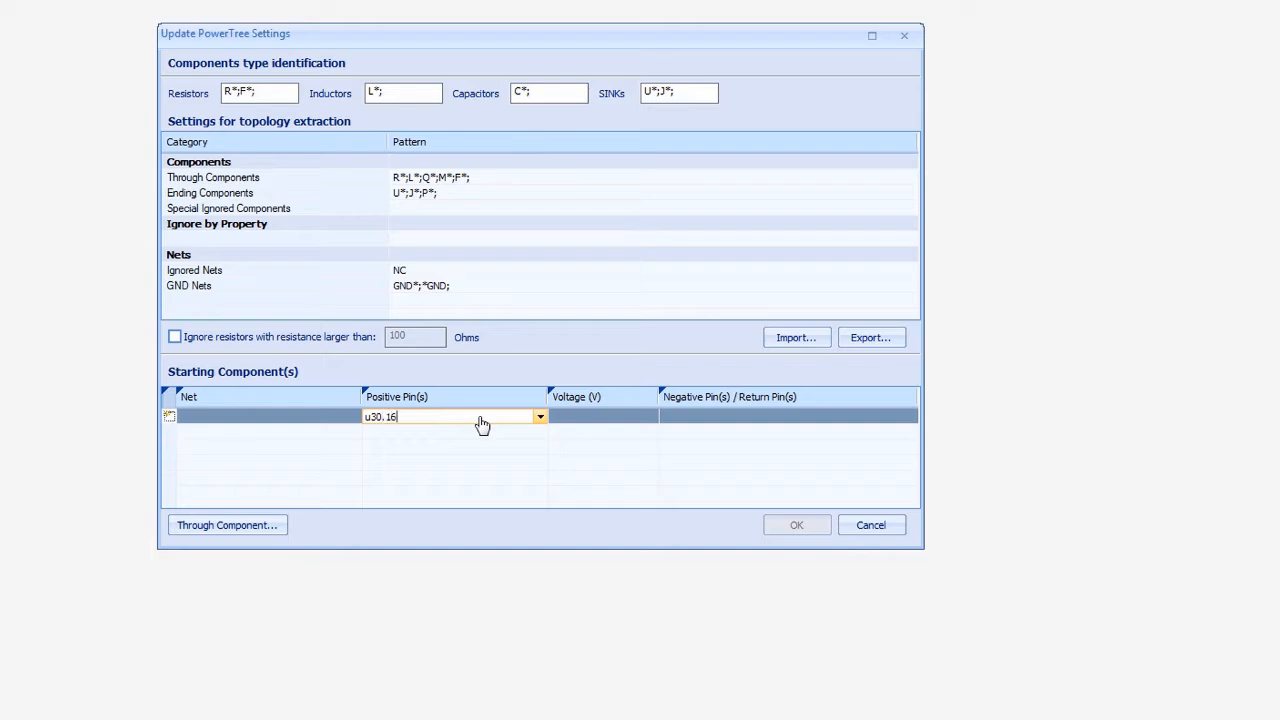
text(.16)
key(Tab)
text(1)
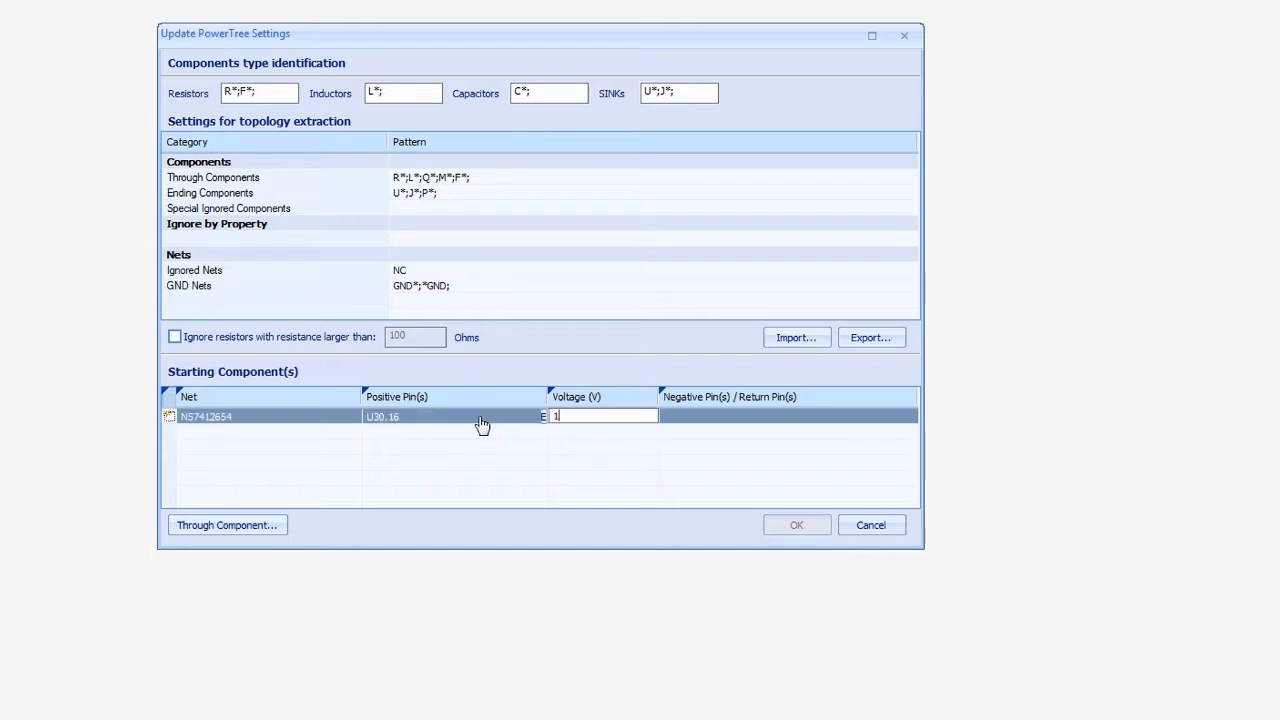
text(.2)
key(Tab)
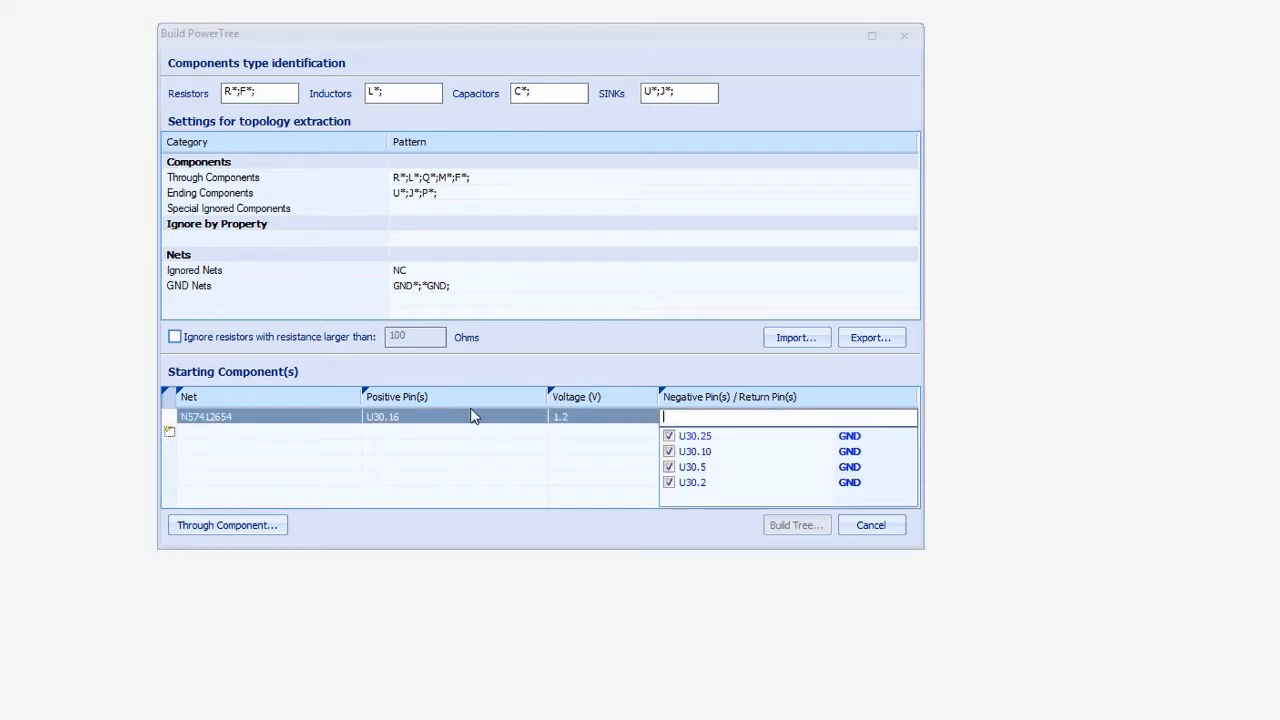
click(575, 443)
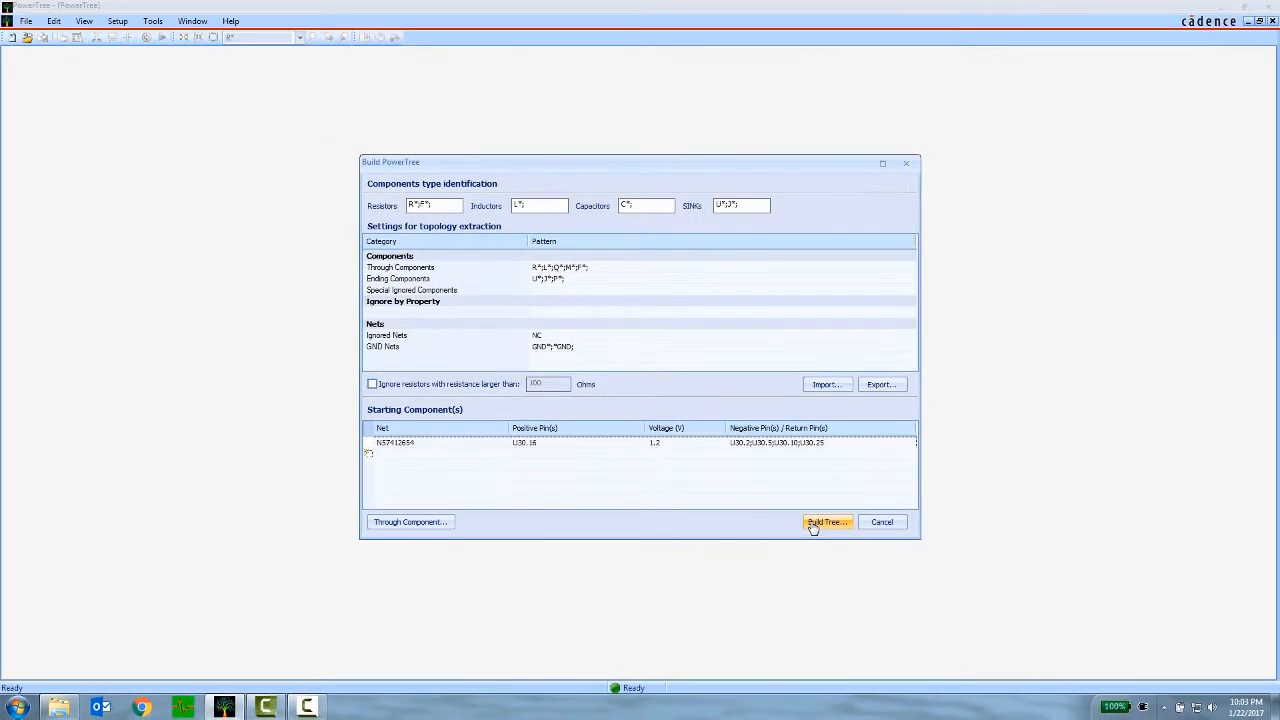
click(813, 526)
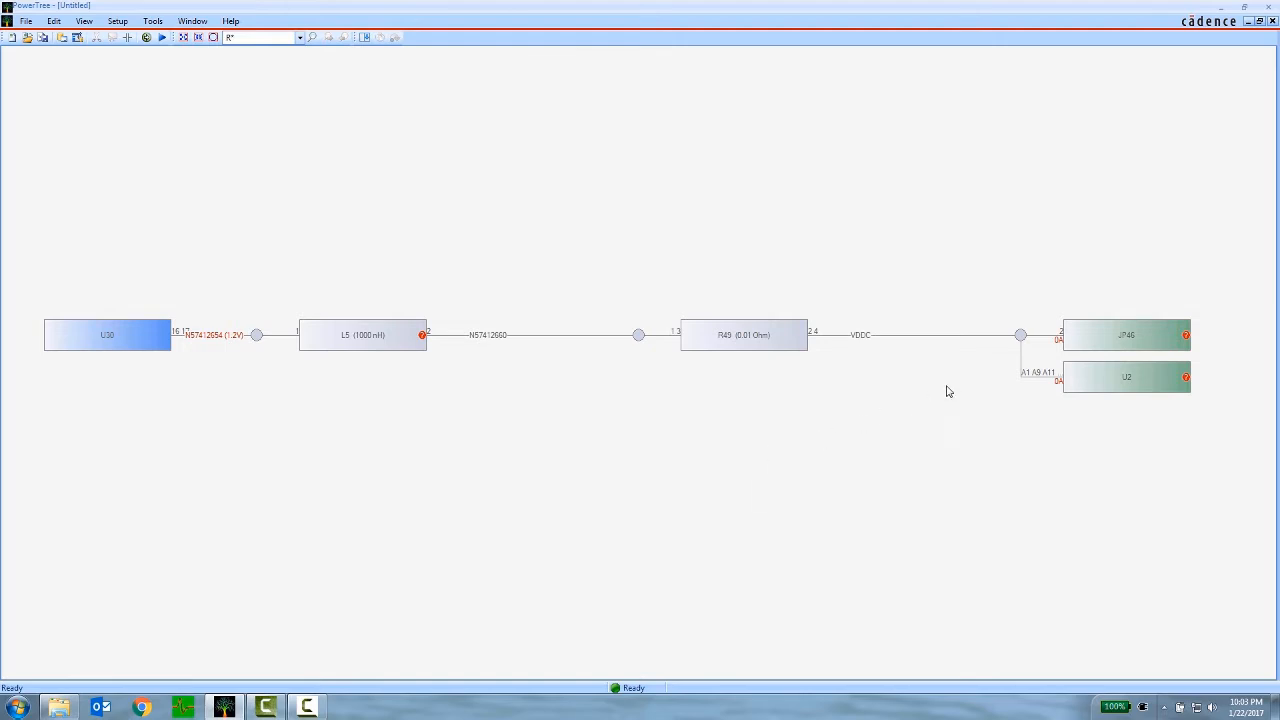
- Cut off the JP46 sink branch from the VDDC net
click(1089, 340)
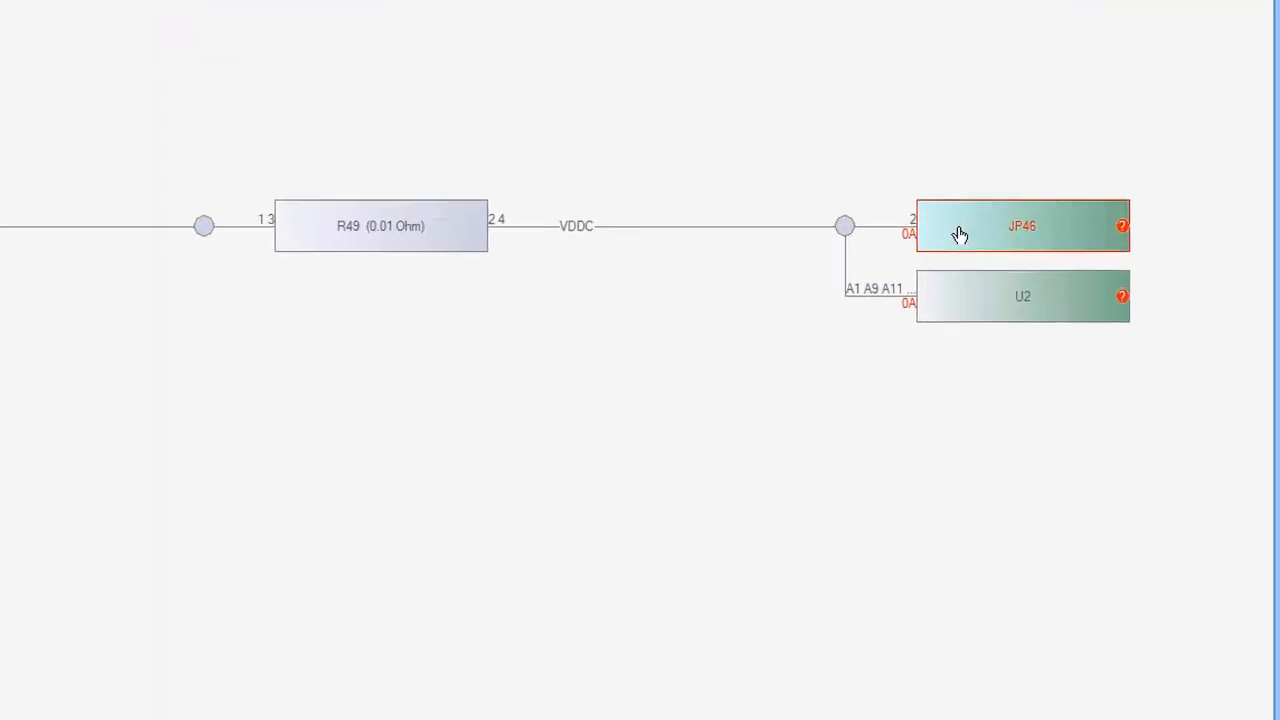
right_click(951, 229)
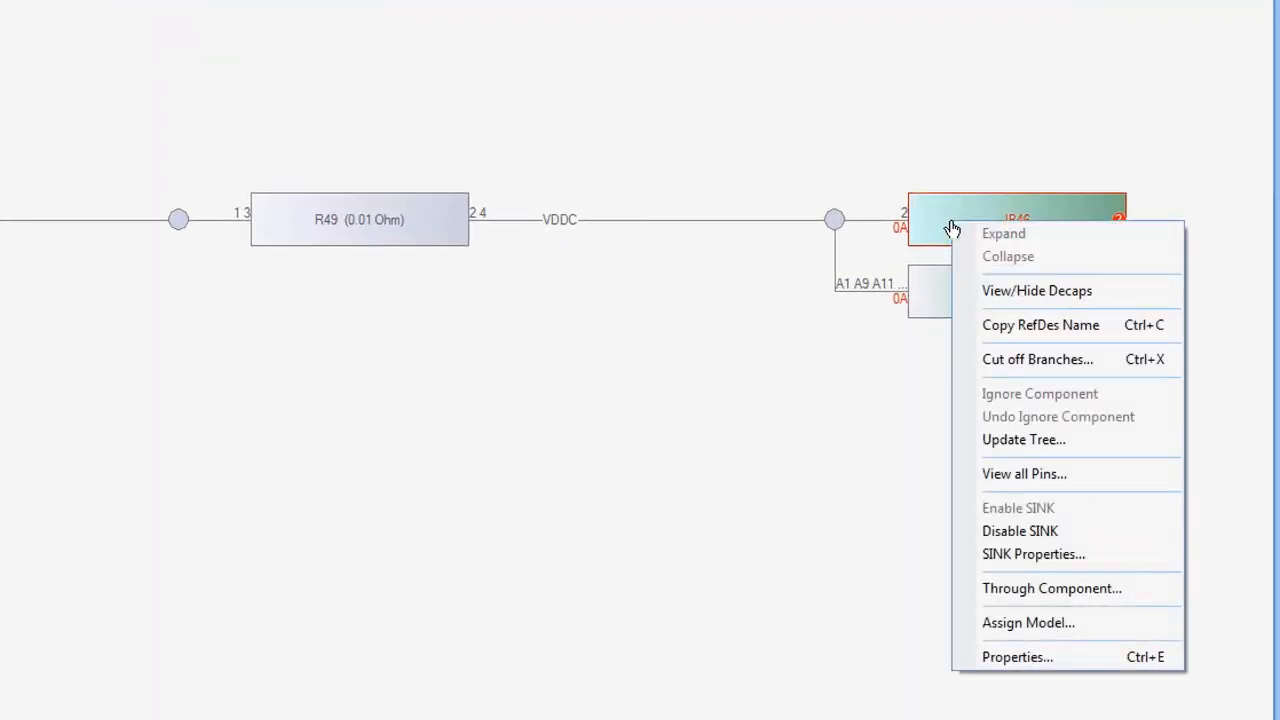
click(984, 362)
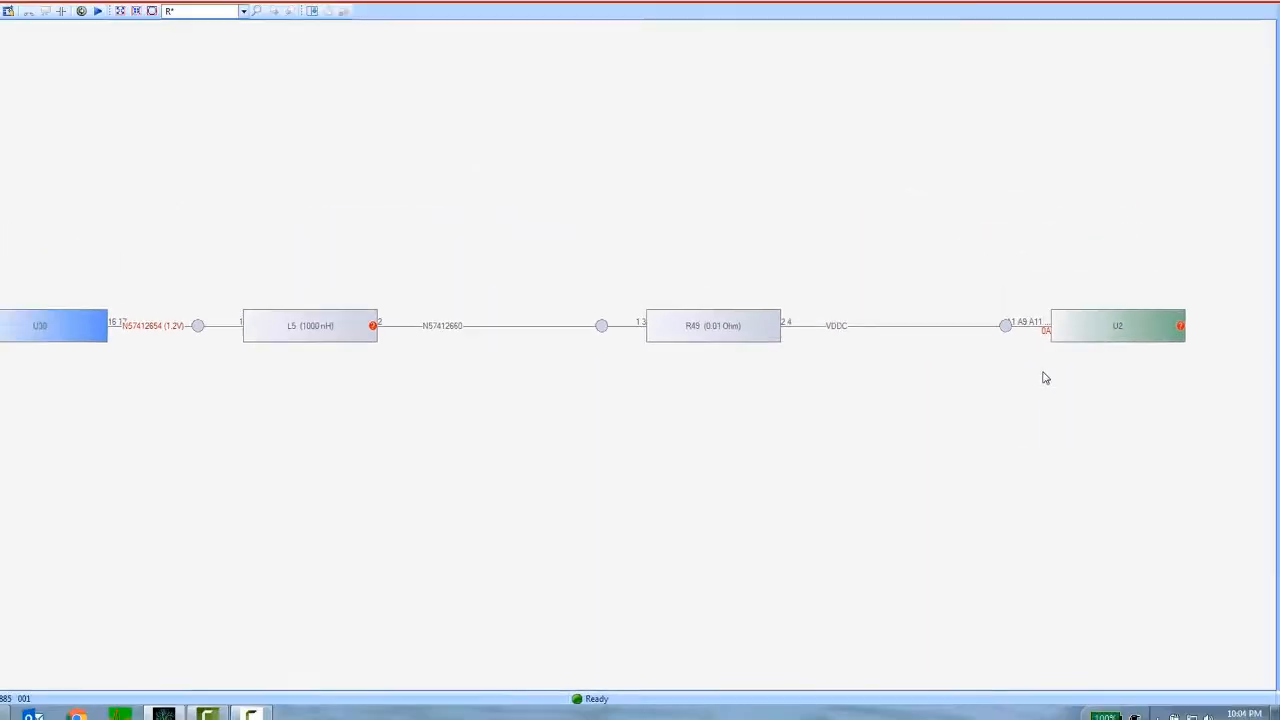
- View the properties of sink U2
double_click(1067, 326)
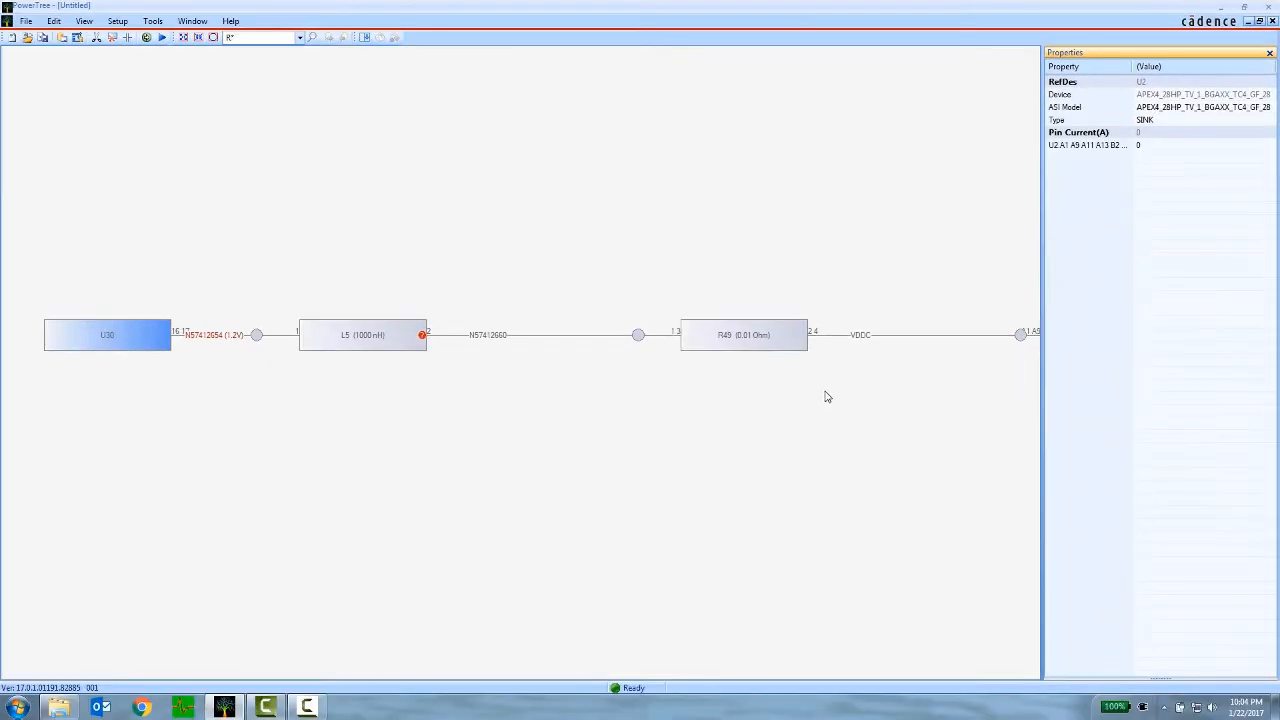
mouse_move(745, 351)
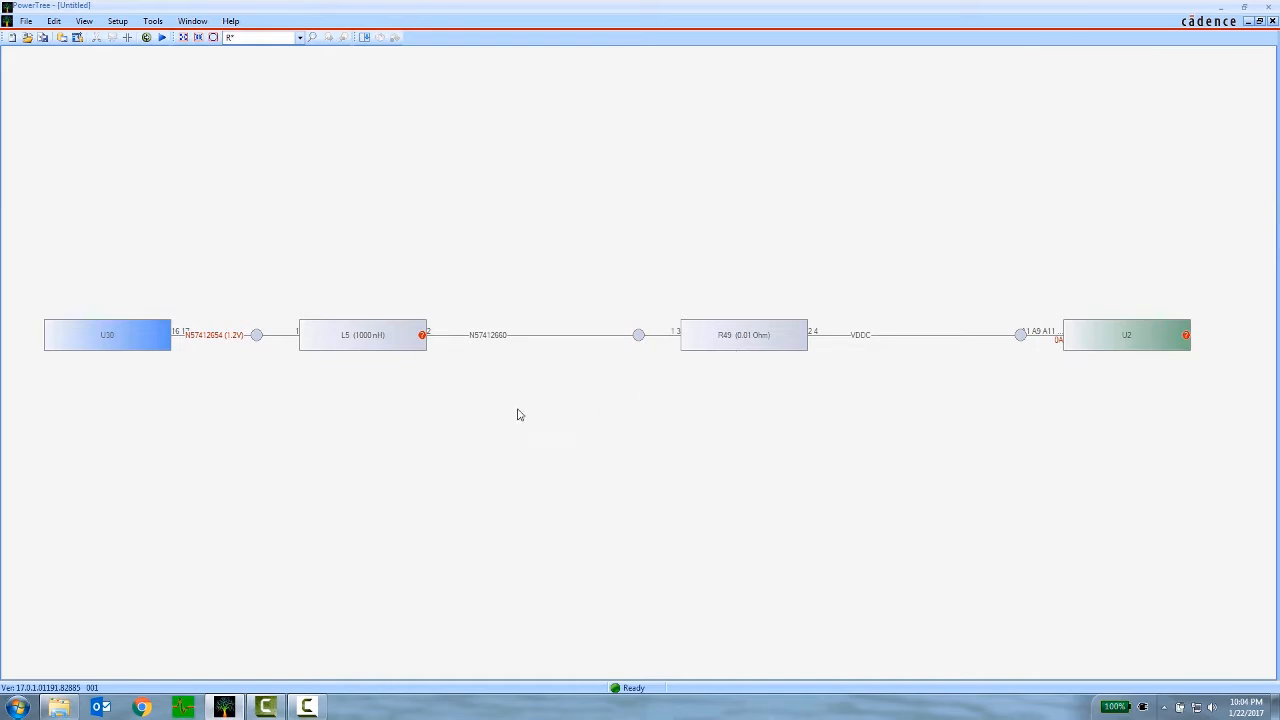
mouse_move(376, 350)
- Show the decoupling capacitors in the tree, examine their branches, and hide them again
click(127, 38)
click(214, 44)
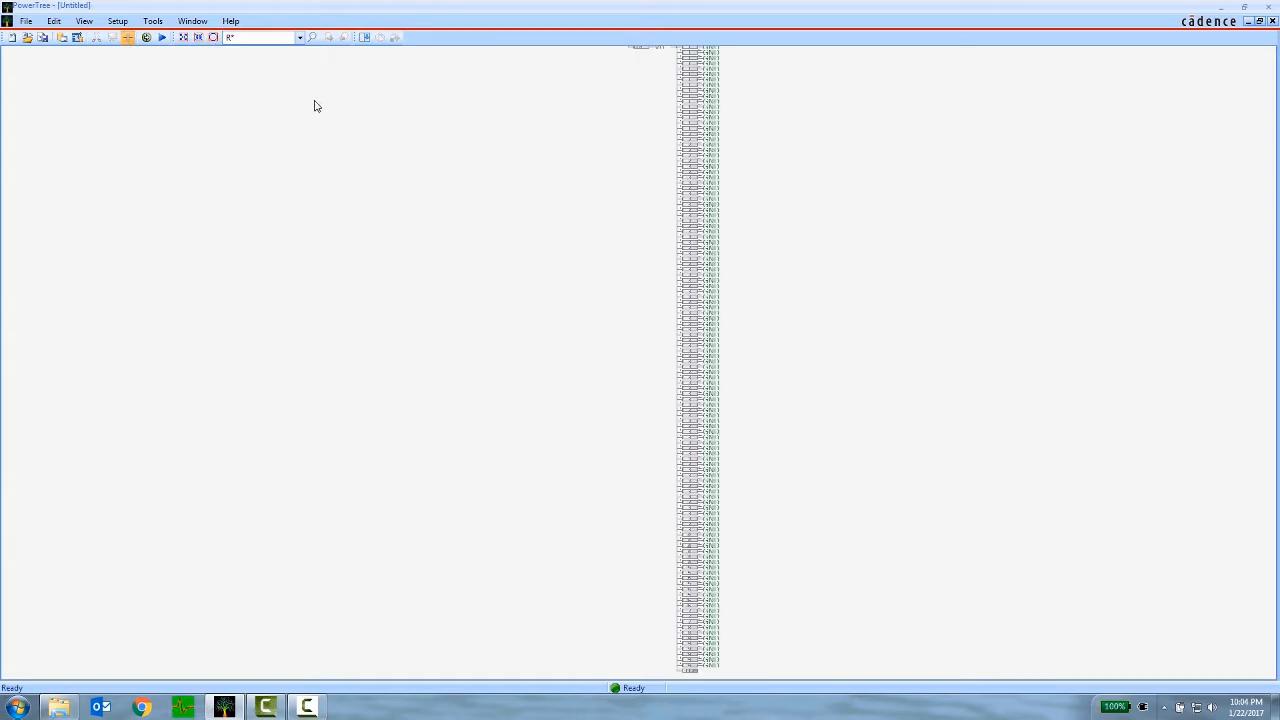
middle_drag(600, 206, 597, 322)
scroll(621, 163, up, 1)
scroll(619, 168, up, 5)
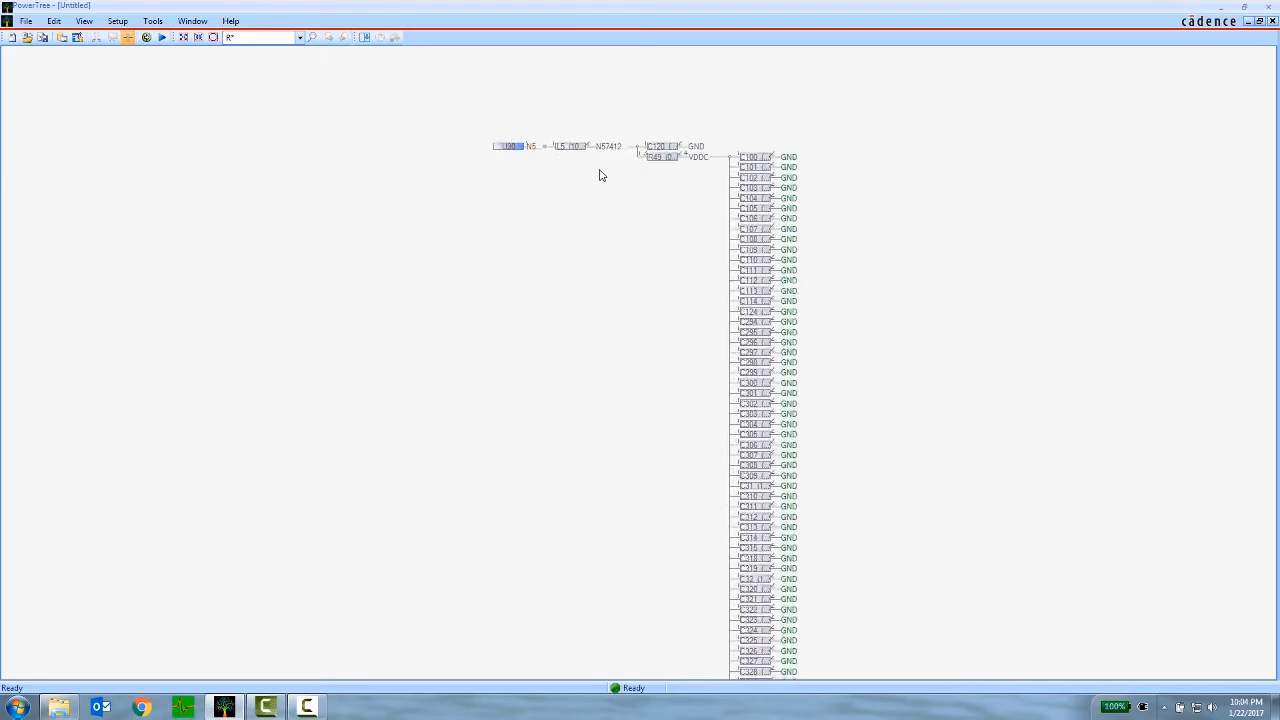
scroll(600, 320, up, 5)
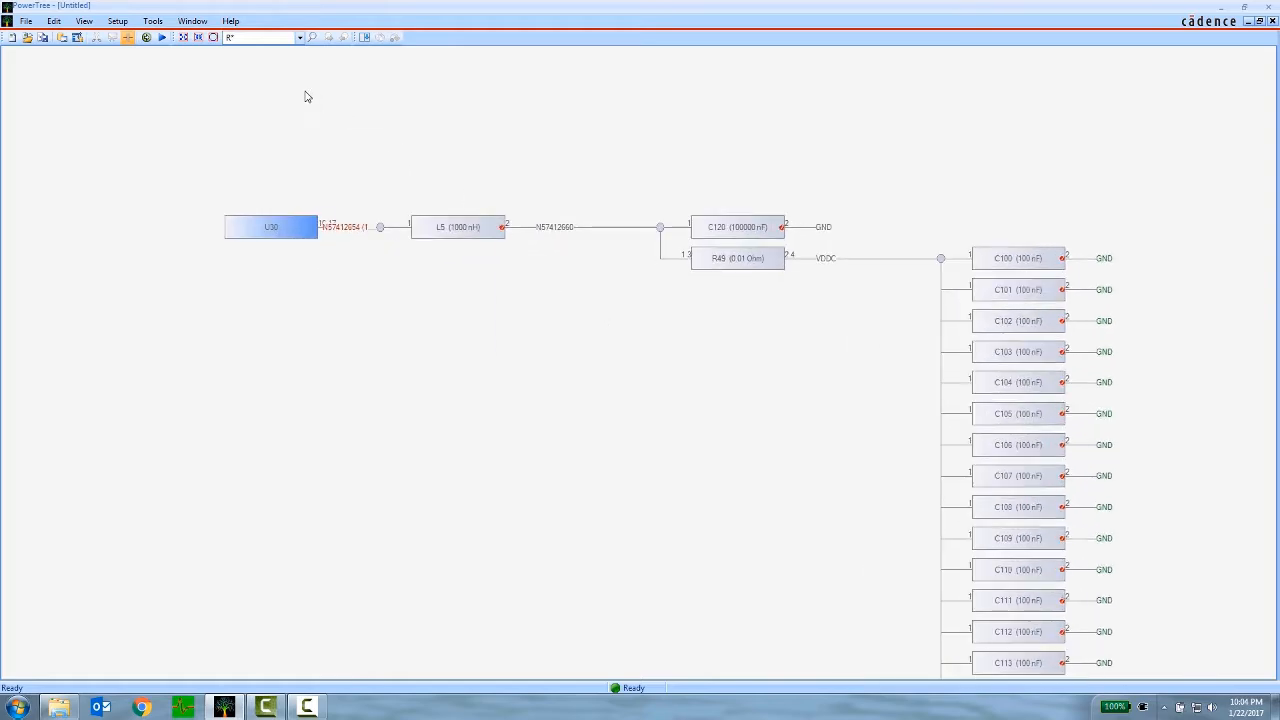
click(135, 46)
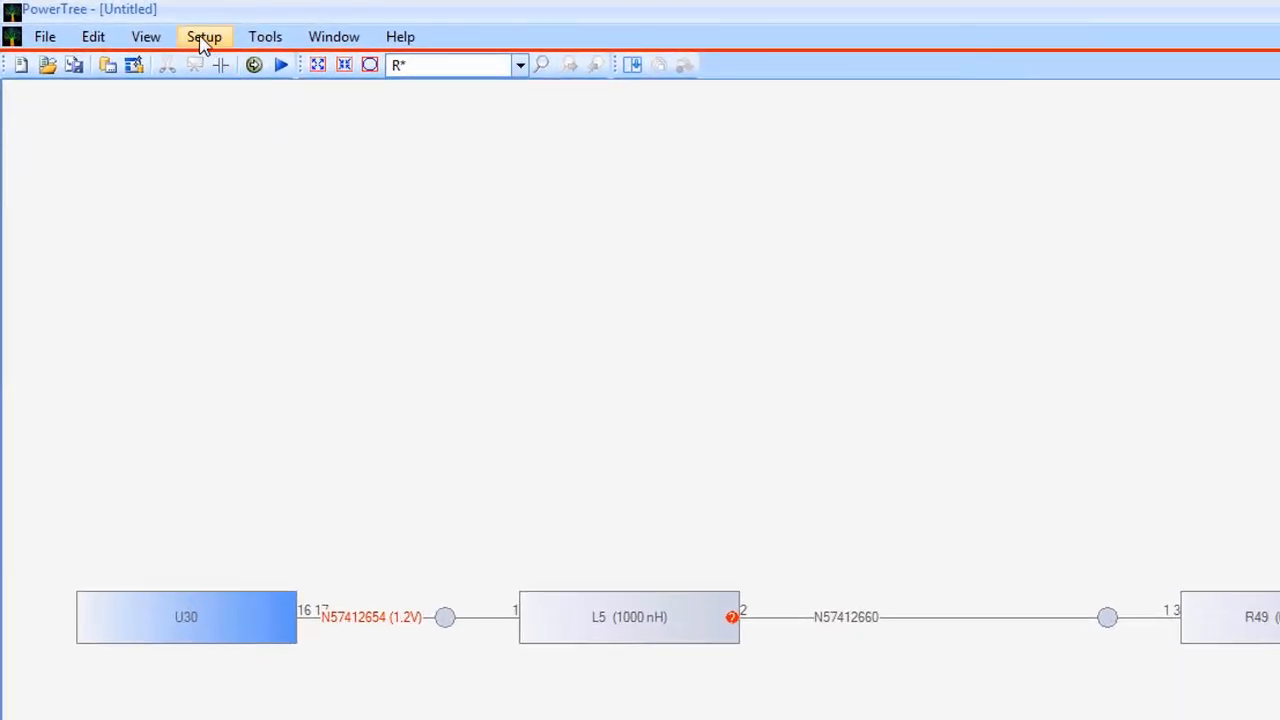
- Load the library file Sigrity_Default_Library_20170121.amm into the Analysis Model Manager
click(203, 40)
click(398, 189)
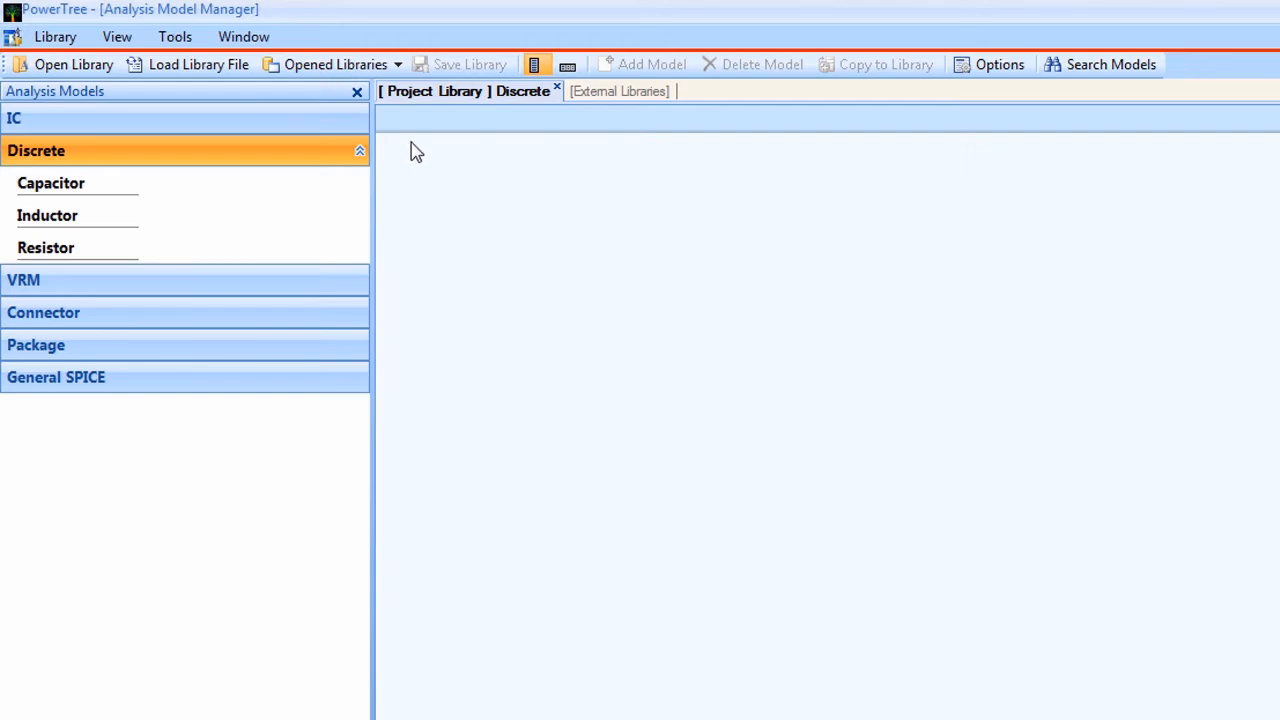
click(143, 66)
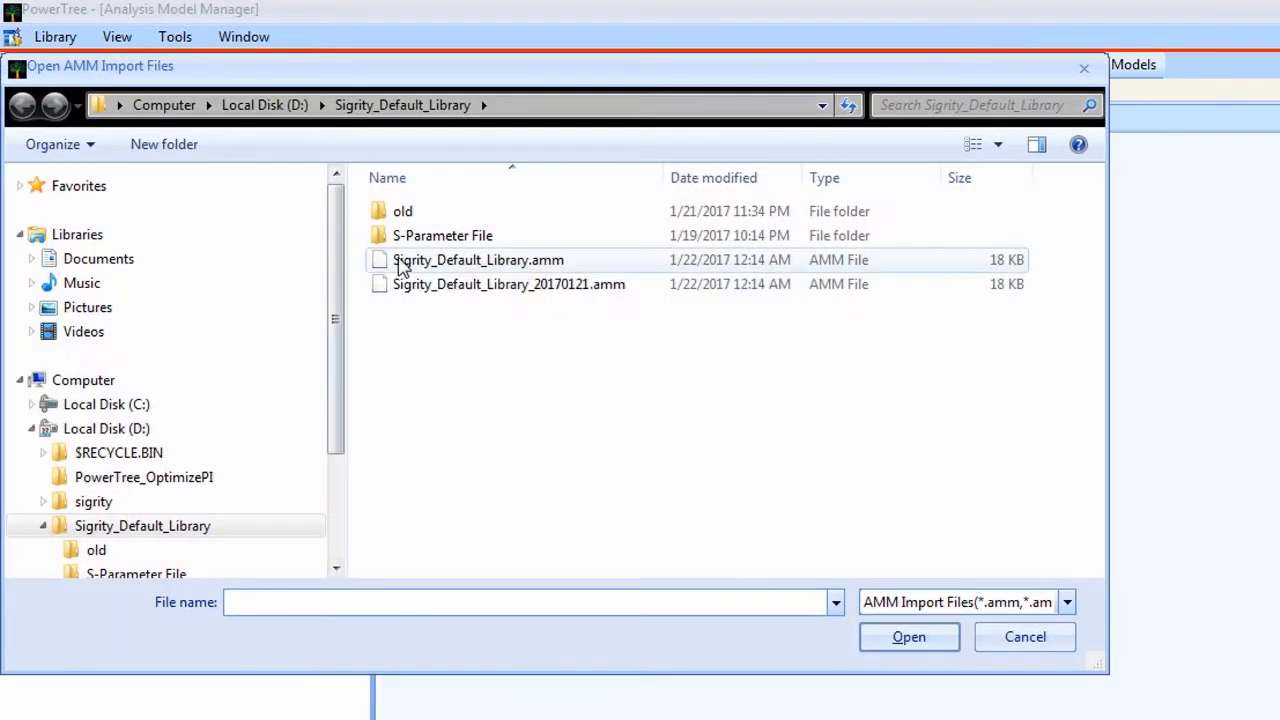
click(506, 288)
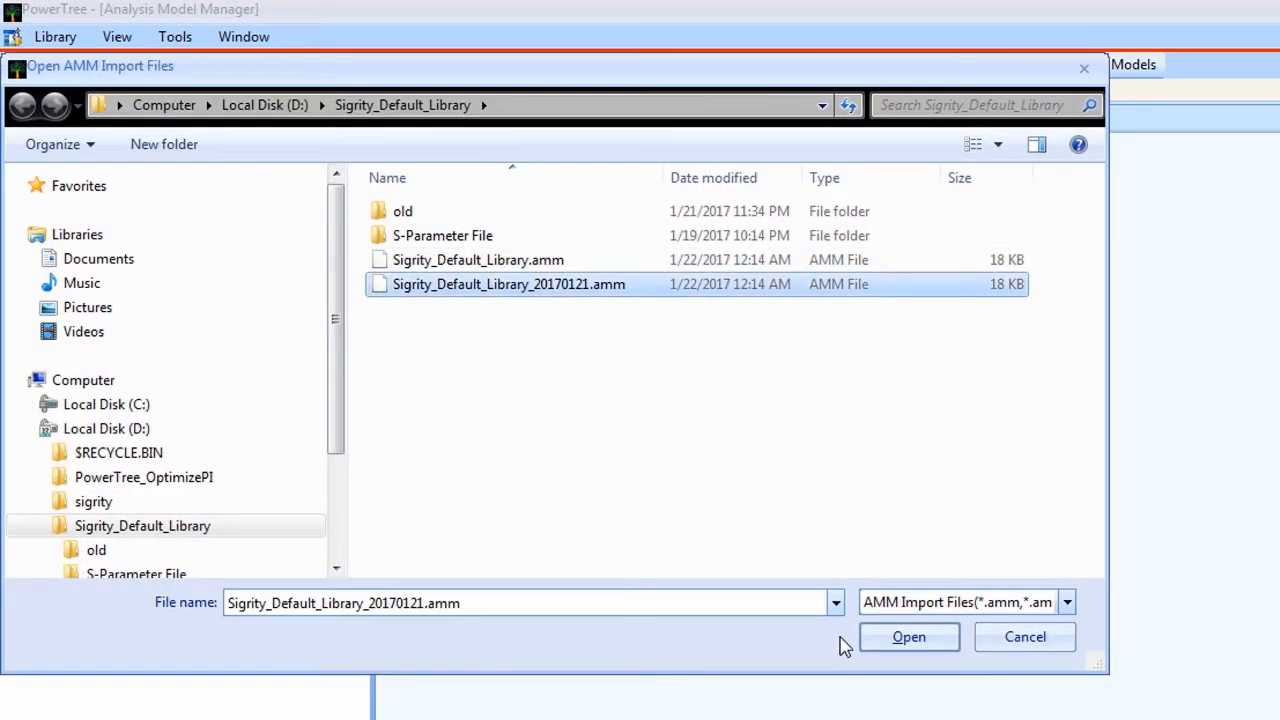
click(897, 648)
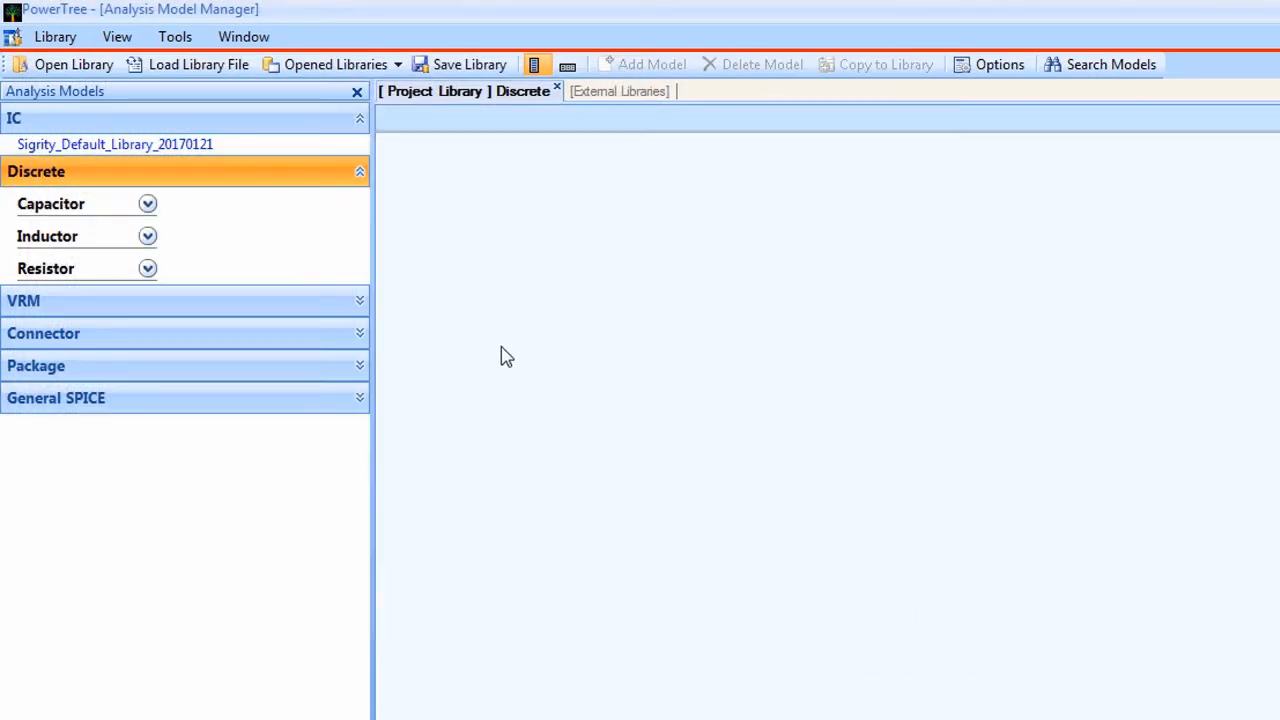
- Review the discrete resistor, inductor and capacitor models in the loaded library
click(148, 268)
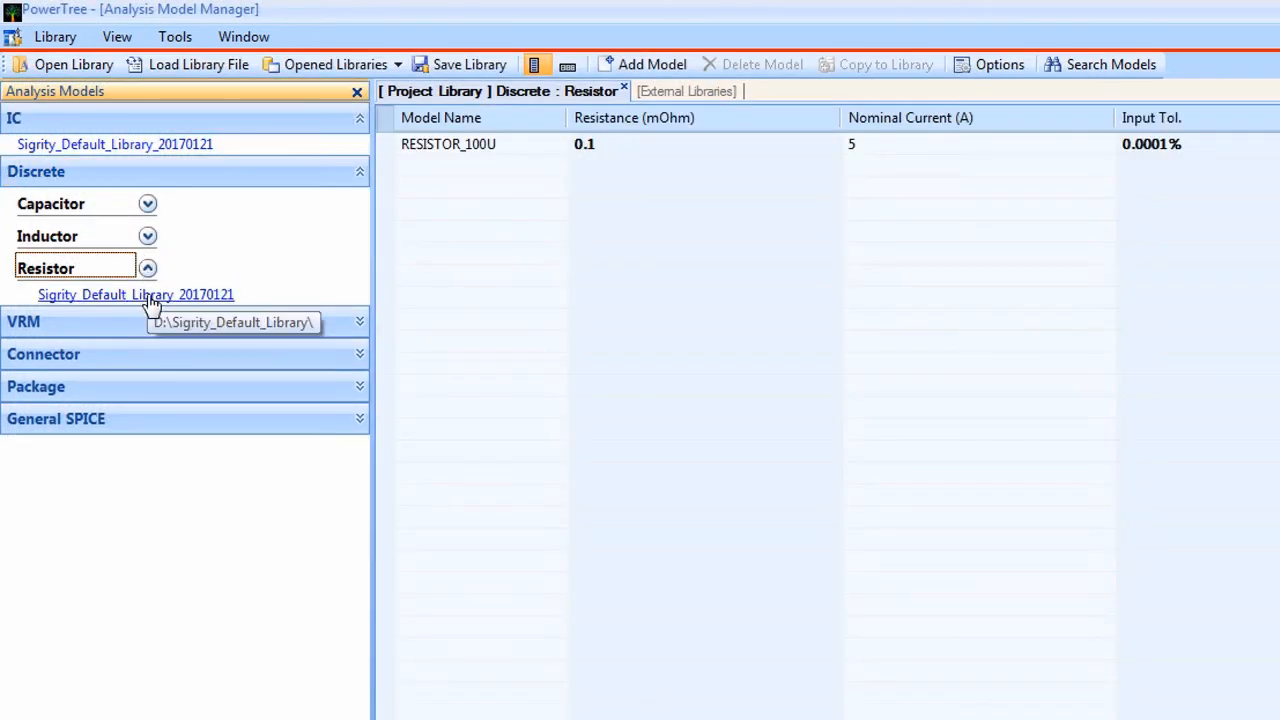
click(150, 297)
click(148, 237)
click(122, 263)
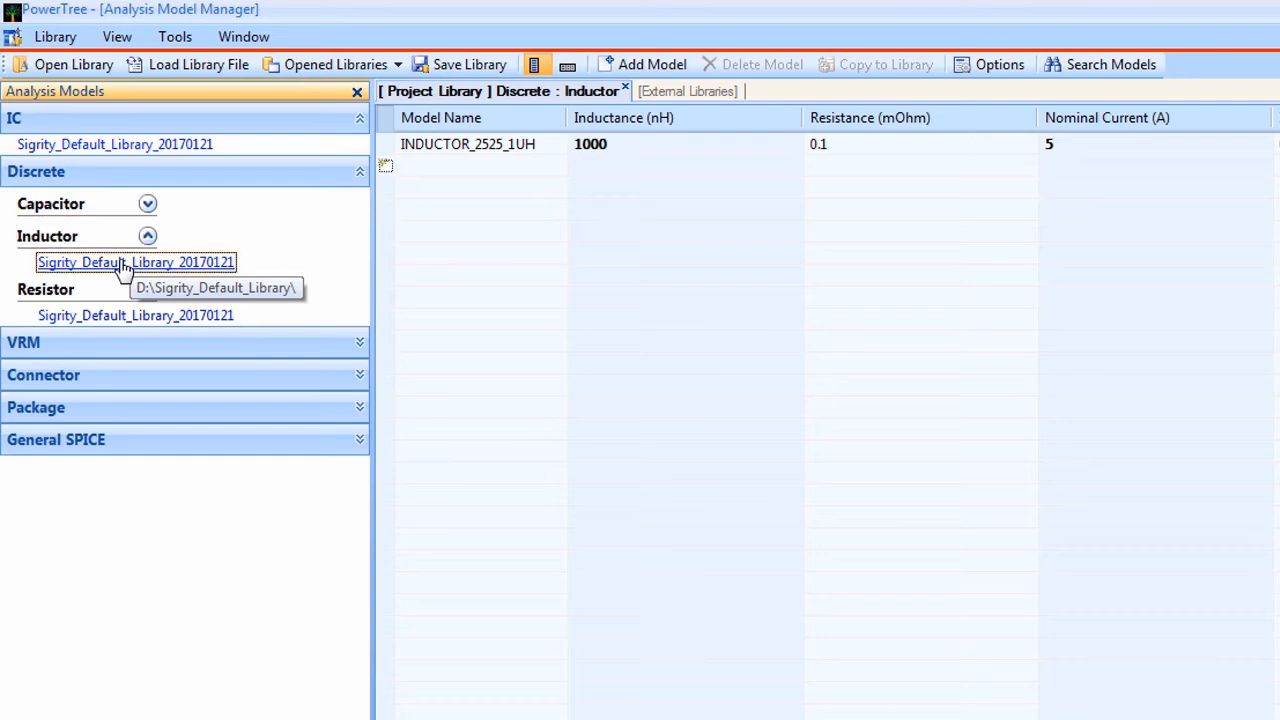
click(148, 205)
click(118, 236)
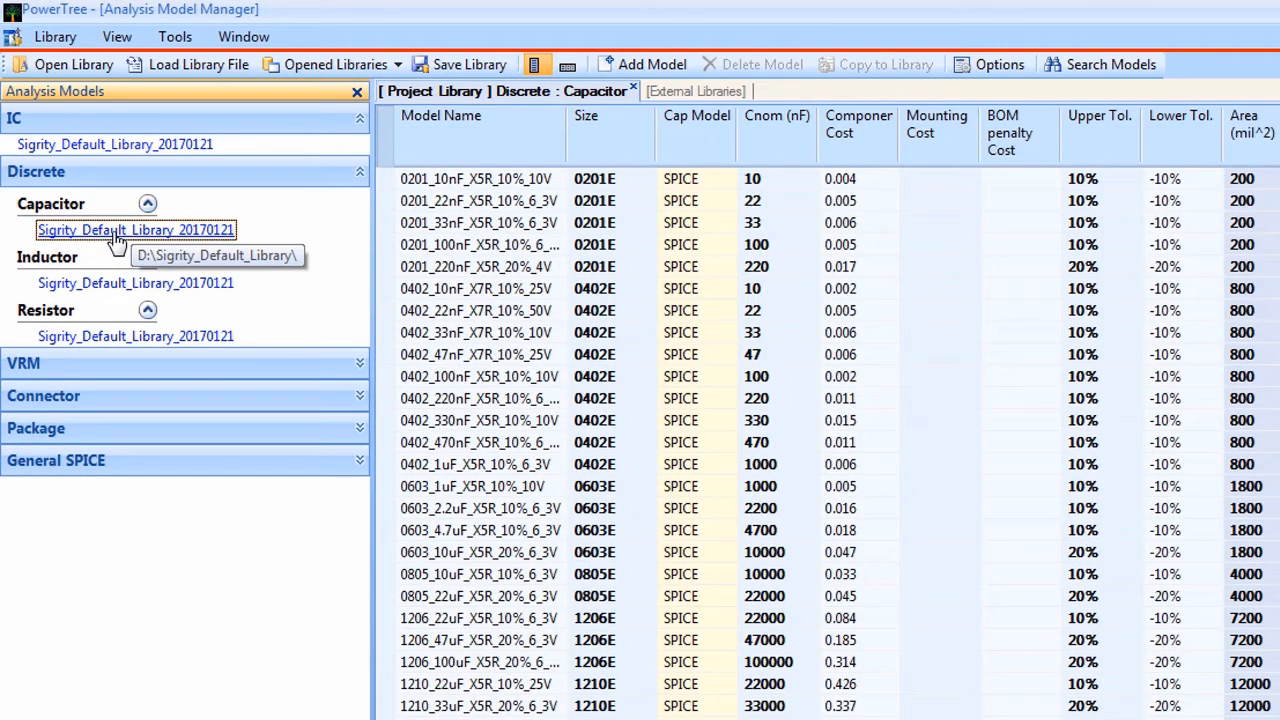
- Examine the IC model's AC definition and the impedance profile of its PWL model
click(164, 150)
click(466, 148)
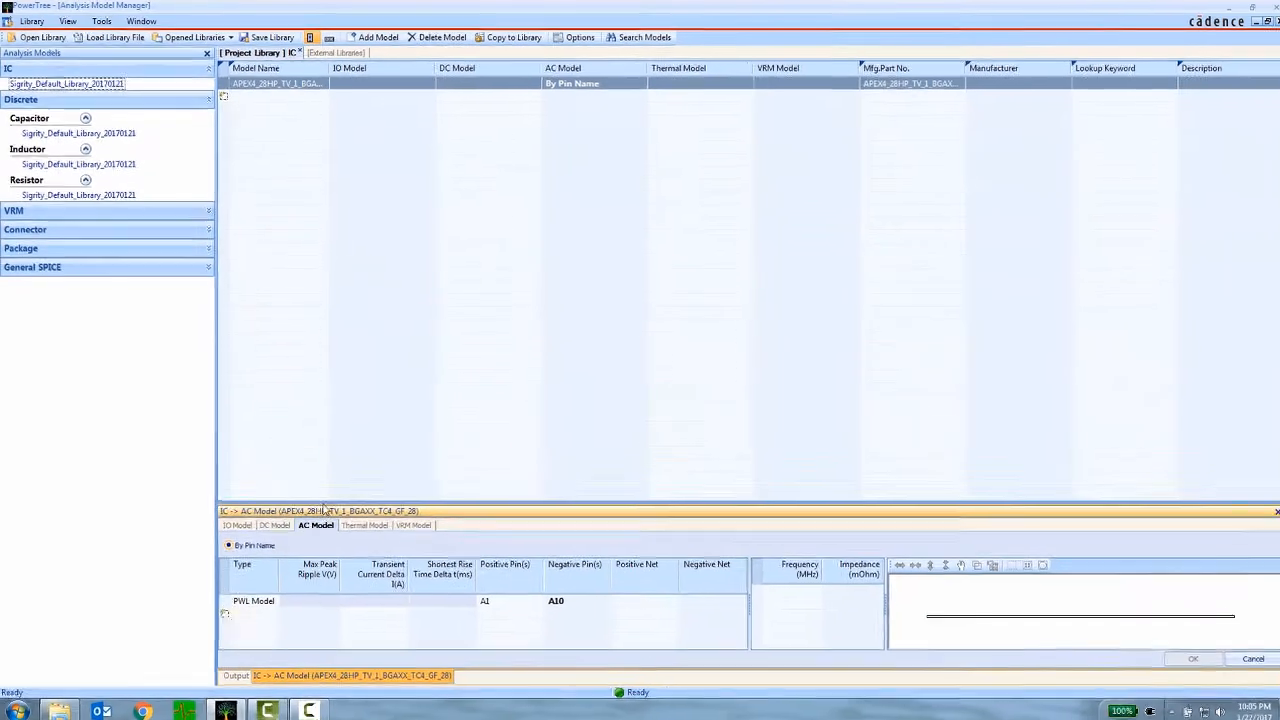
drag(321, 499, 321, 475)
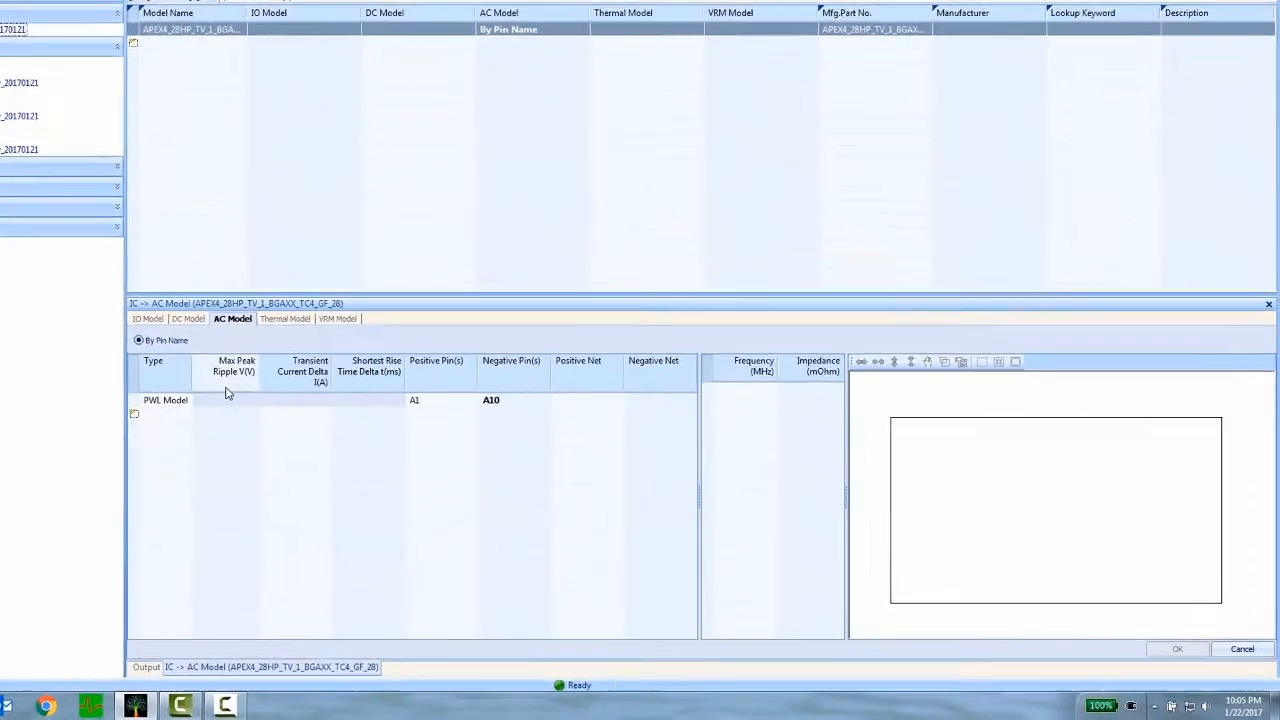
click(274, 602)
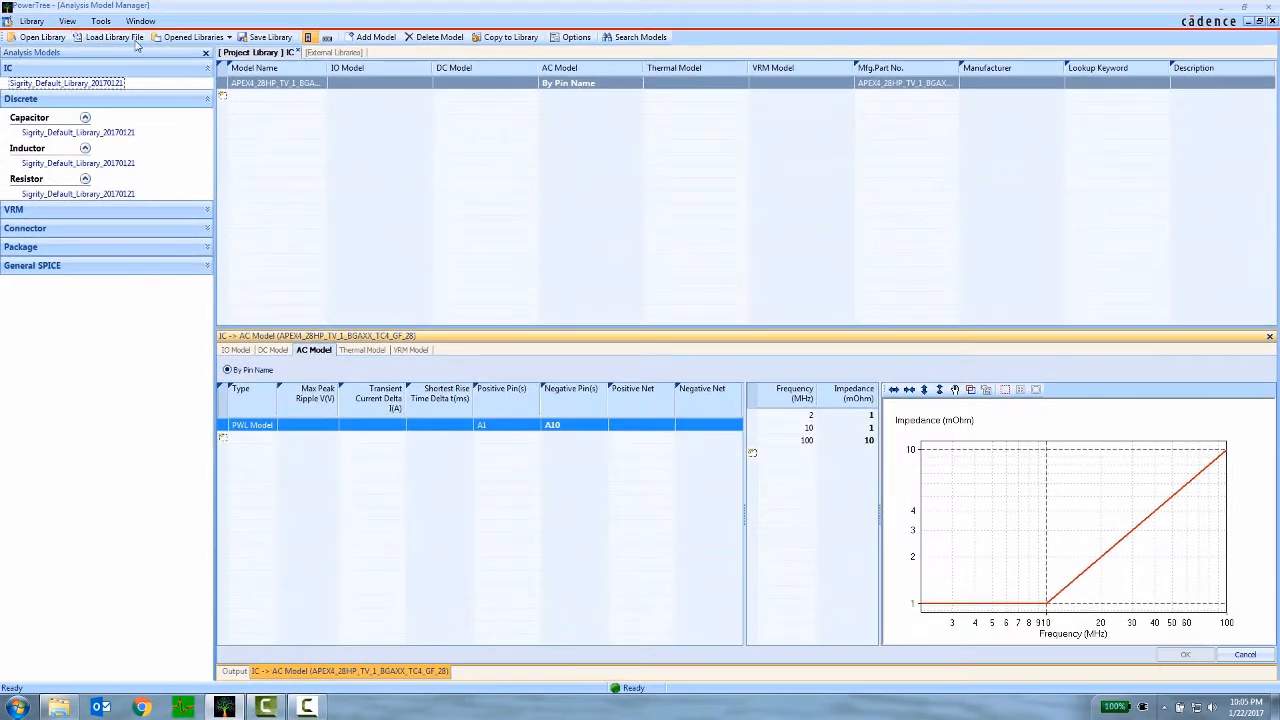
- Auto-map the library models to all power tree components, review the full assignment list and accept it
click(141, 22)
click(195, 100)
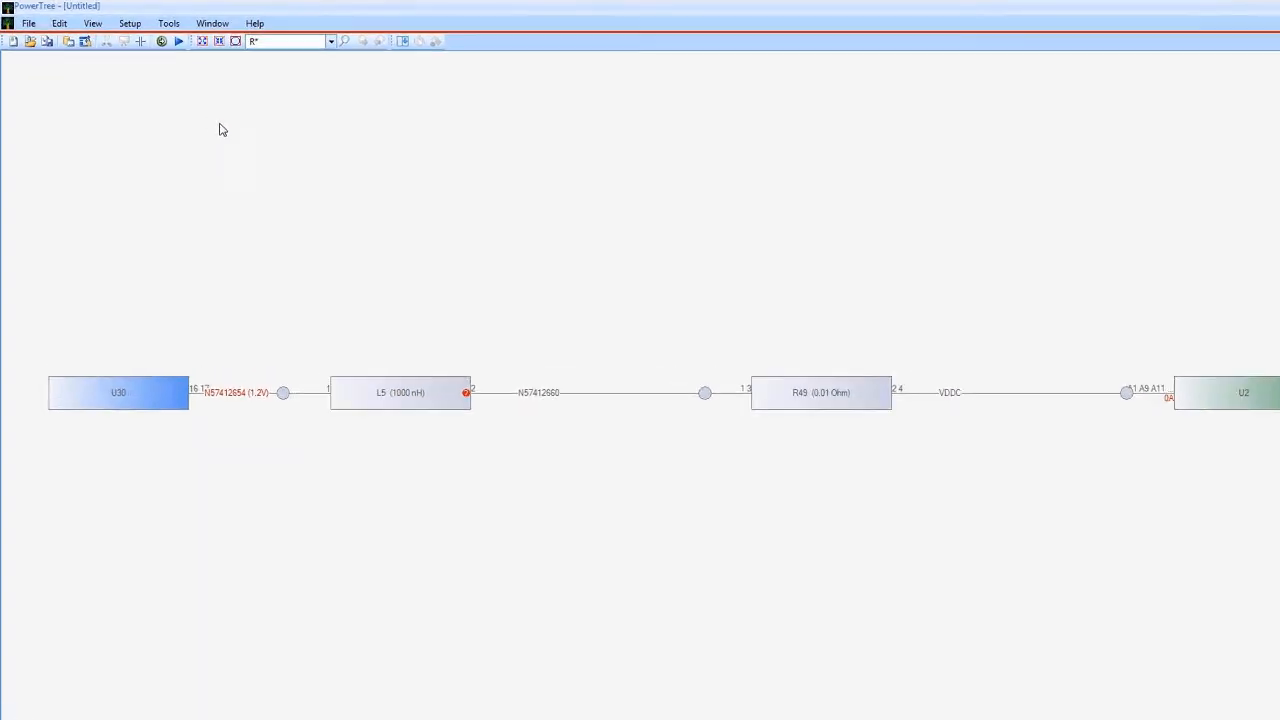
click(117, 21)
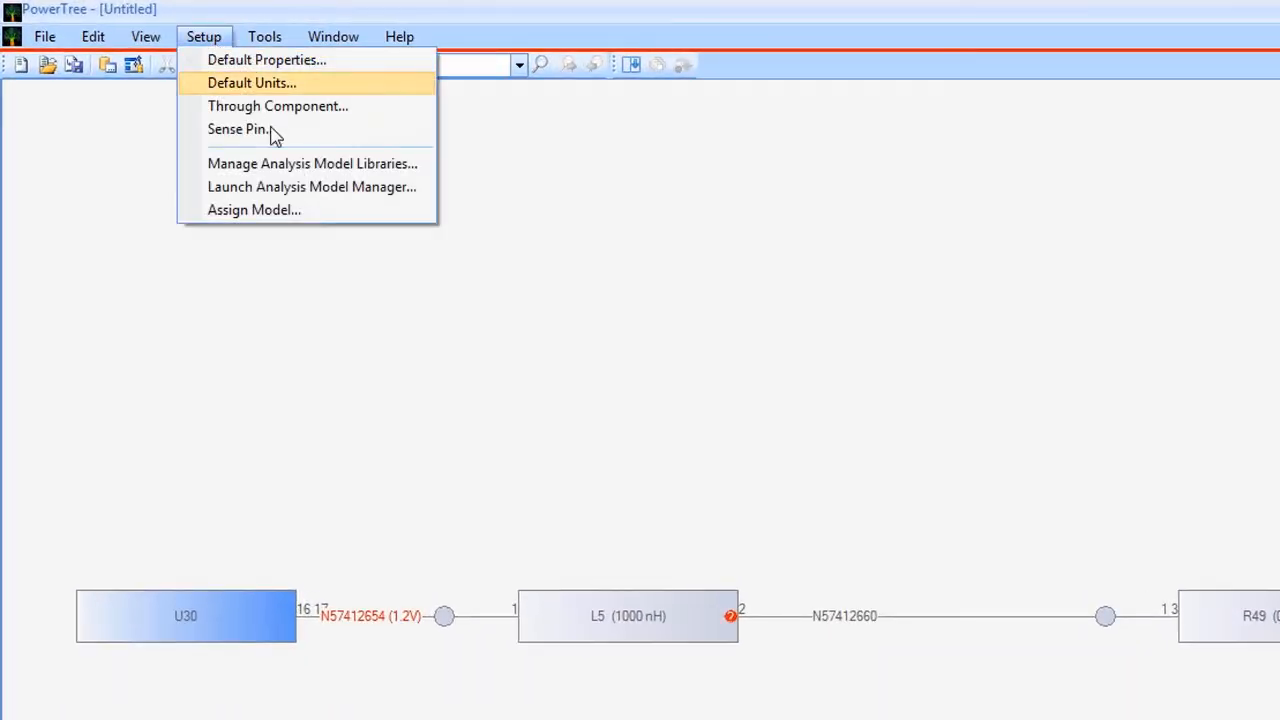
click(322, 211)
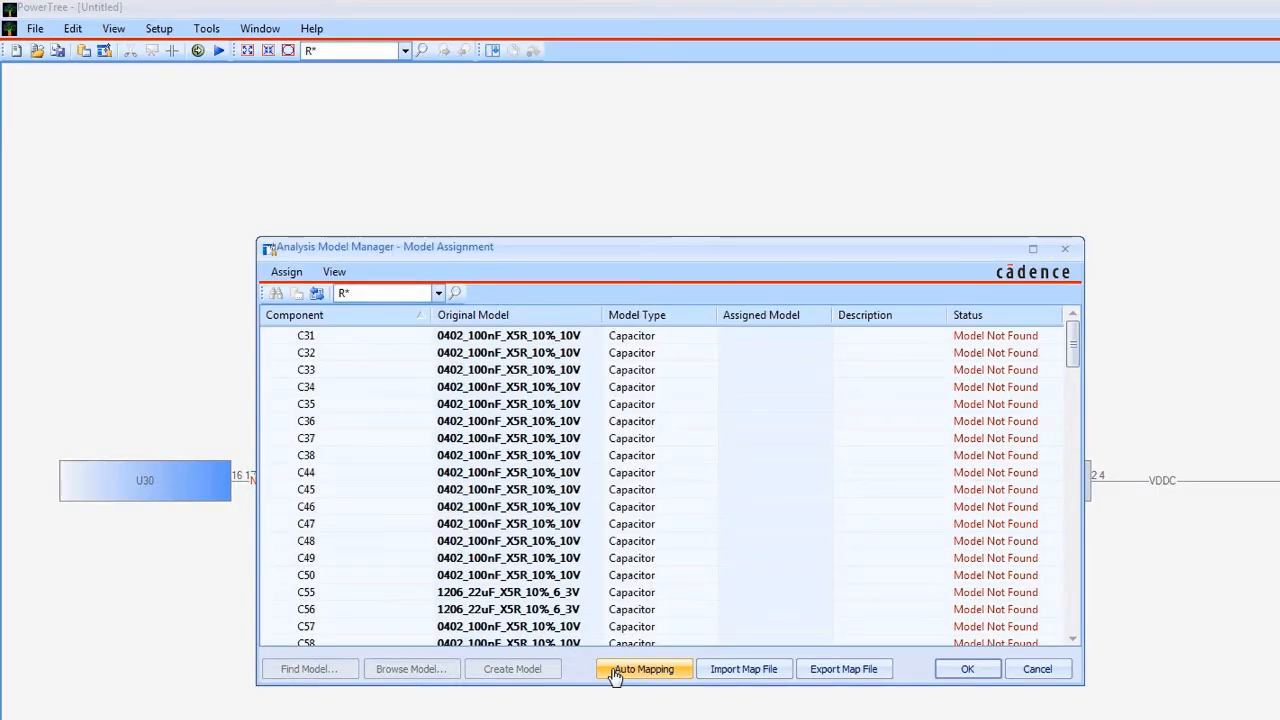
click(615, 676)
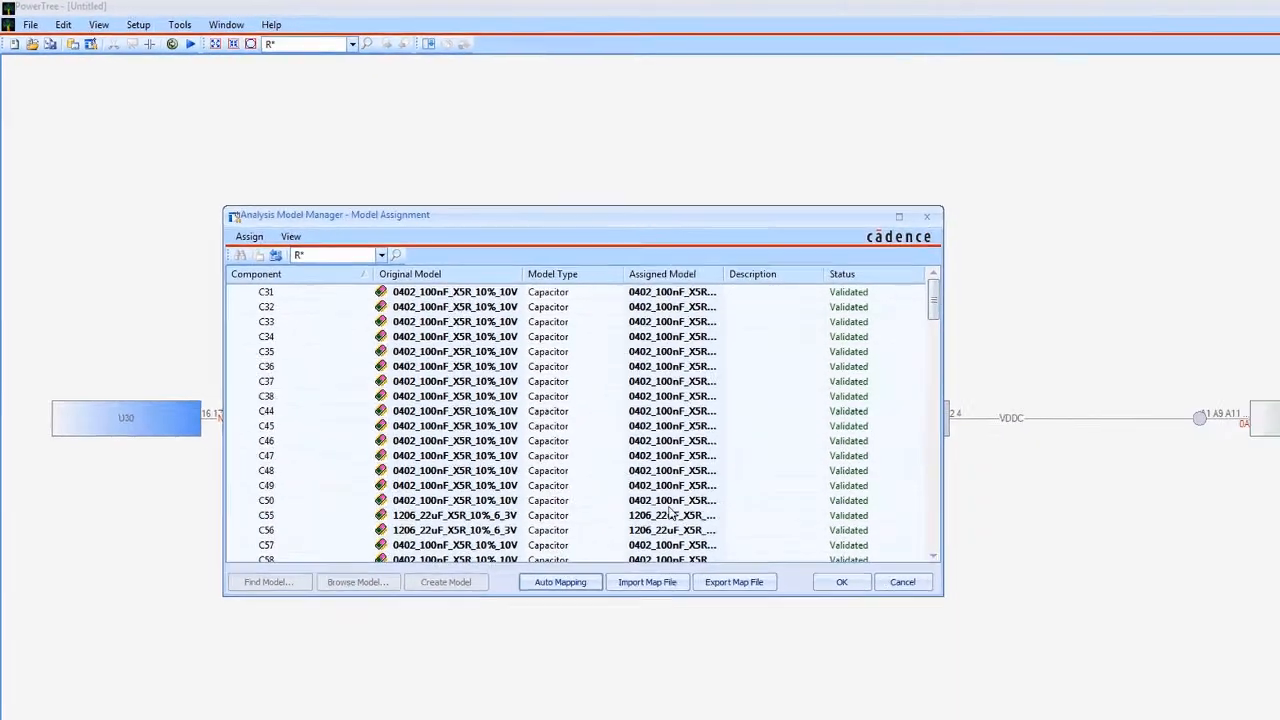
click(915, 220)
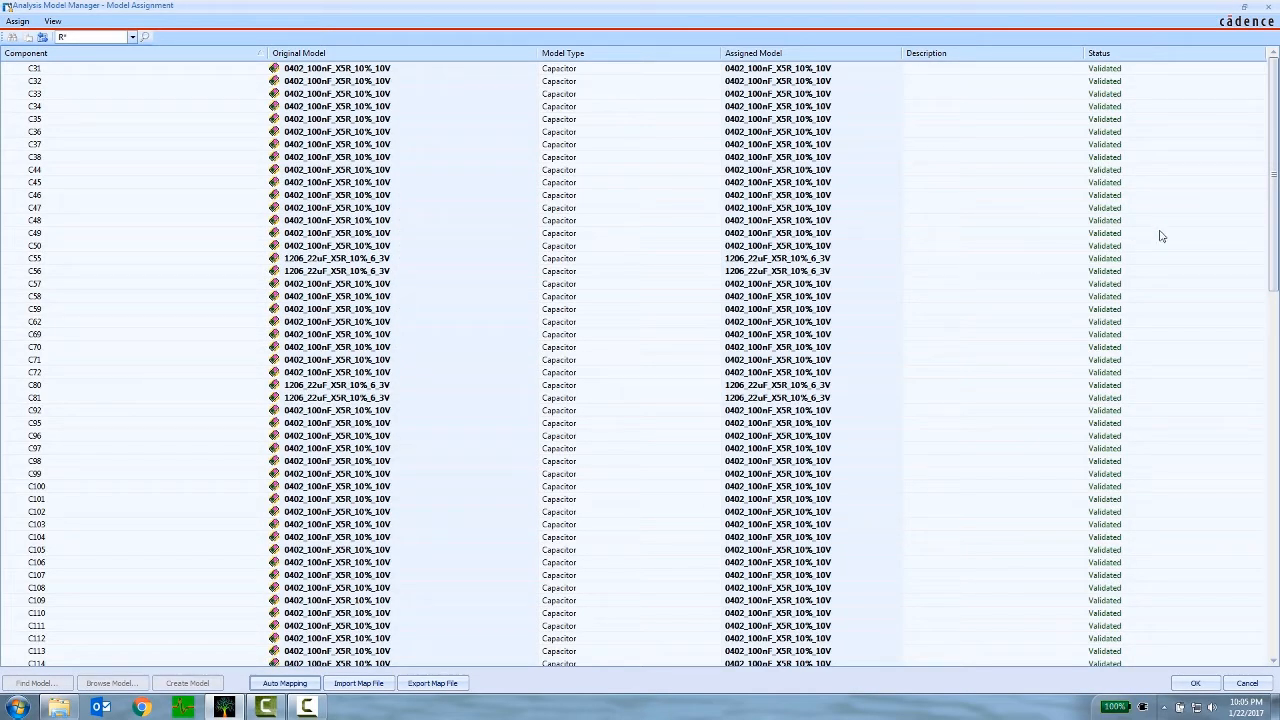
drag(1270, 226, 1263, 594)
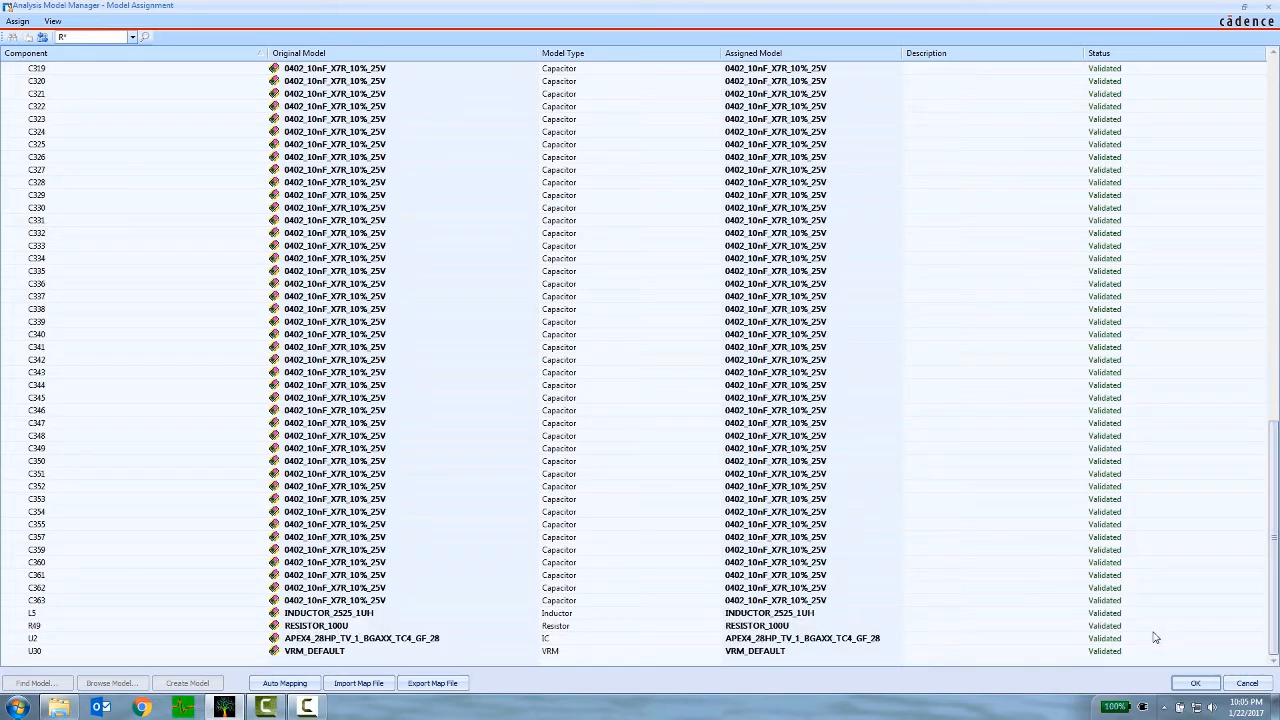
click(1195, 683)
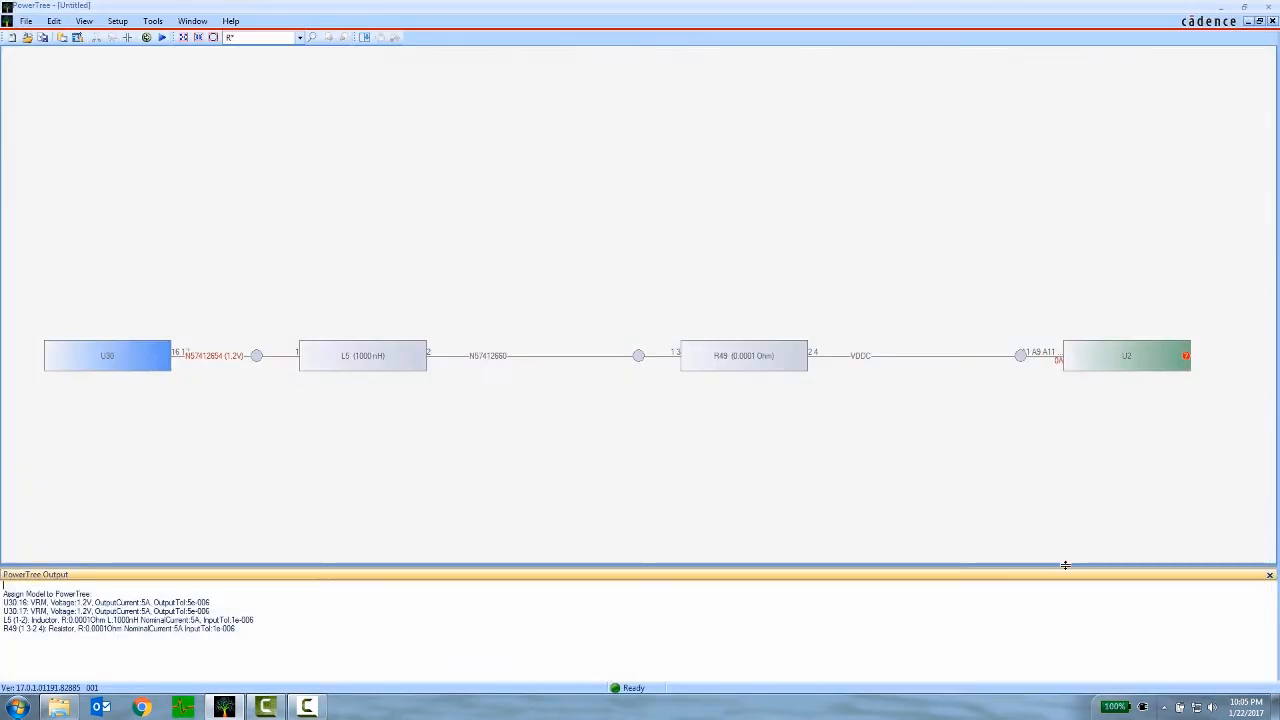
- Save the power tree as VDDC in the D:\PowerTree_OptimizePI folder
click(26, 20)
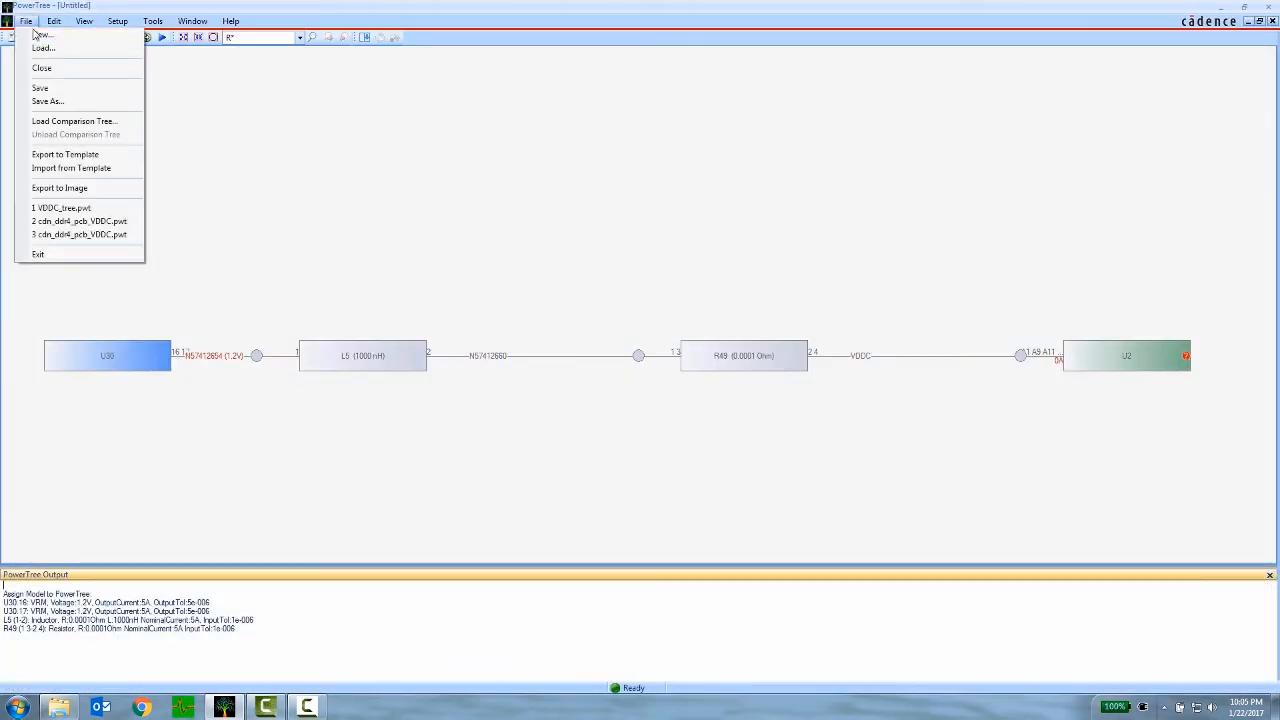
click(80, 101)
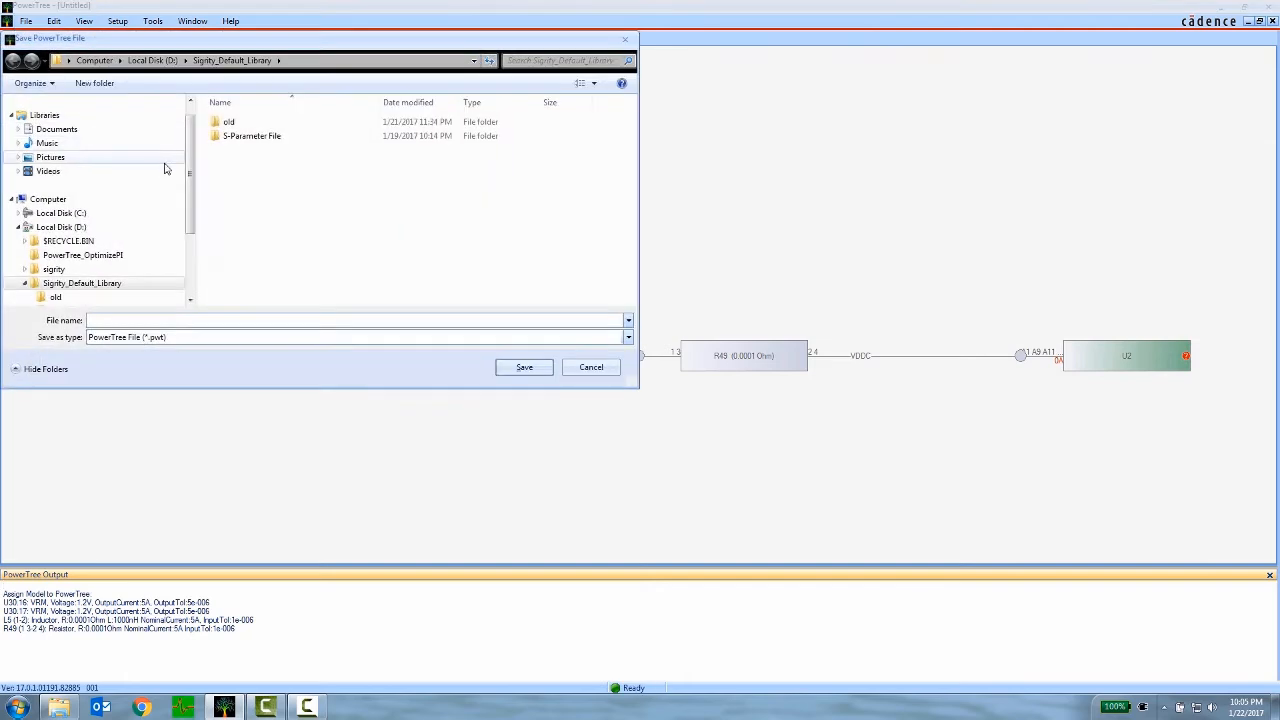
click(114, 255)
click(160, 321)
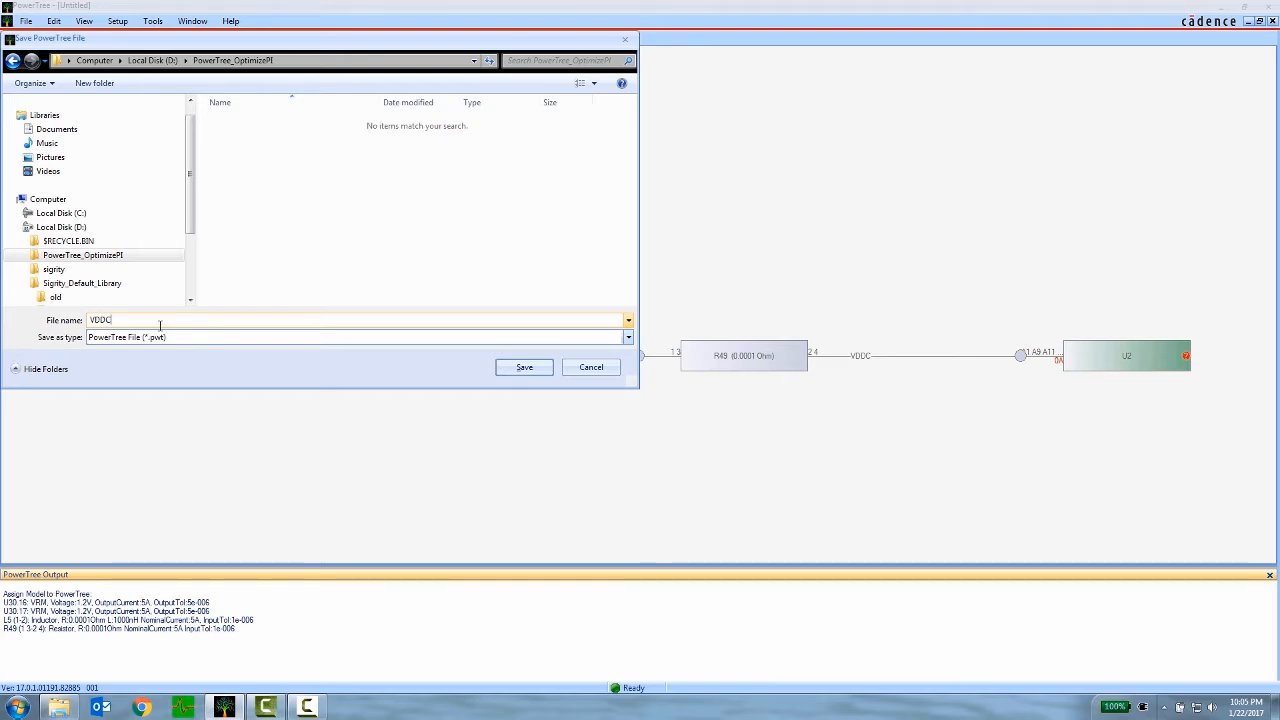
click(518, 368)
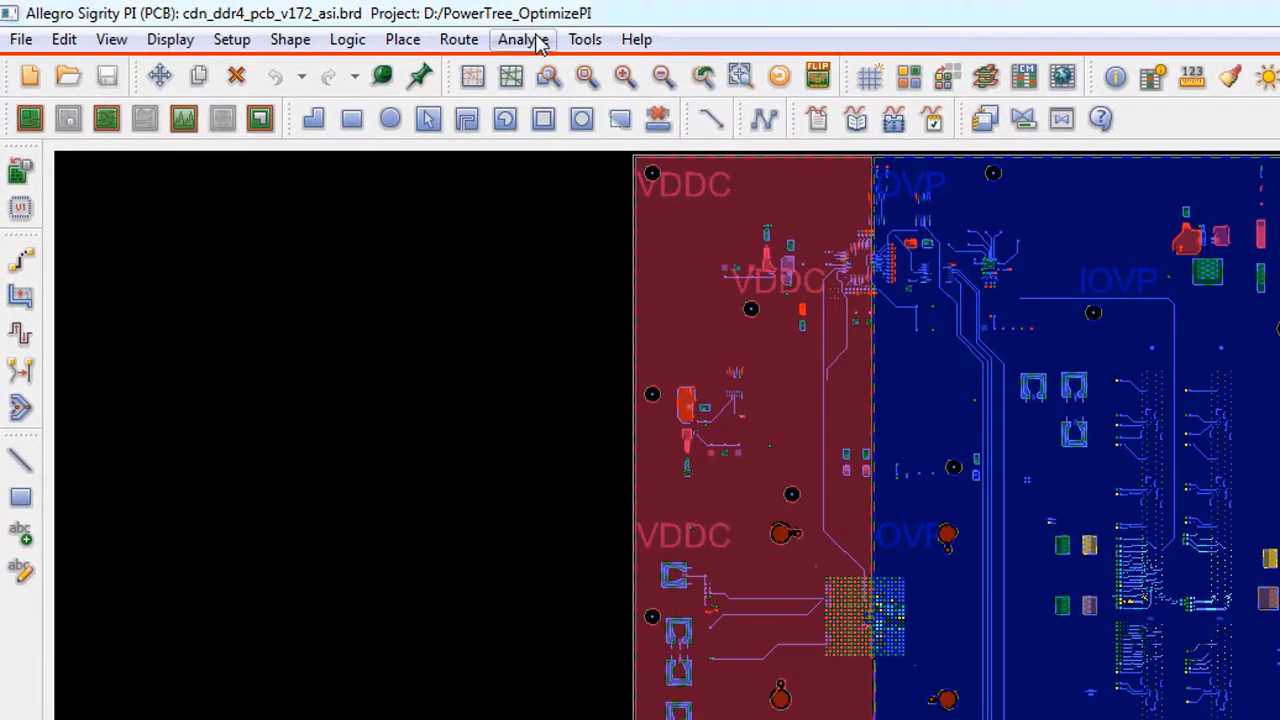
- Launch OptimizePI from the board in Allegro Sigrity PI and create a new workspace for PDN Impedance Checking
click(282, 21)
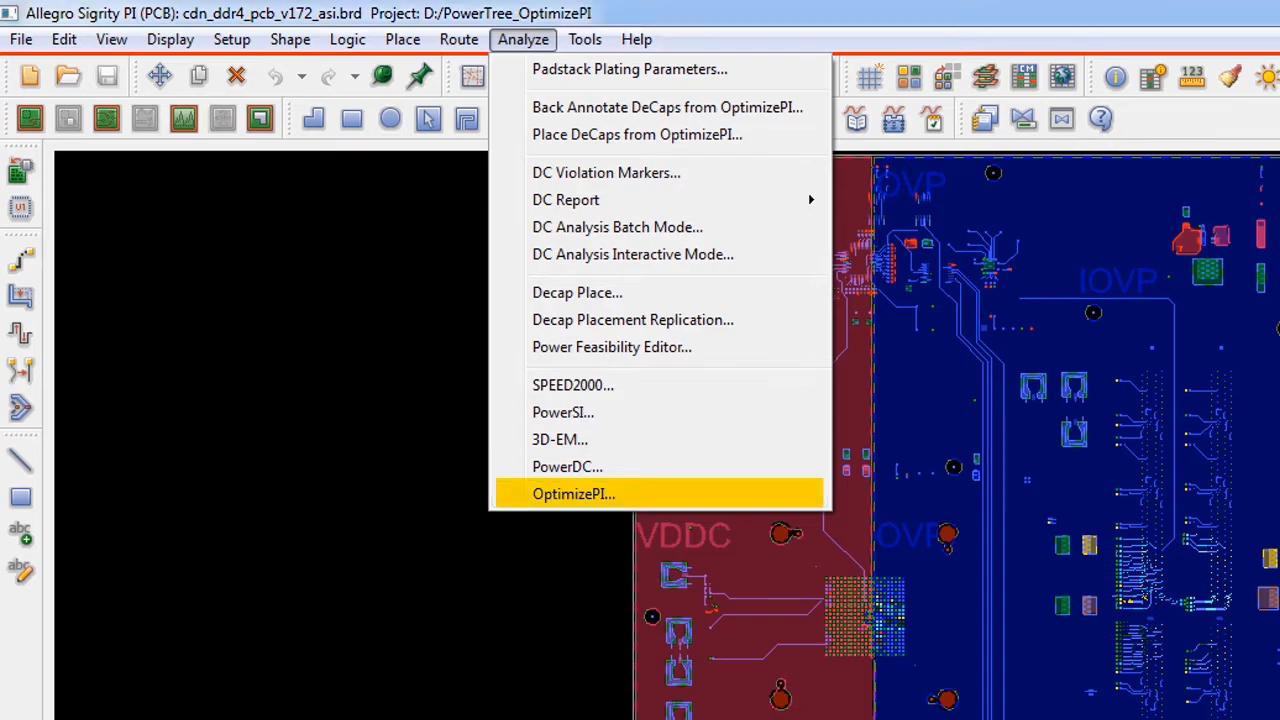
click(660, 497)
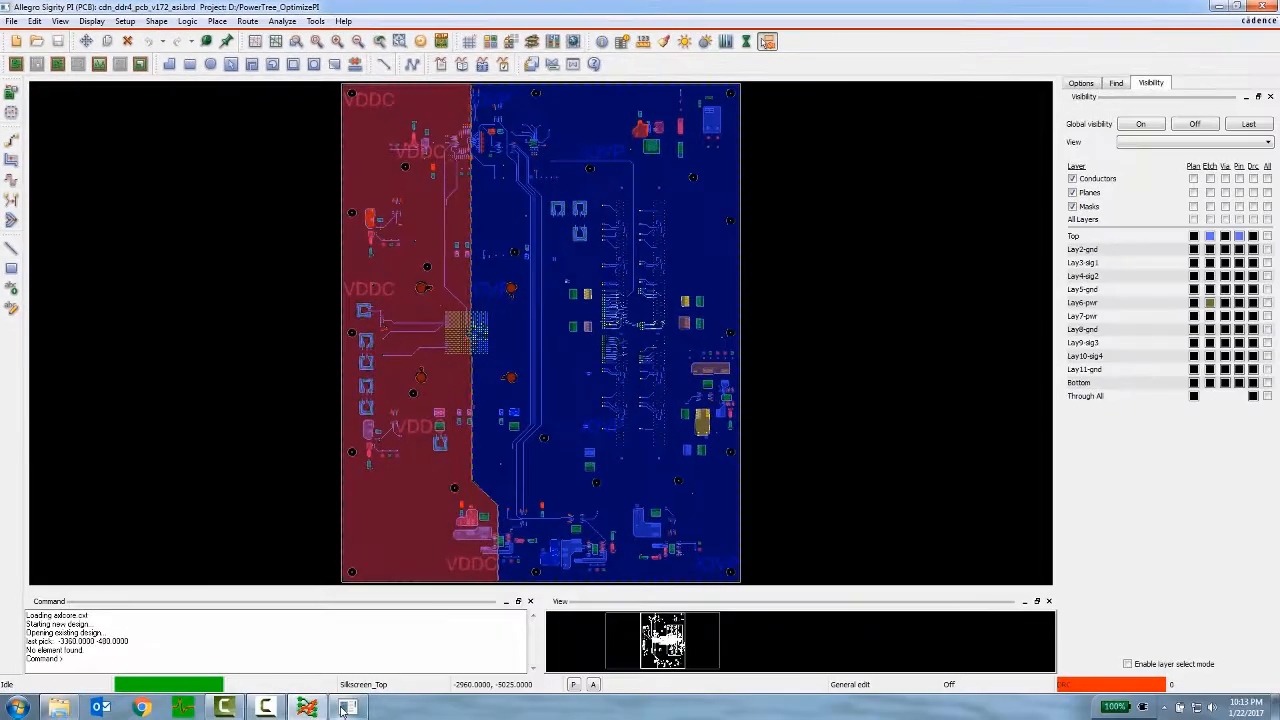
click(345, 708)
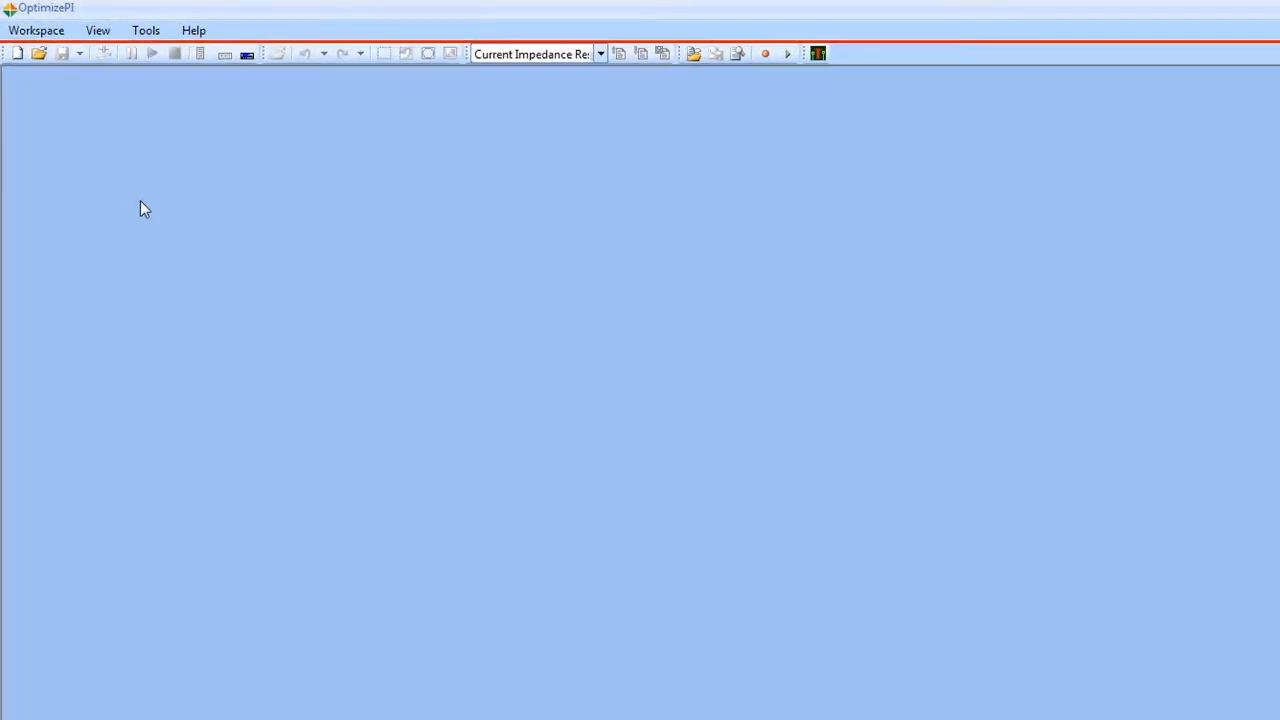
click(18, 62)
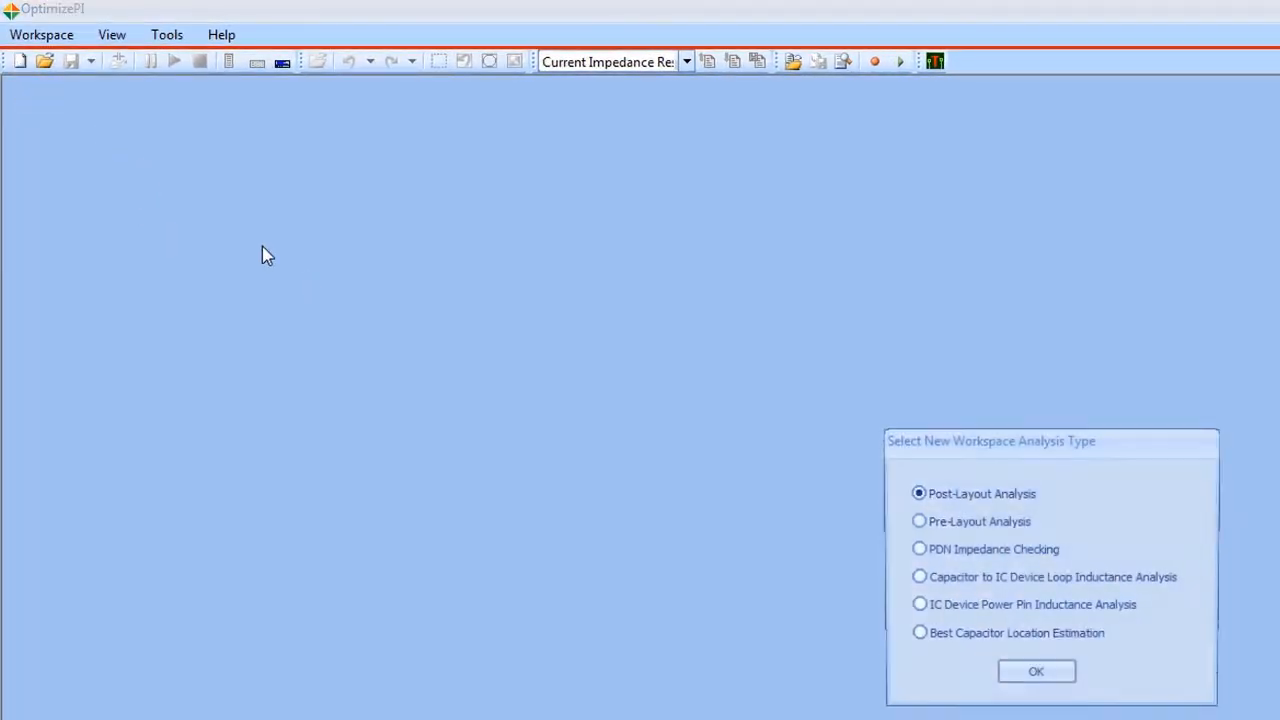
click(1046, 556)
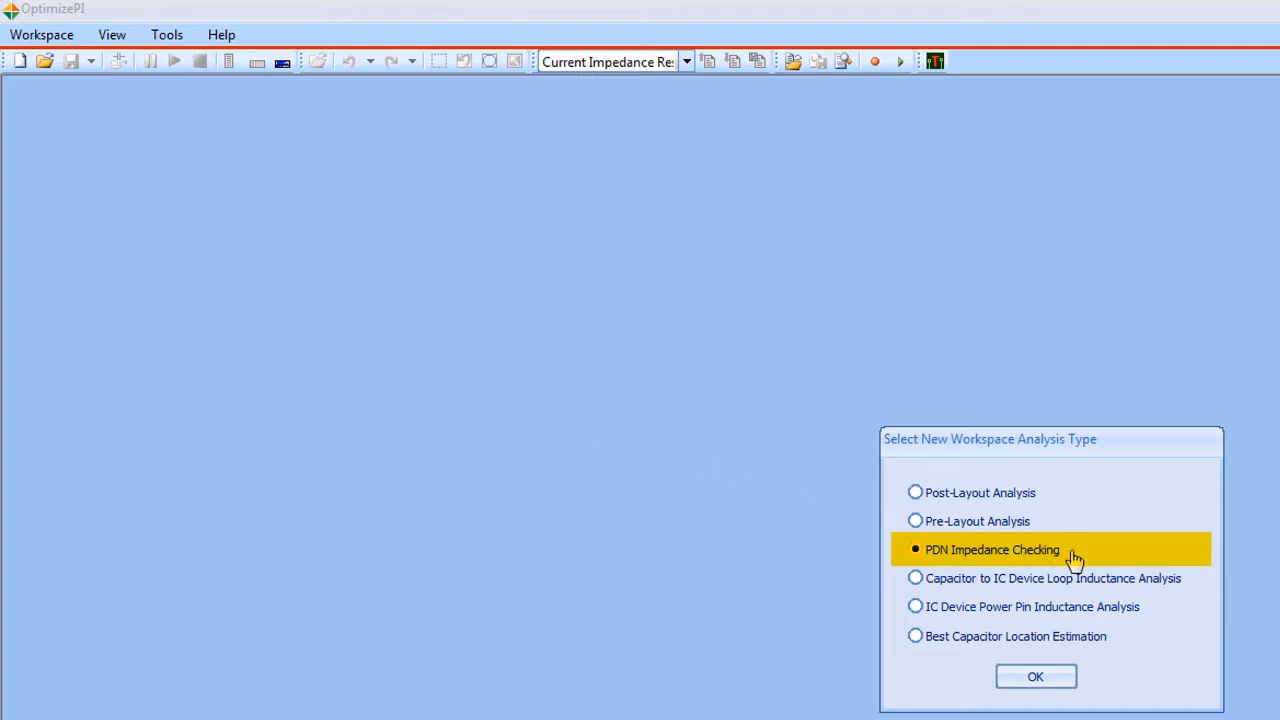
click(1058, 677)
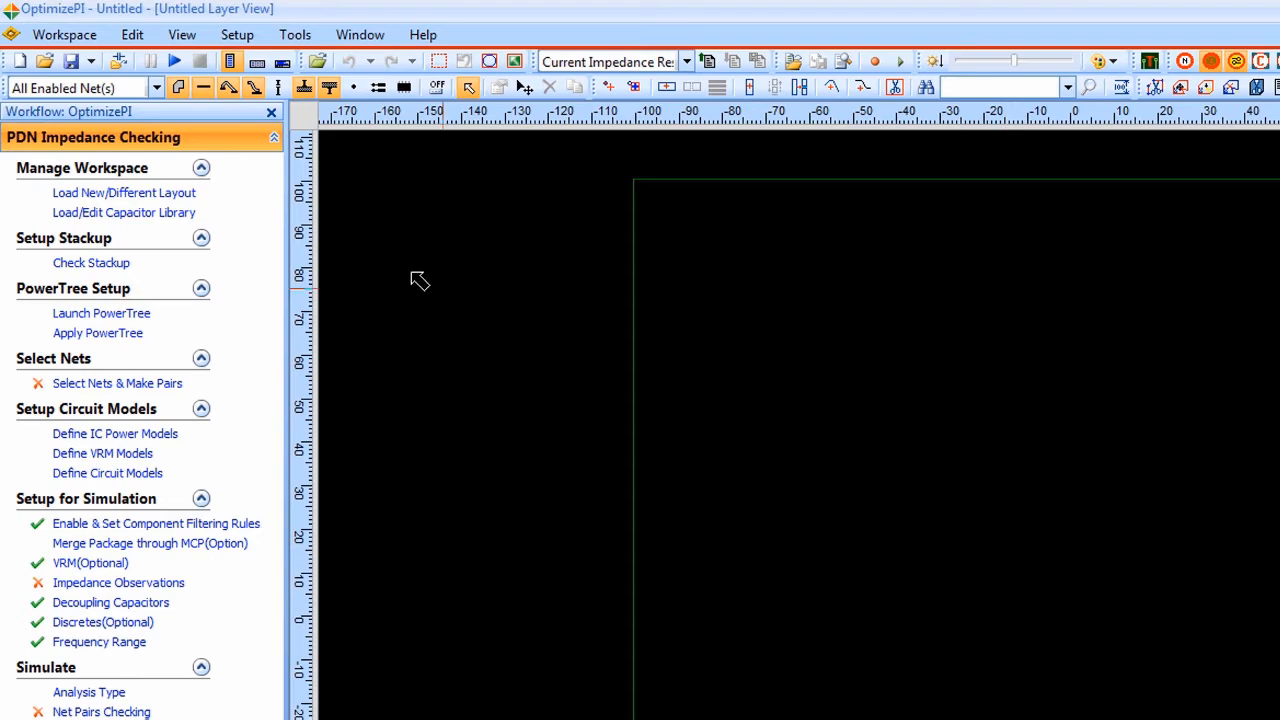
- Load the board layout cdn_ddr4_pcb_v172_asi.brd into the new workspace
click(188, 200)
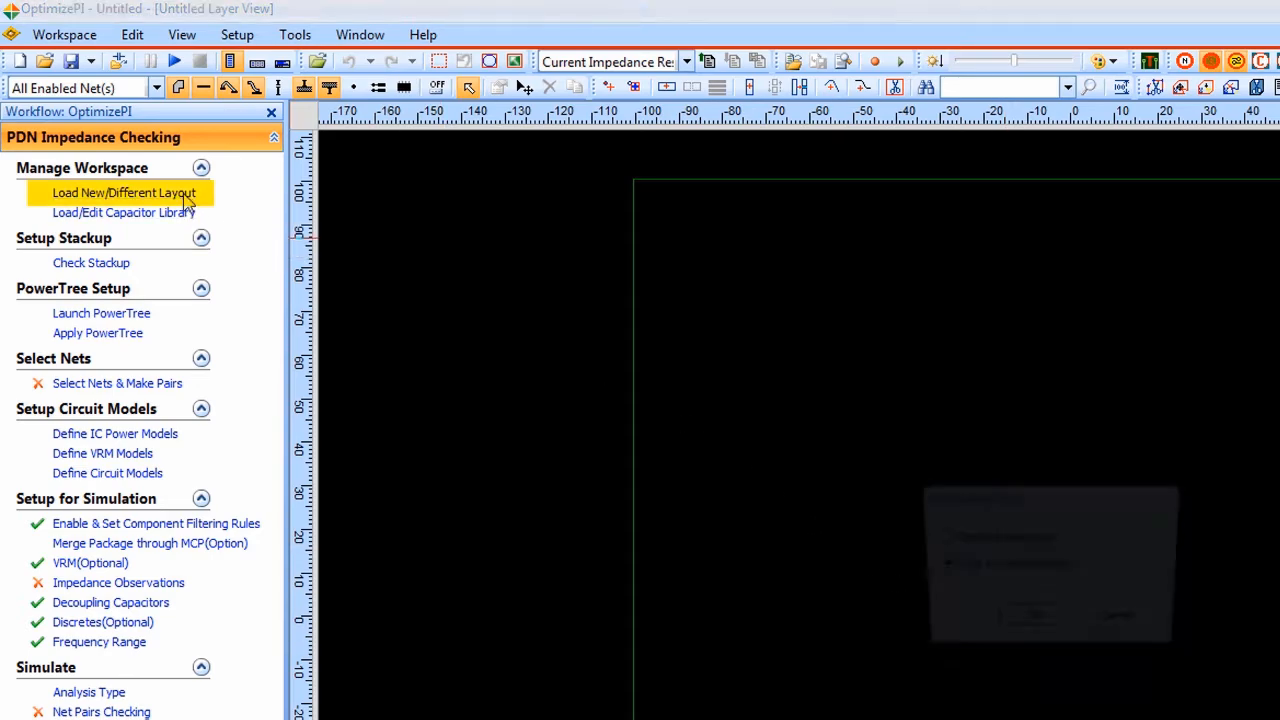
click(1030, 625)
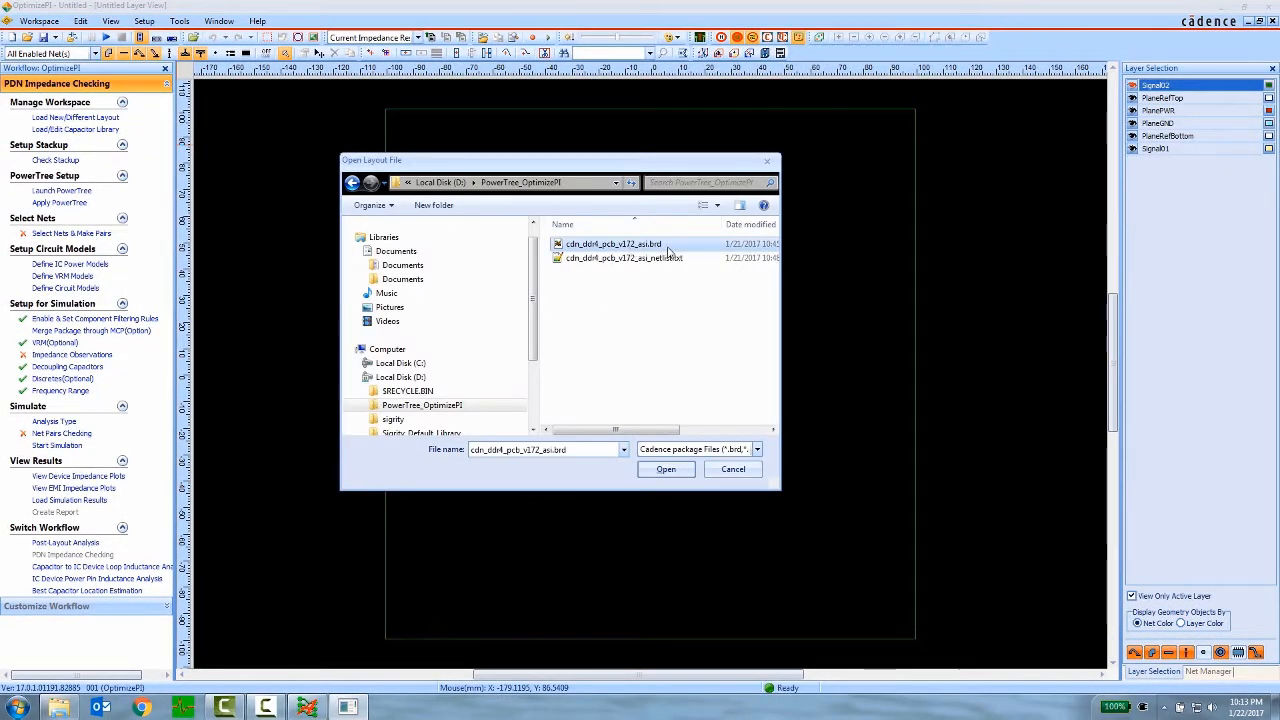
click(650, 470)
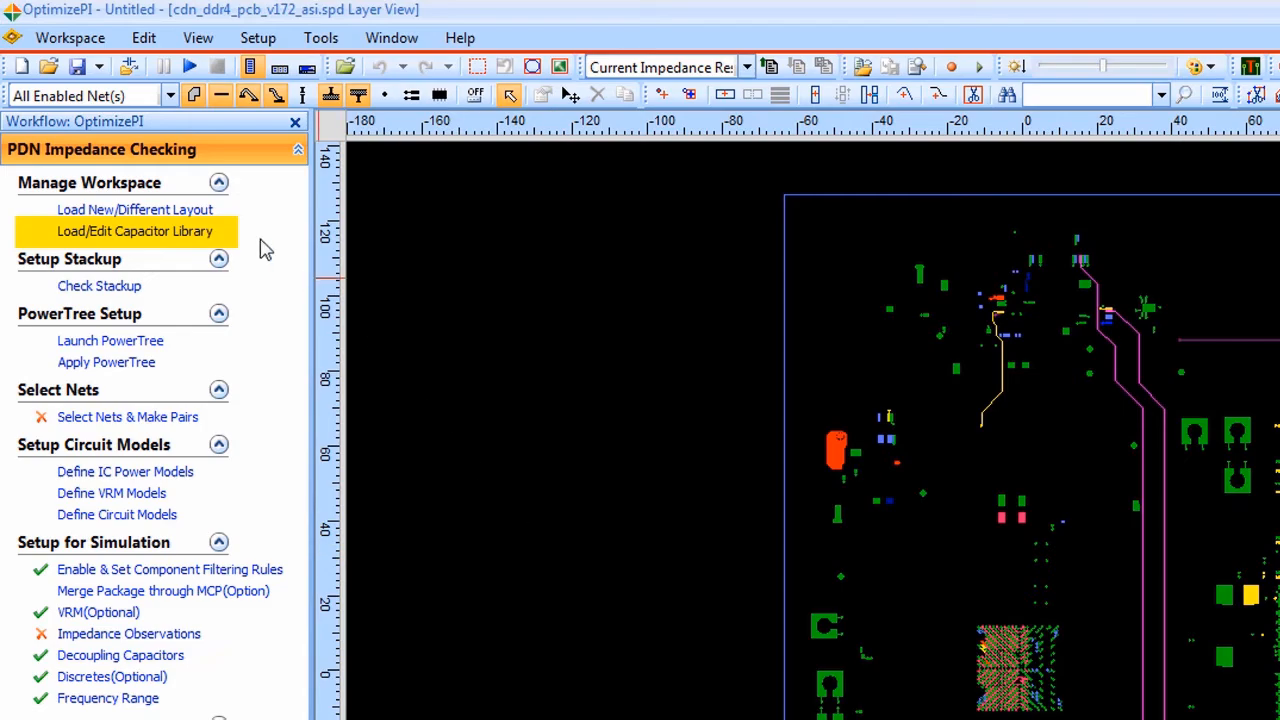
- Load Sigrity_Default_Library_20170121.amm into the workspace's analysis models and return to the layer view of the board
click(218, 238)
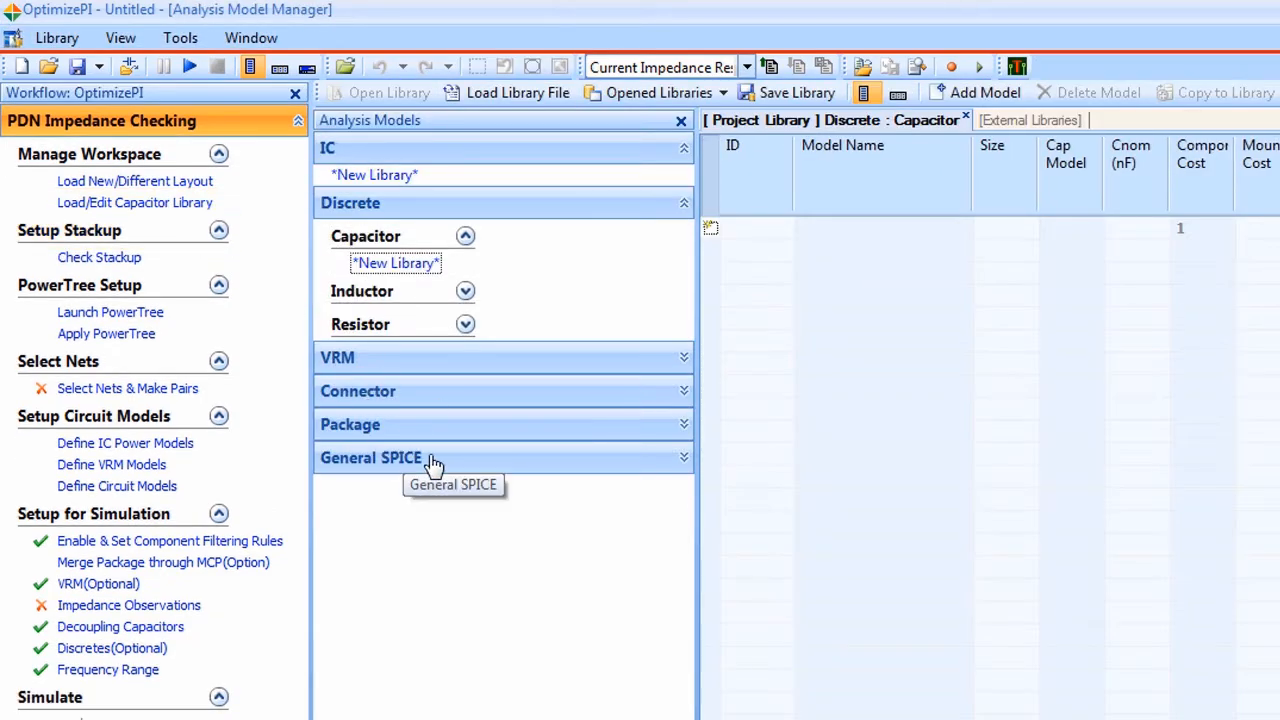
click(455, 100)
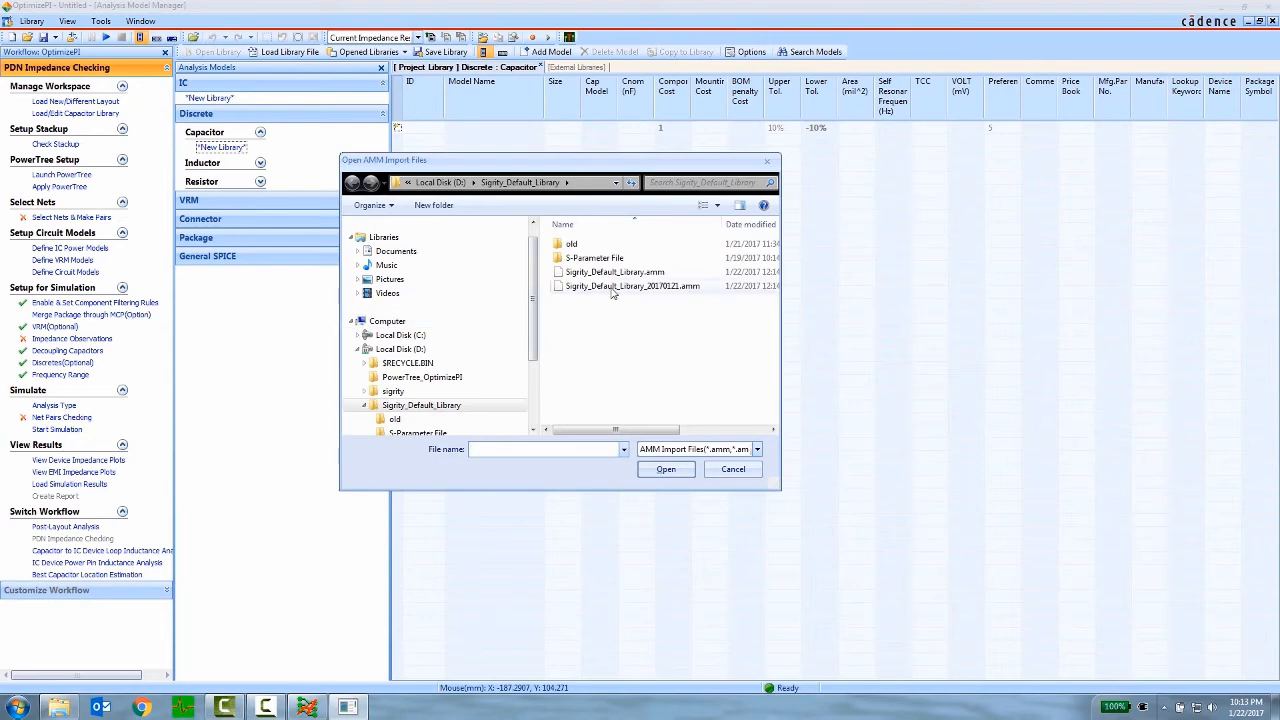
click(612, 287)
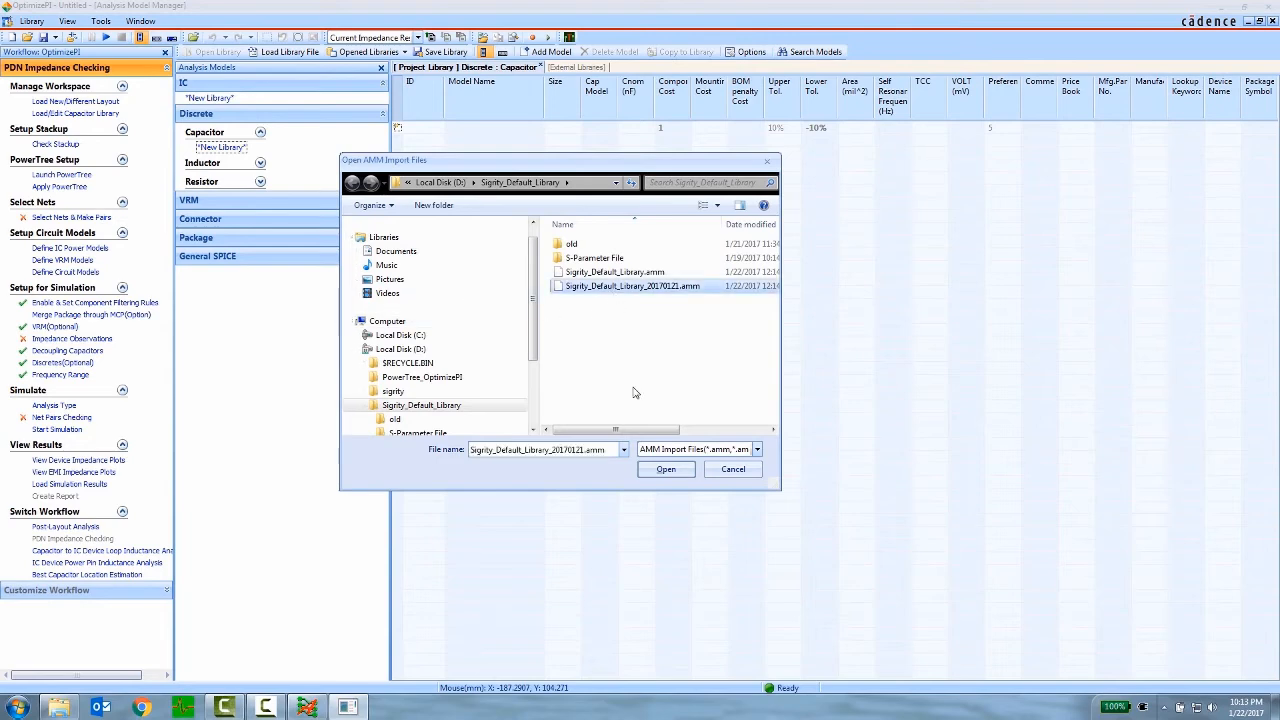
click(665, 469)
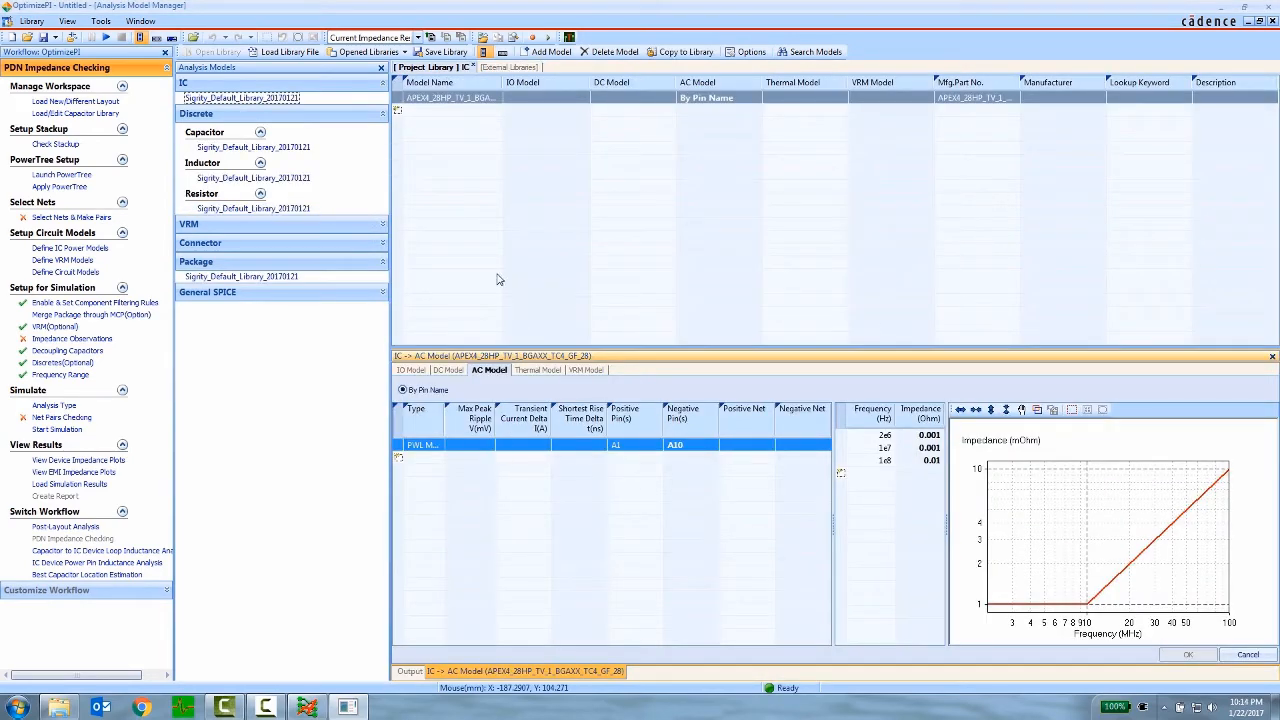
click(140, 21)
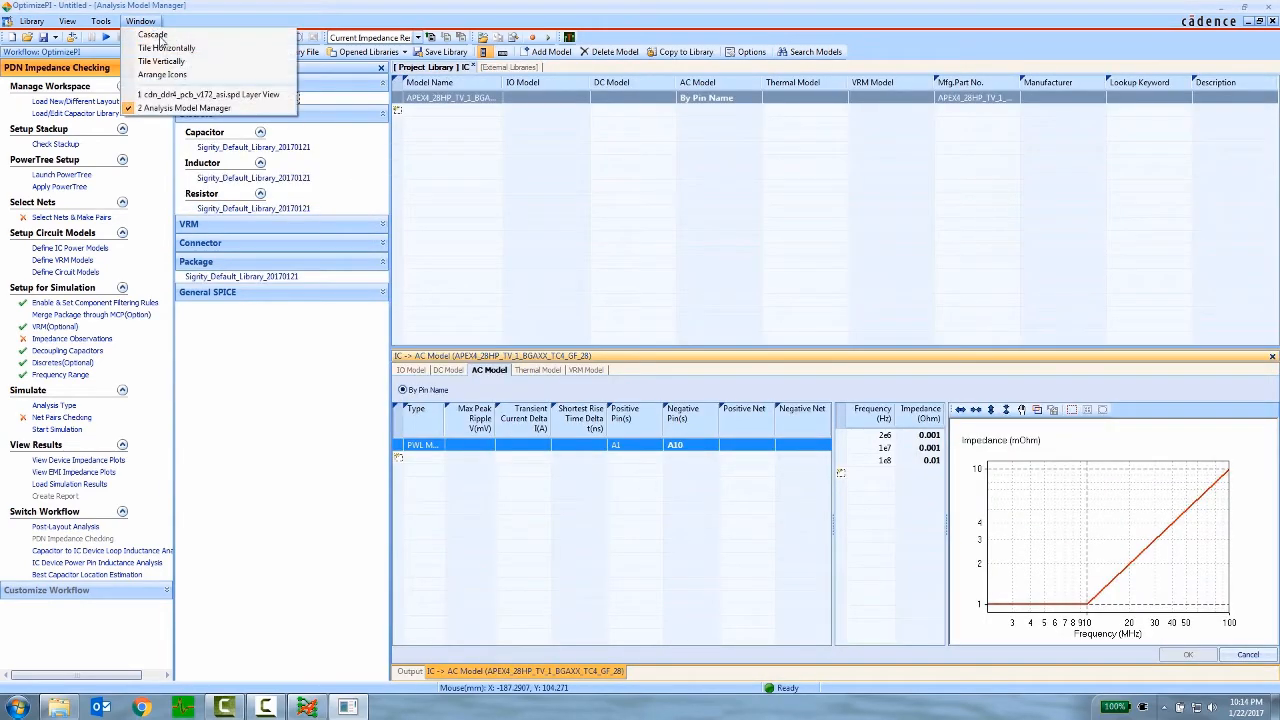
click(192, 96)
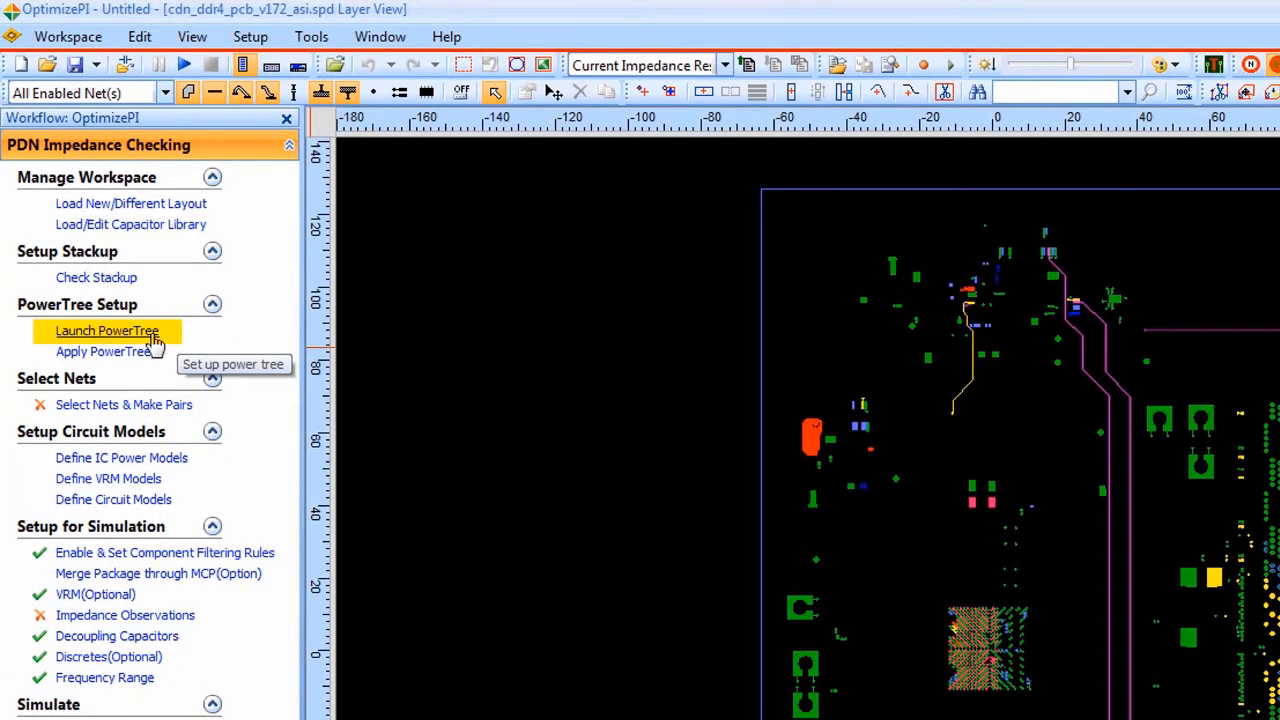
- Load the power tree file VDDC.pwt from the PowerTree_OptimizePI folder into the workspace
click(153, 338)
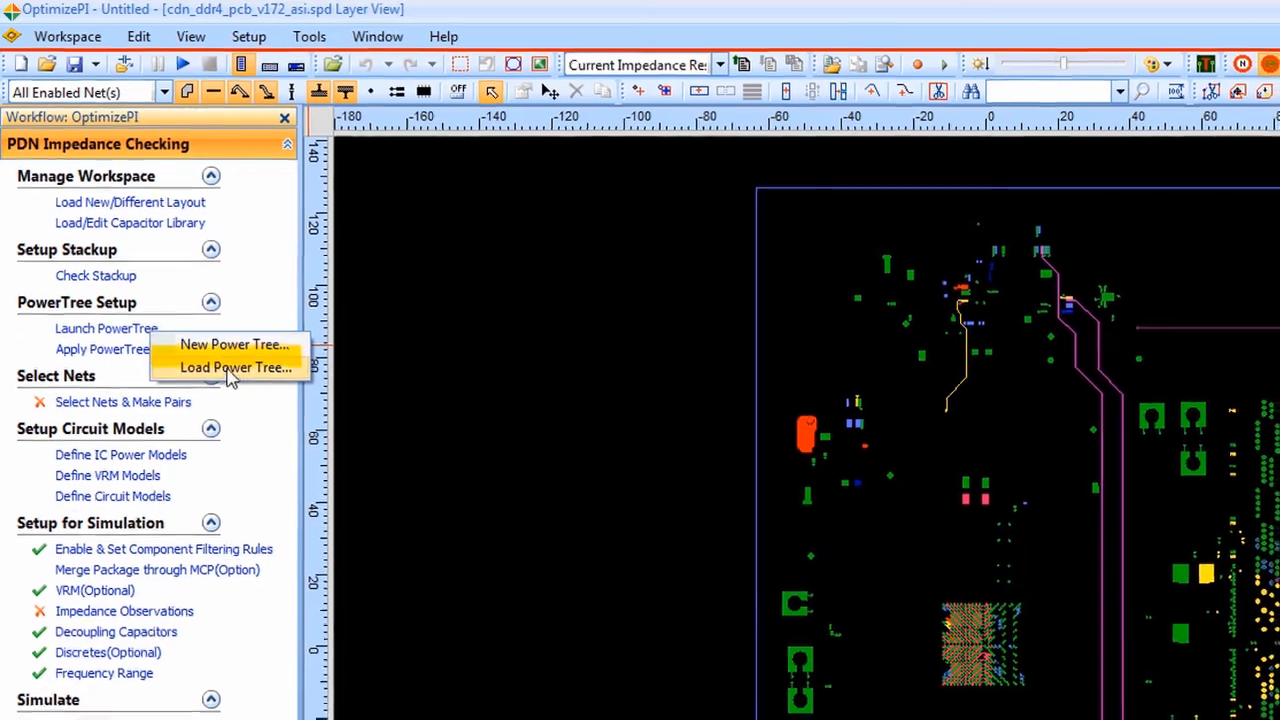
click(234, 366)
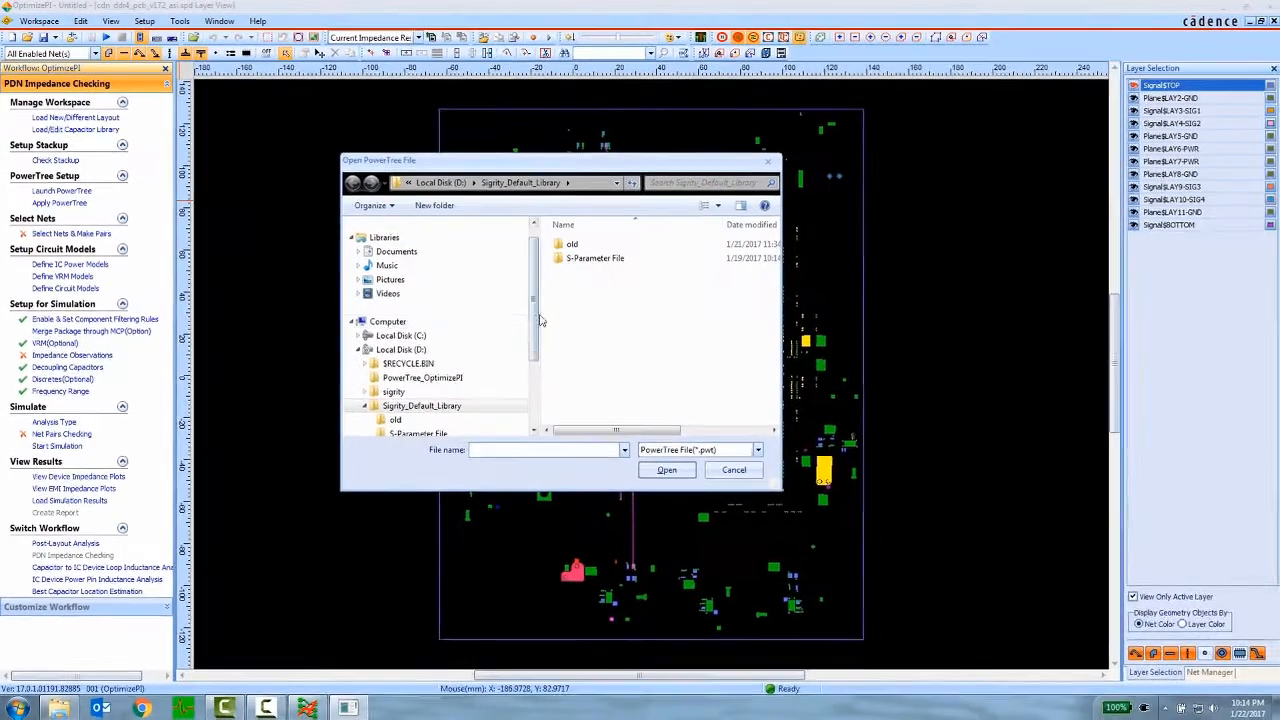
click(452, 379)
click(585, 244)
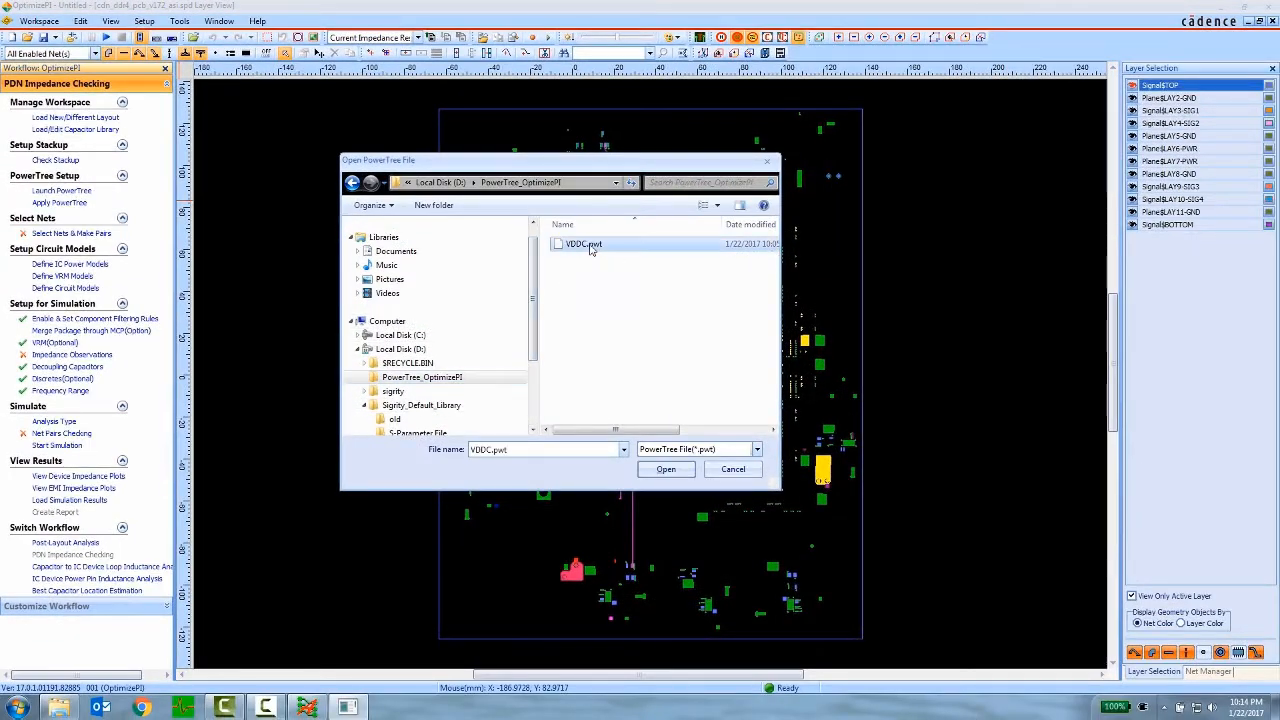
click(660, 470)
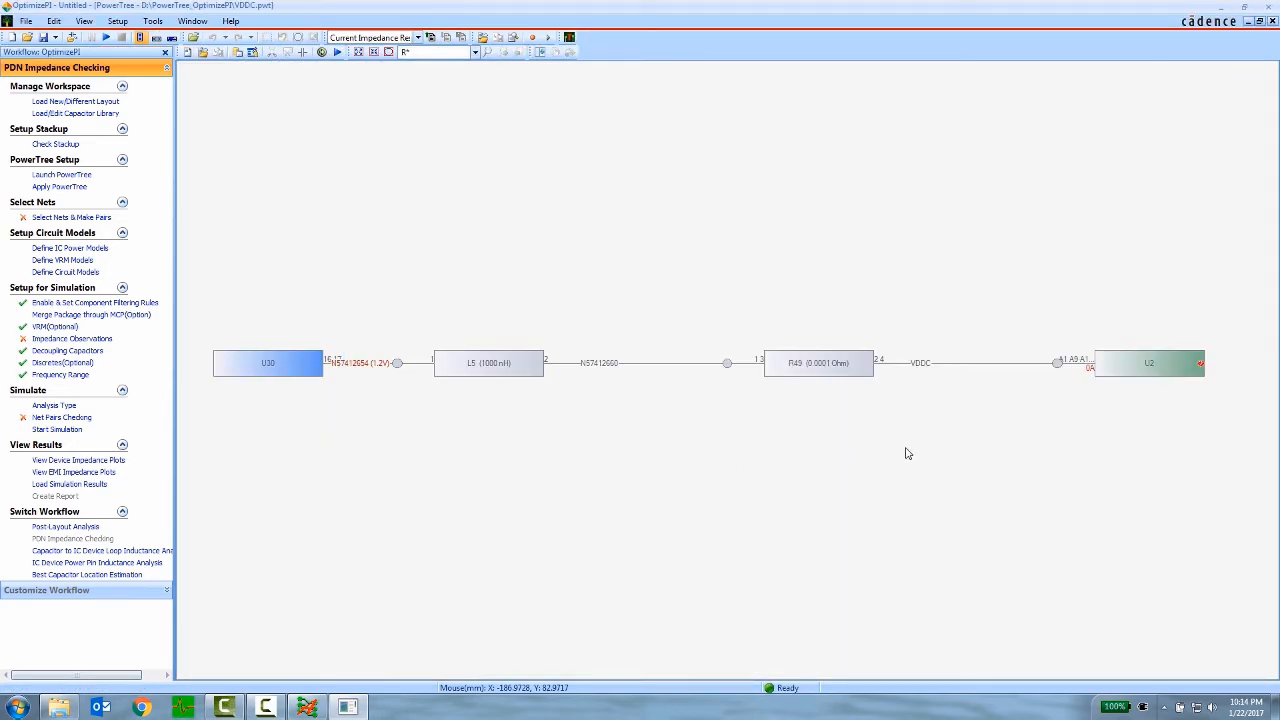
mouse_move(1094, 376)
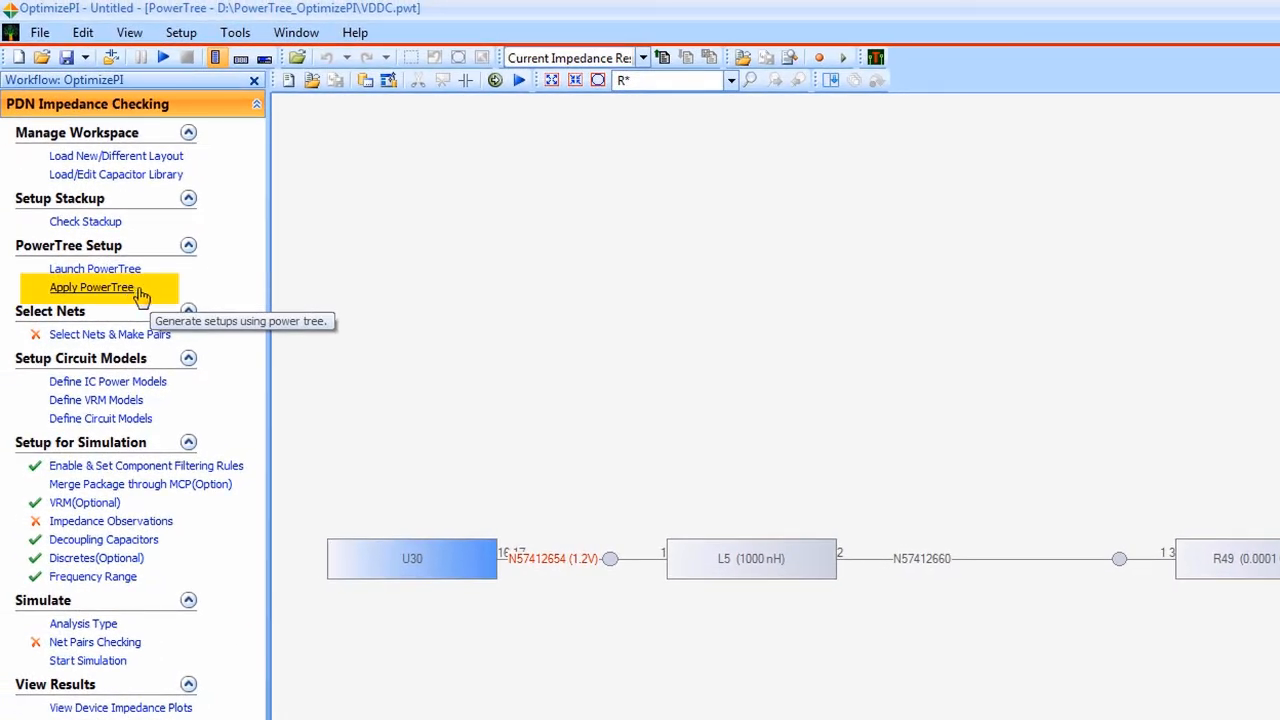
- Apply the power tree with its power nets paired to GND and generate the simulation setups
click(141, 295)
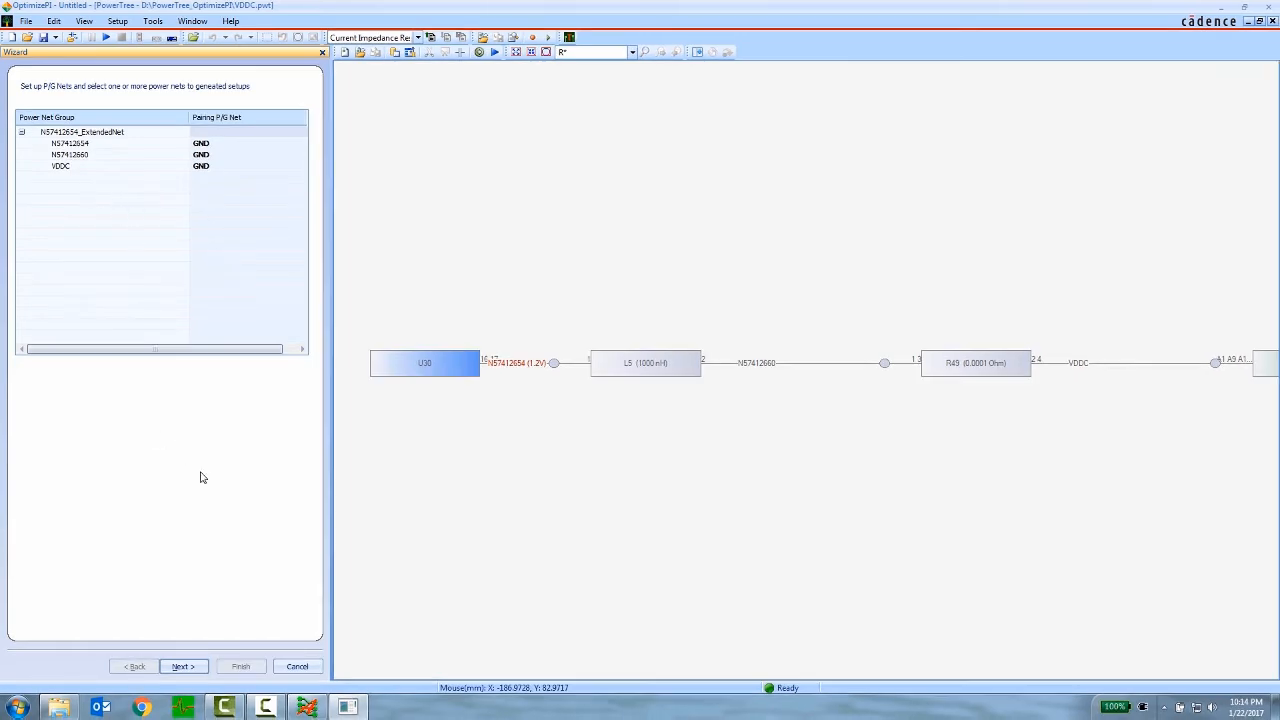
click(182, 666)
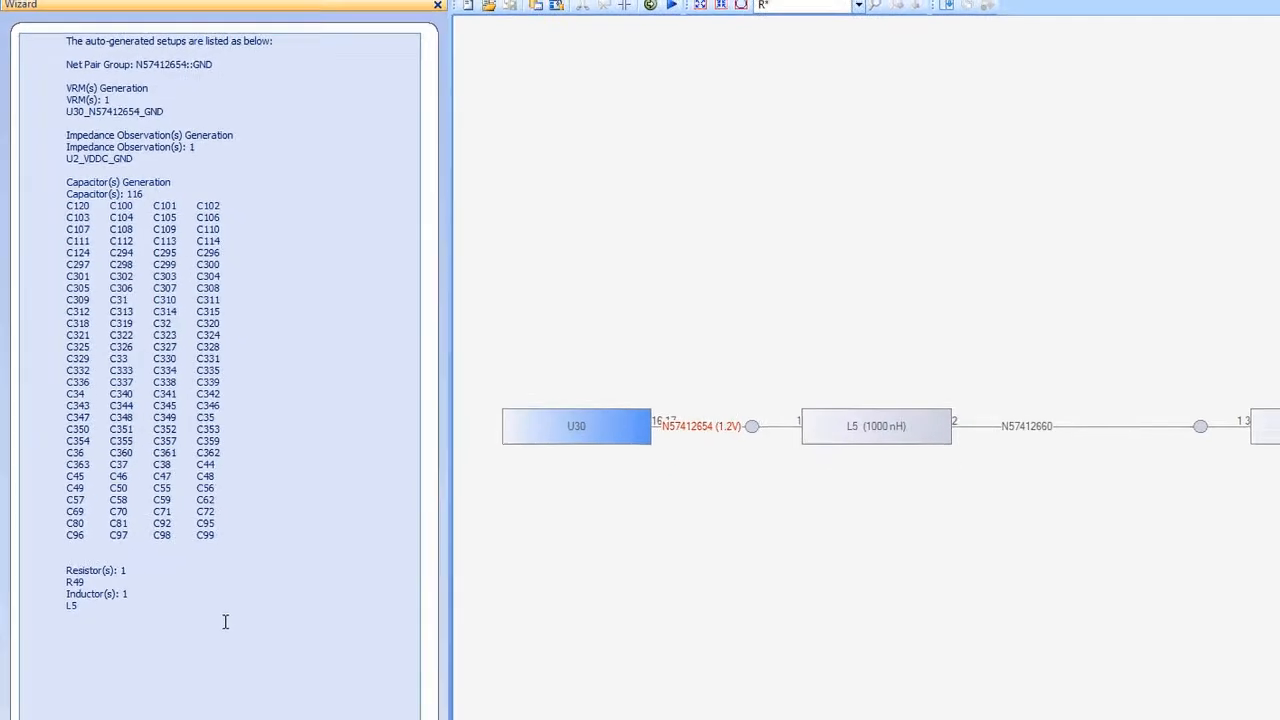
click(232, 666)
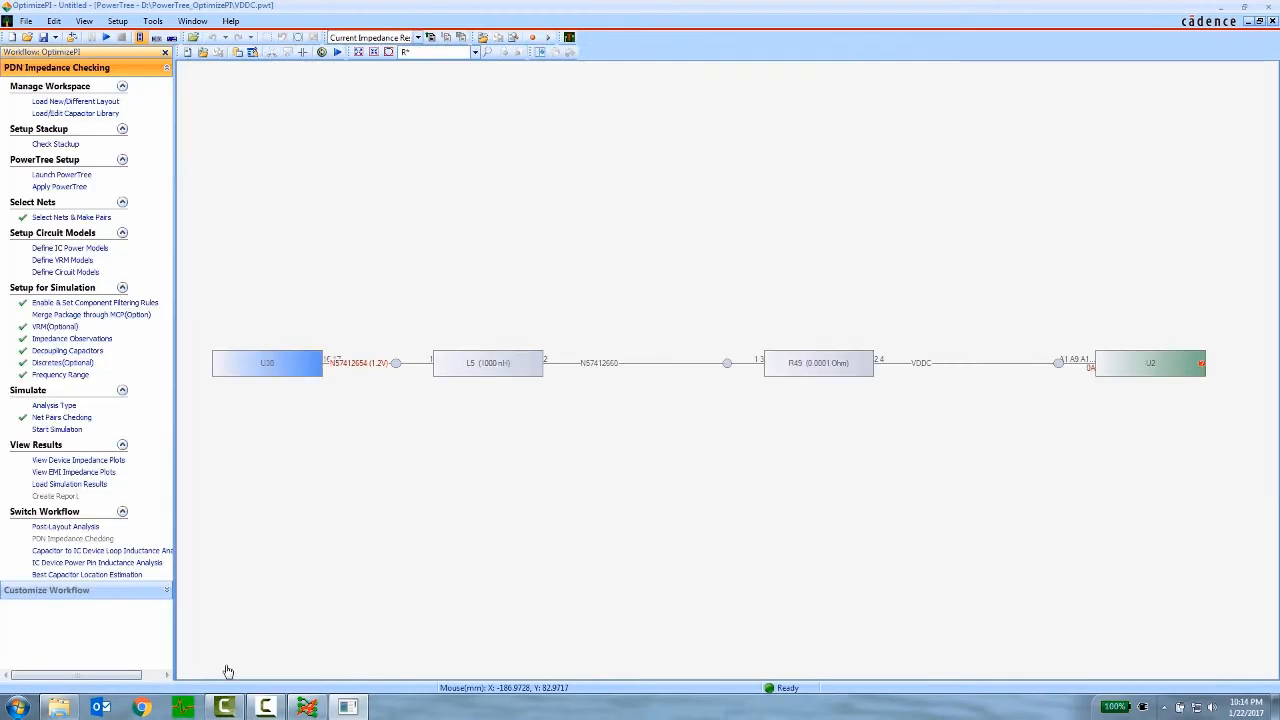
- Return to the board's layer view and inspect the U2_VDDC_GND entry in the impedance observations setup
click(193, 21)
click(243, 93)
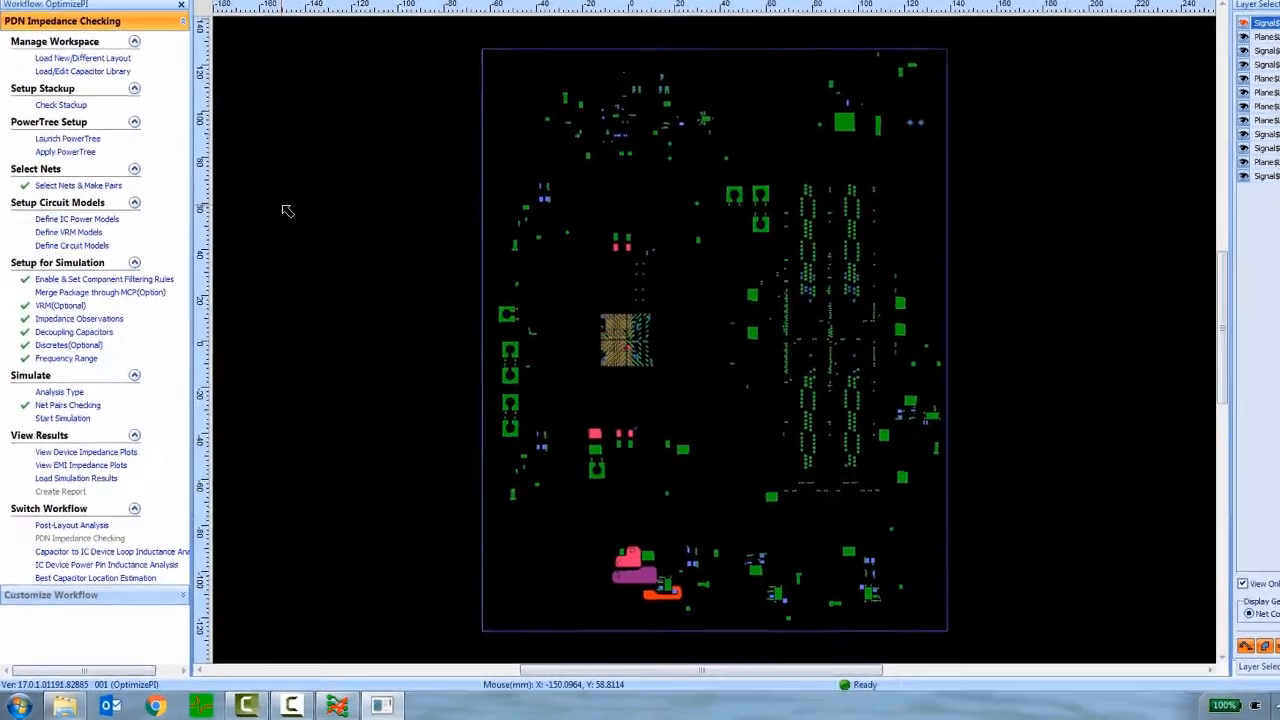
click(176, 106)
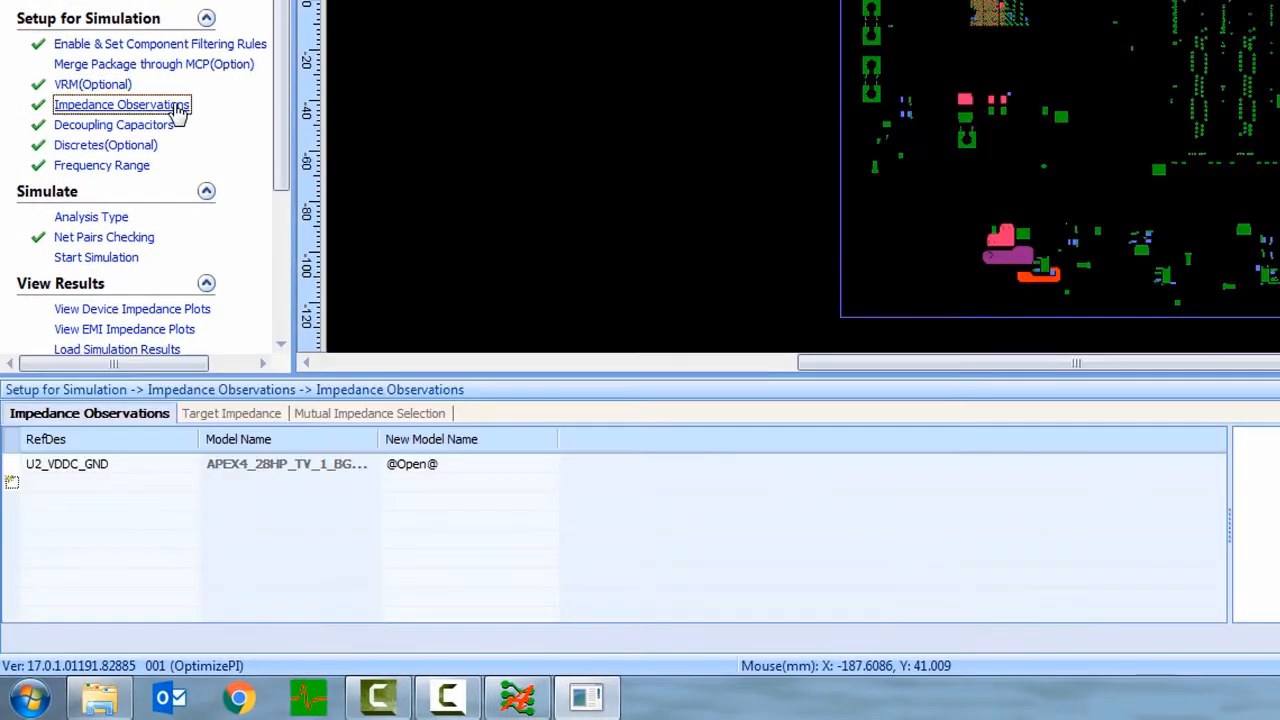
click(168, 468)
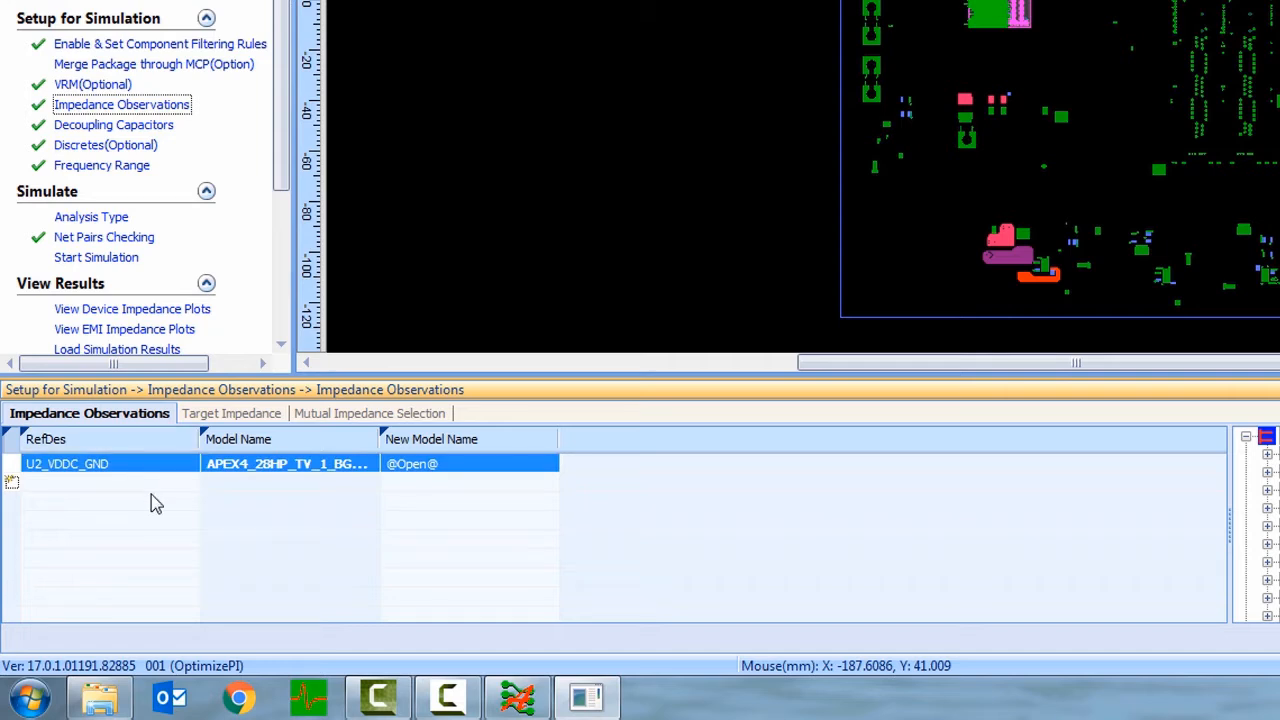
- Examine the target impedance points and curve for U2_VDDC_GND, then close the impedance observations setup
click(245, 415)
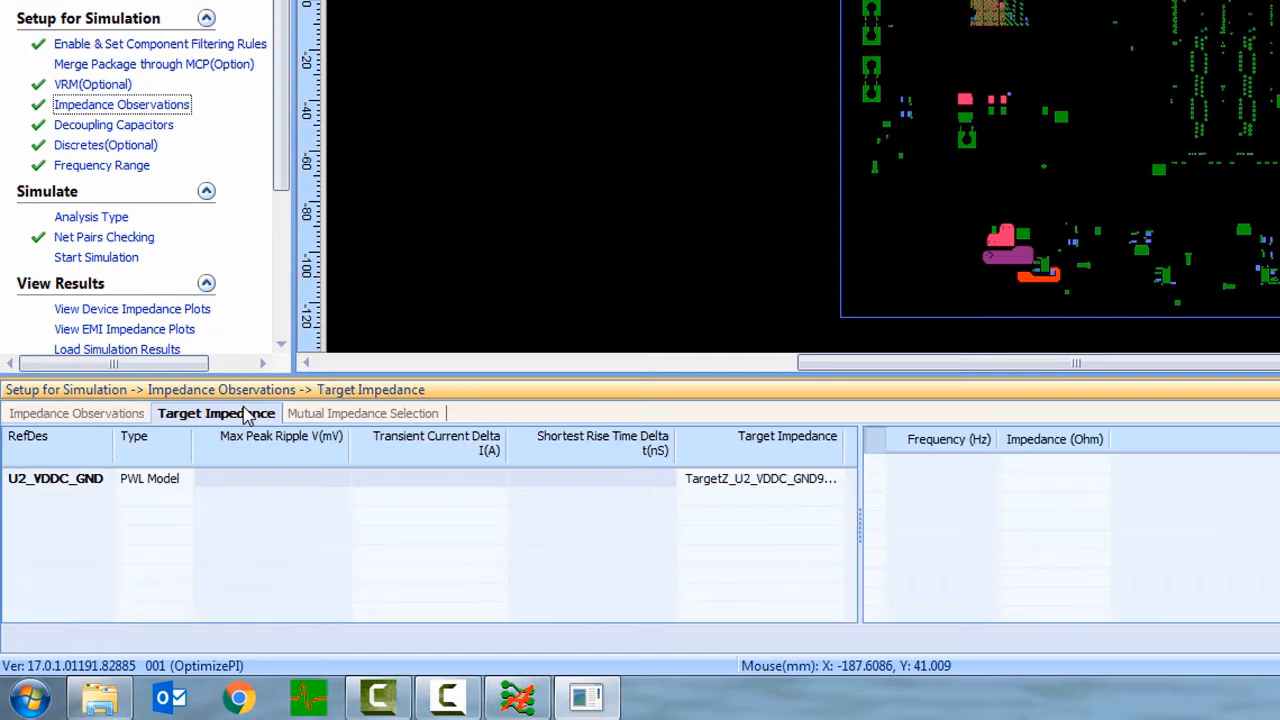
click(90, 486)
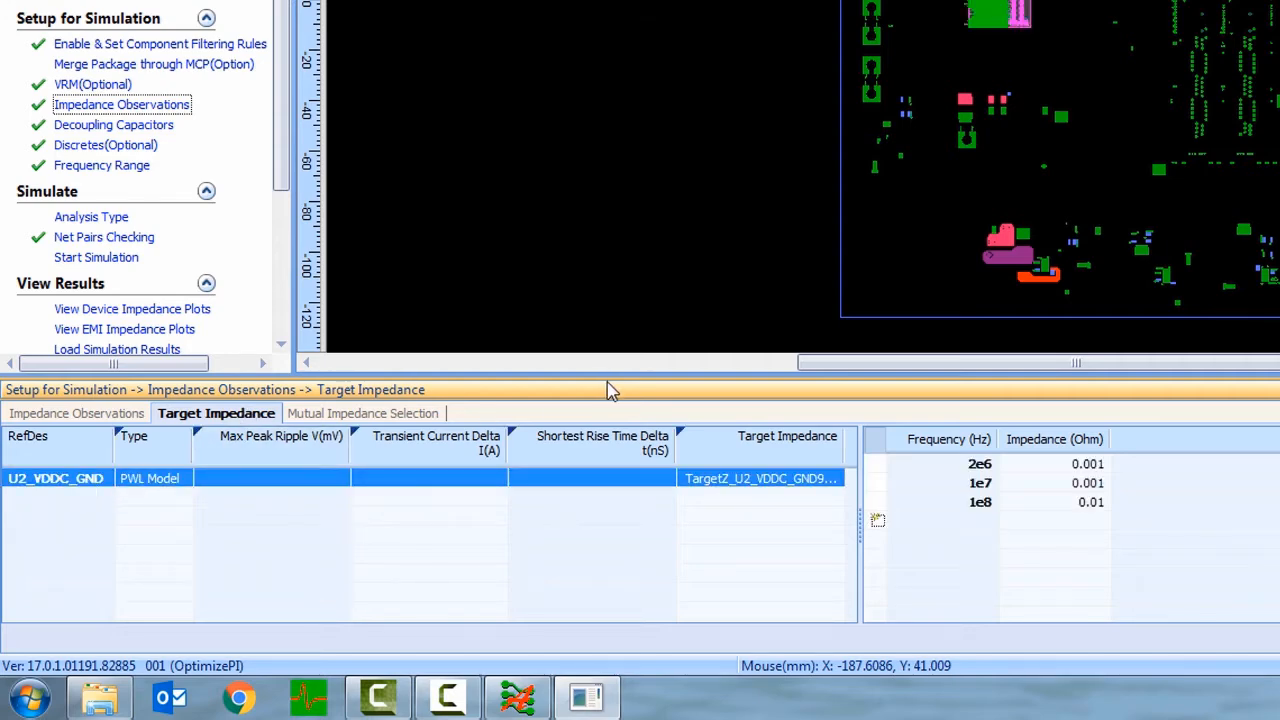
drag(623, 371, 640, 266)
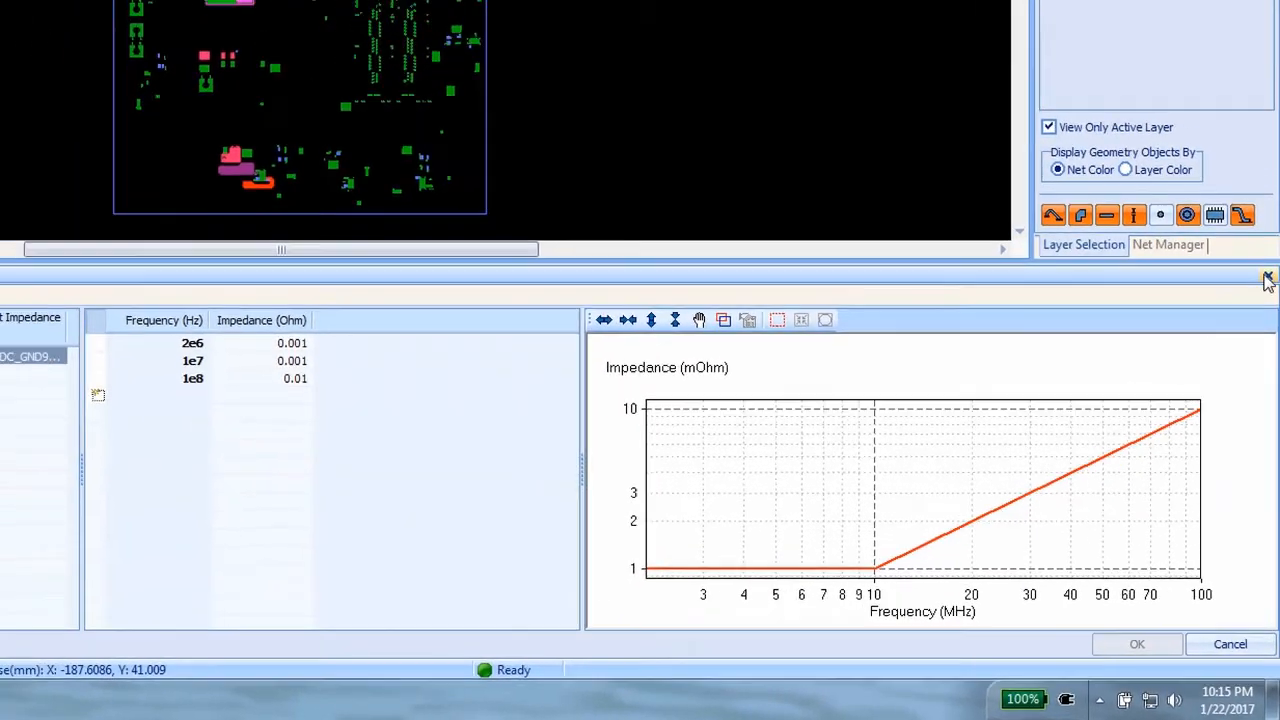
click(1265, 181)
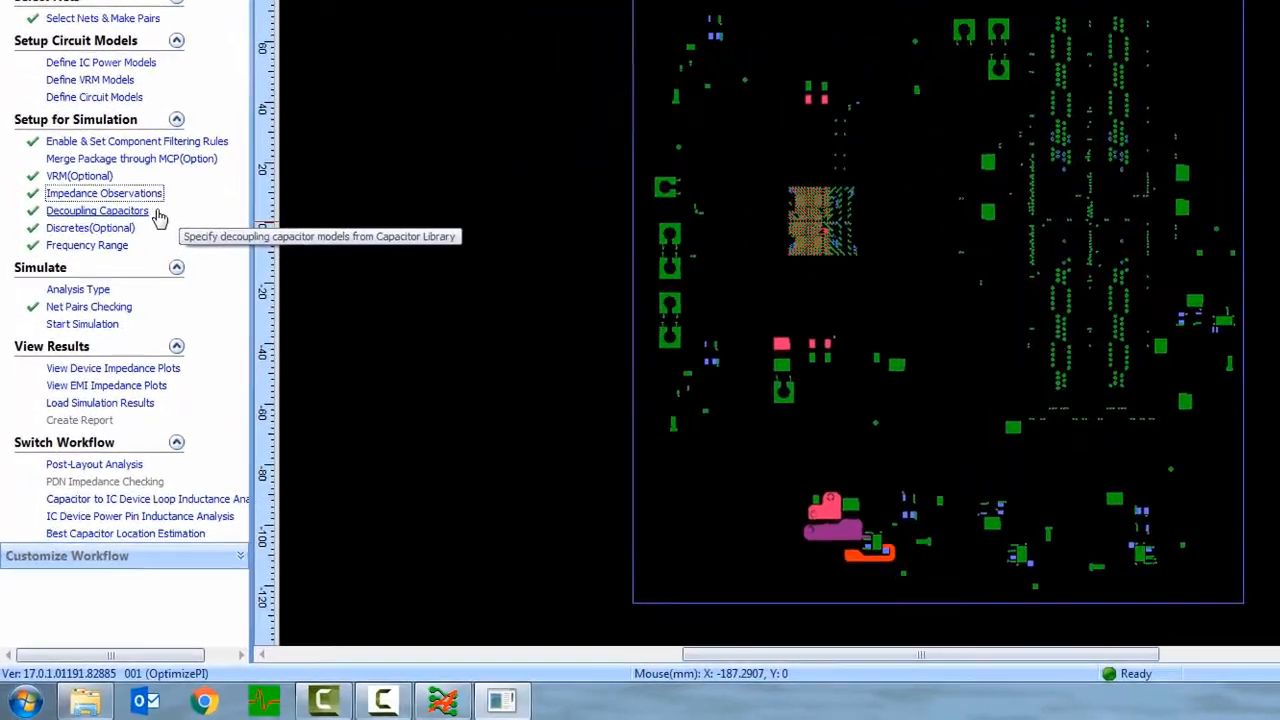
- Review the decoupling capacitors sorted by model name, with the Model Name and Part No. columns widened
click(150, 219)
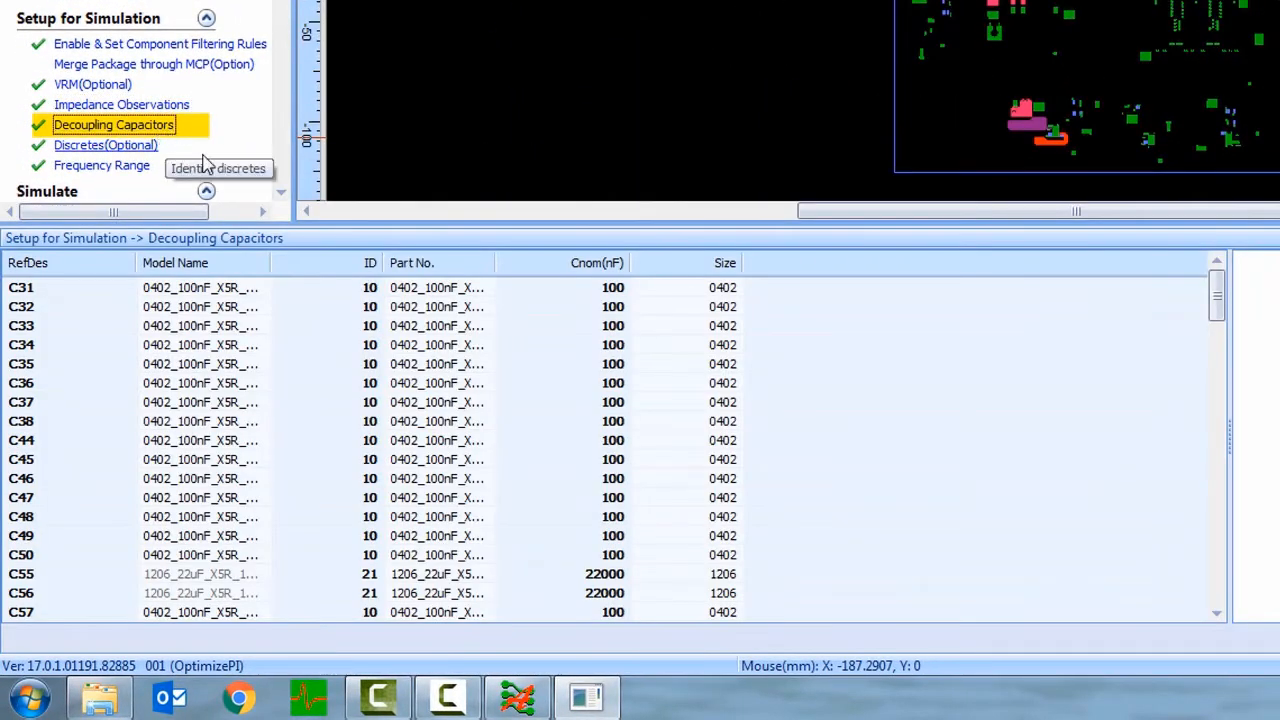
click(268, 263)
drag(285, 262, 383, 263)
drag(607, 266, 700, 268)
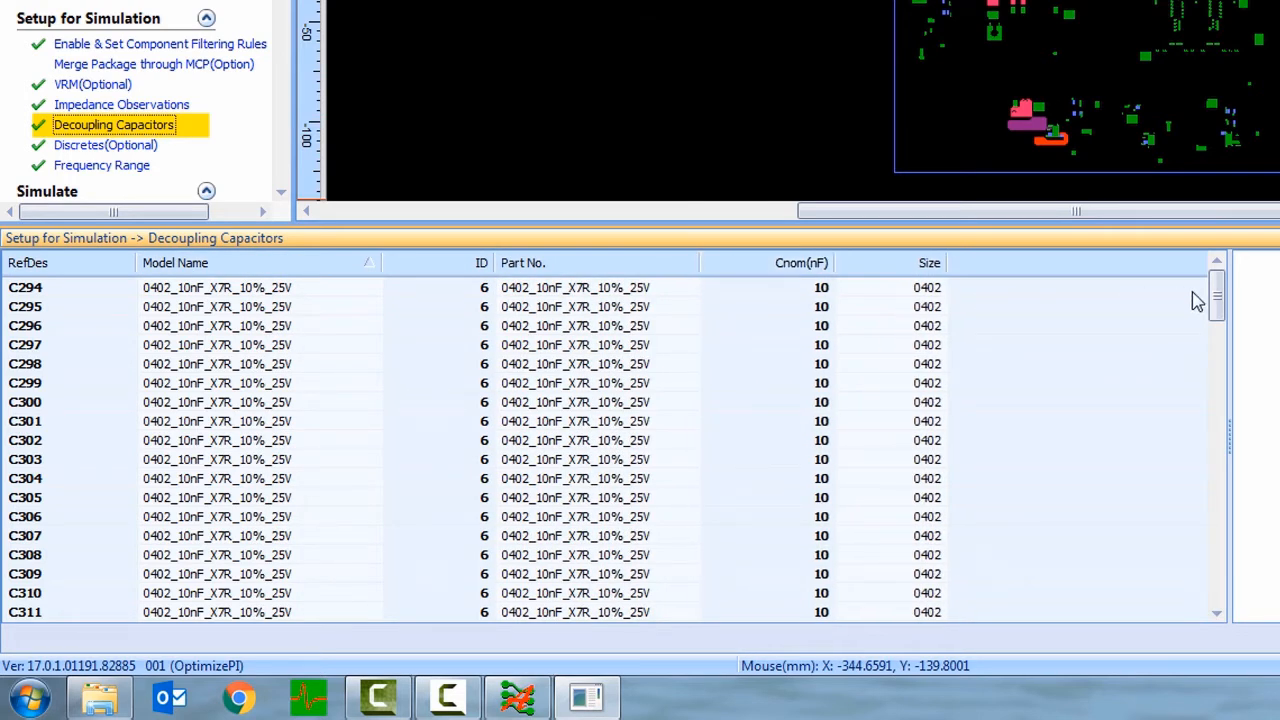
drag(1217, 300, 1226, 590)
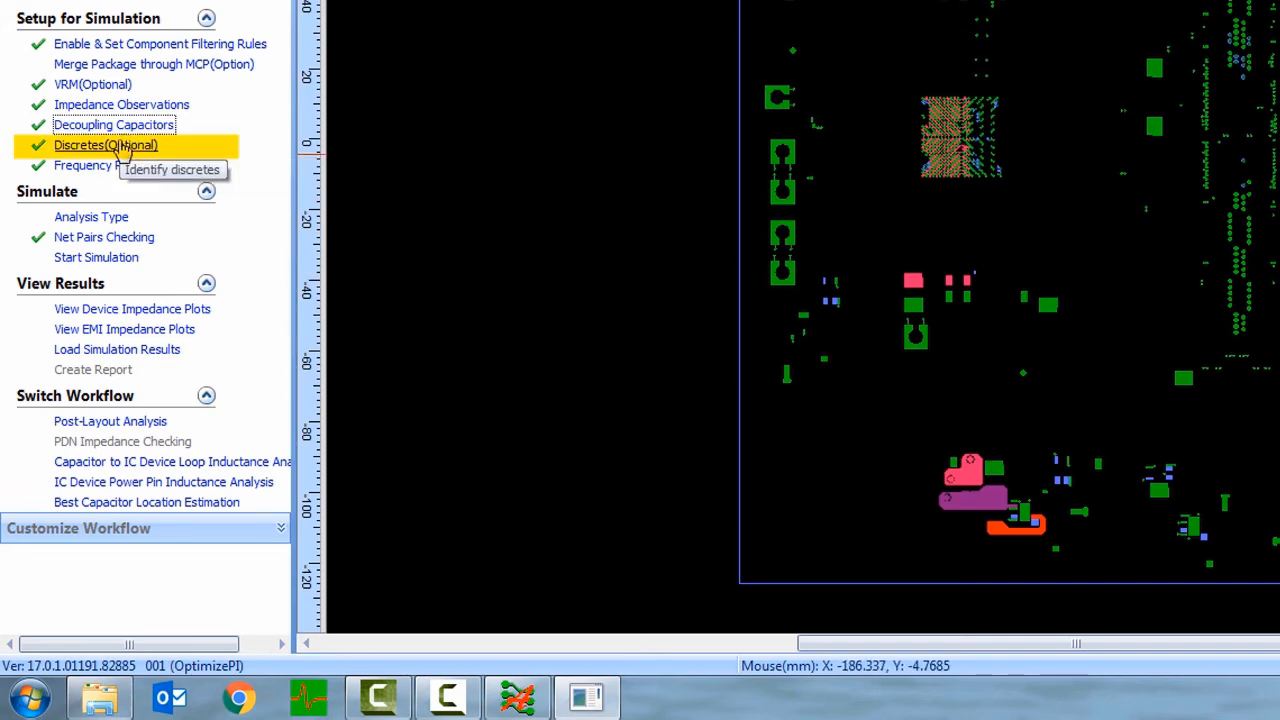
- Review the discretes setup with the enabled components sorted to the start of the list, then close it
click(121, 150)
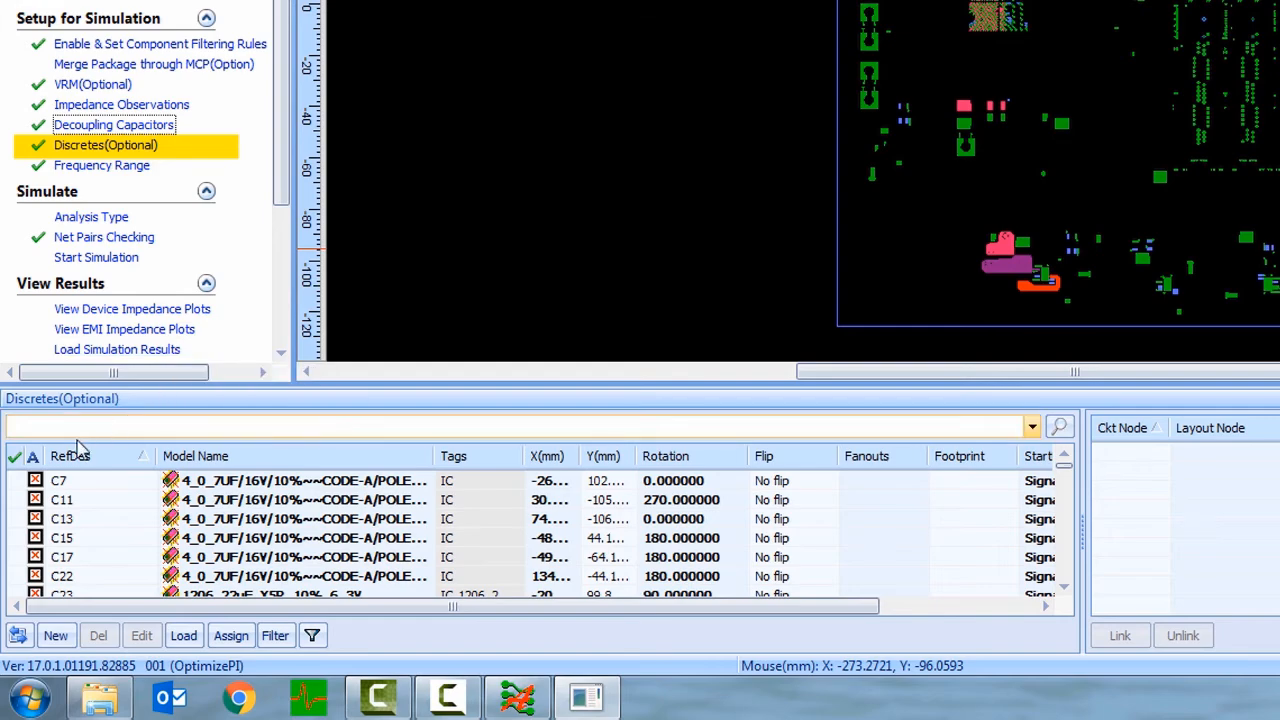
click(16, 457)
click(16, 458)
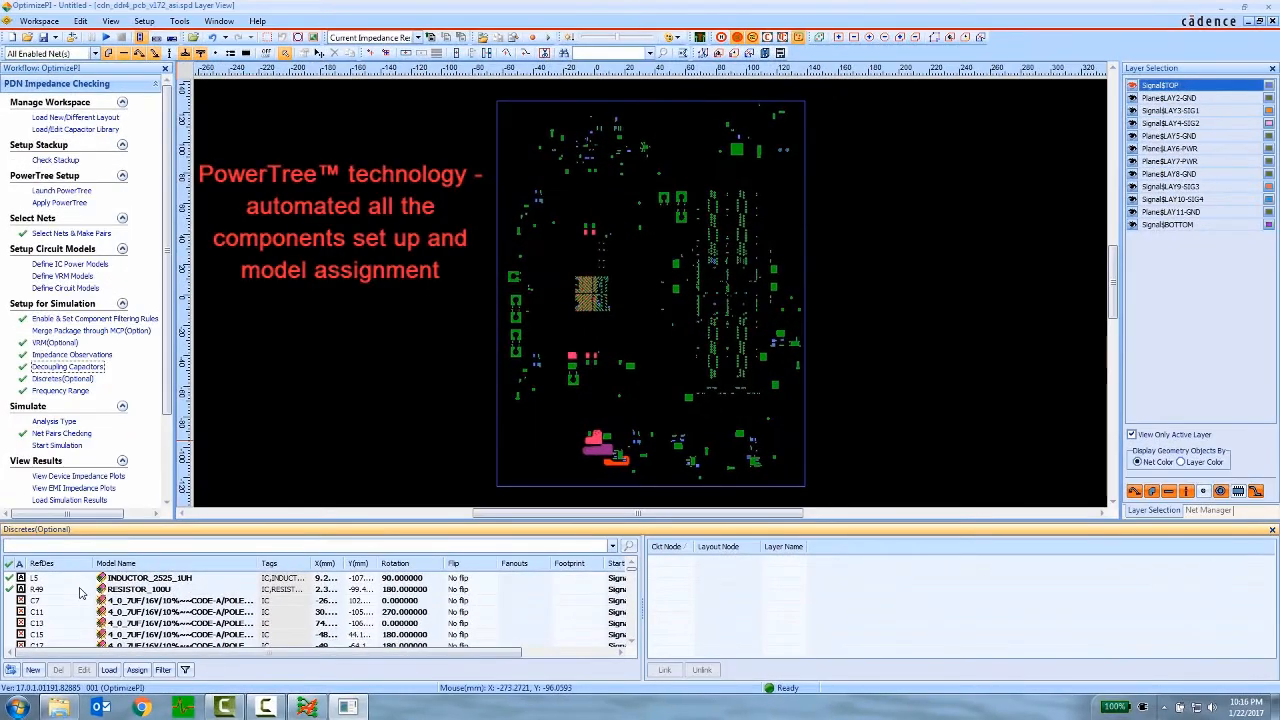
click(1272, 530)
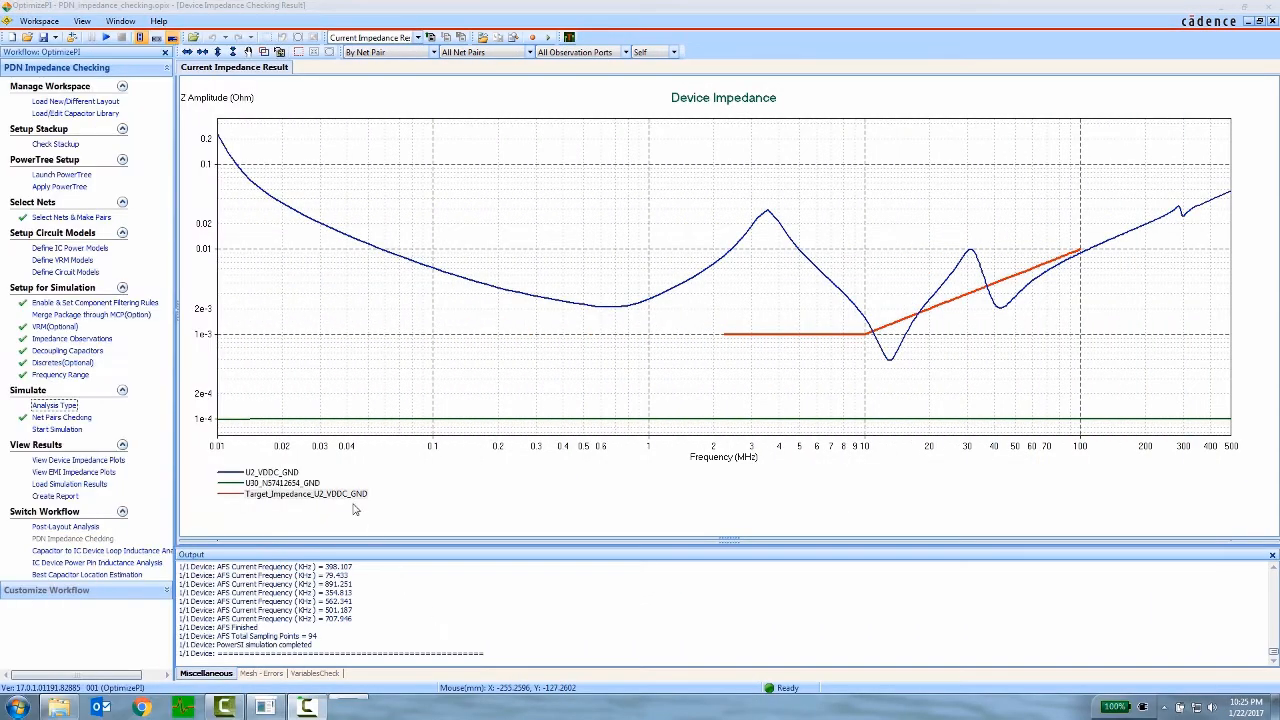
- Highlight the target impedance curve for U2_VDDC_GND in the device impedance plot and read through the PDN_impedance_checking report
click(341, 496)
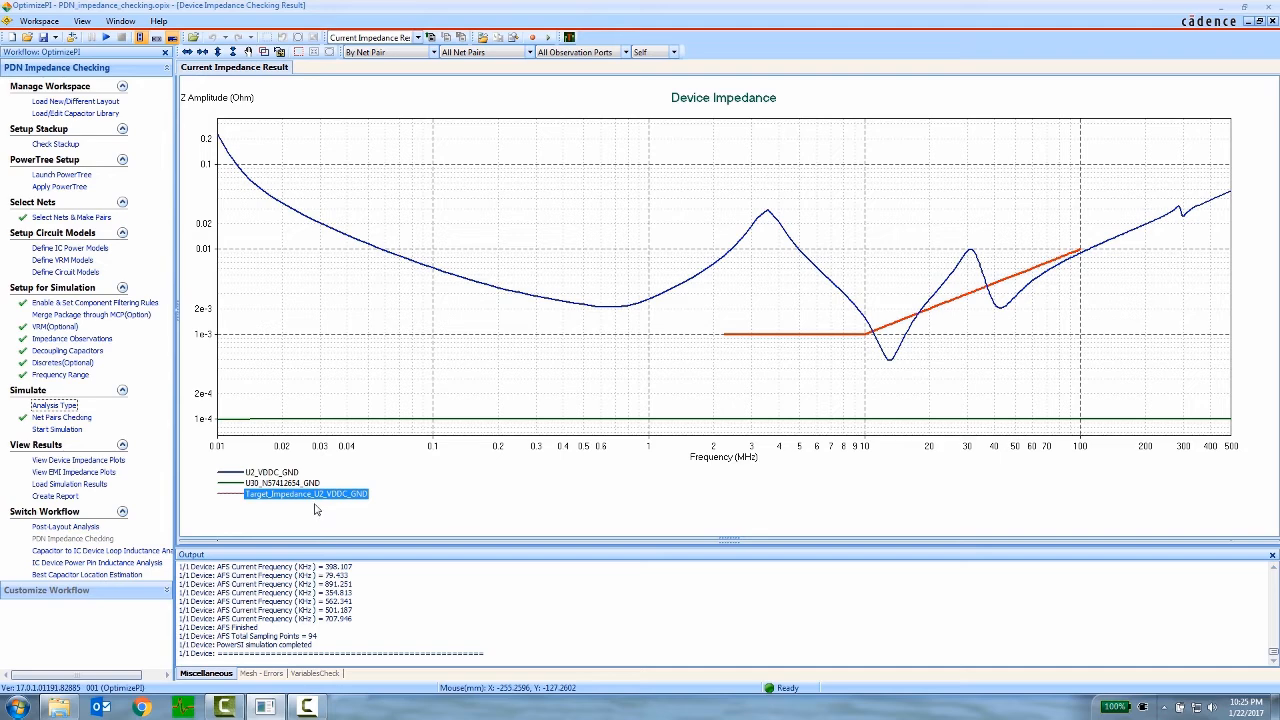
click(120, 20)
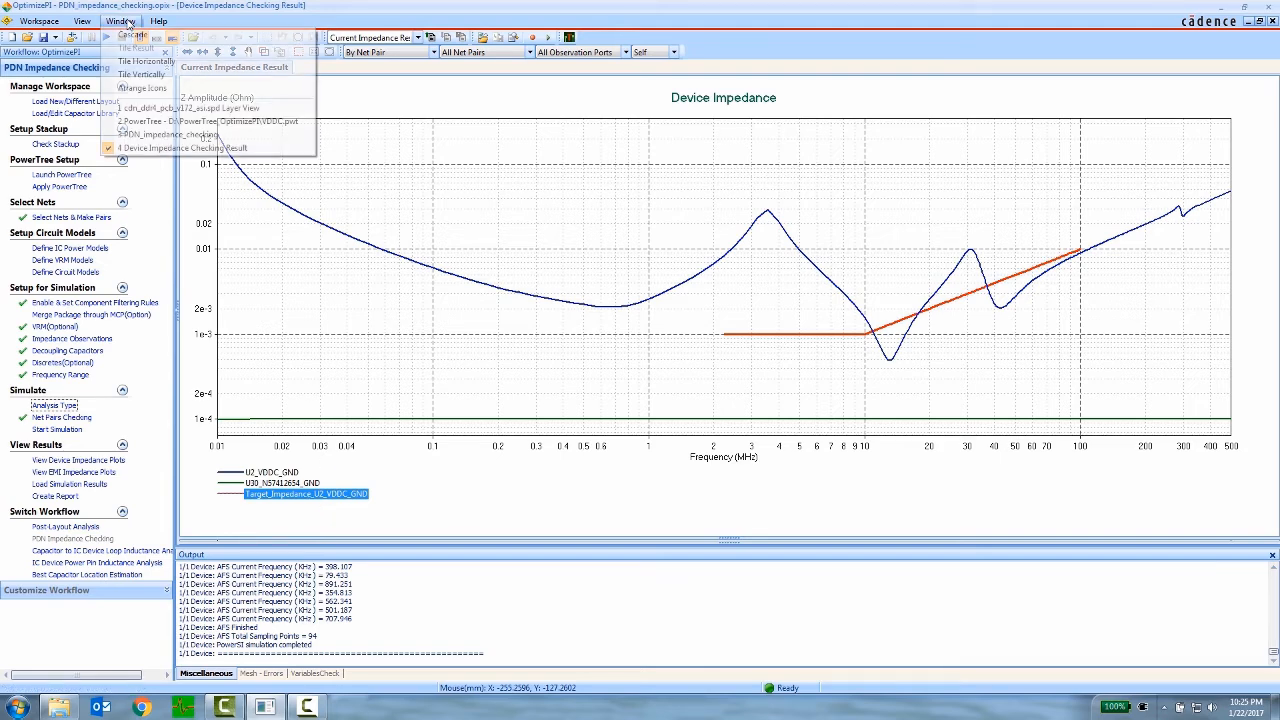
click(190, 120)
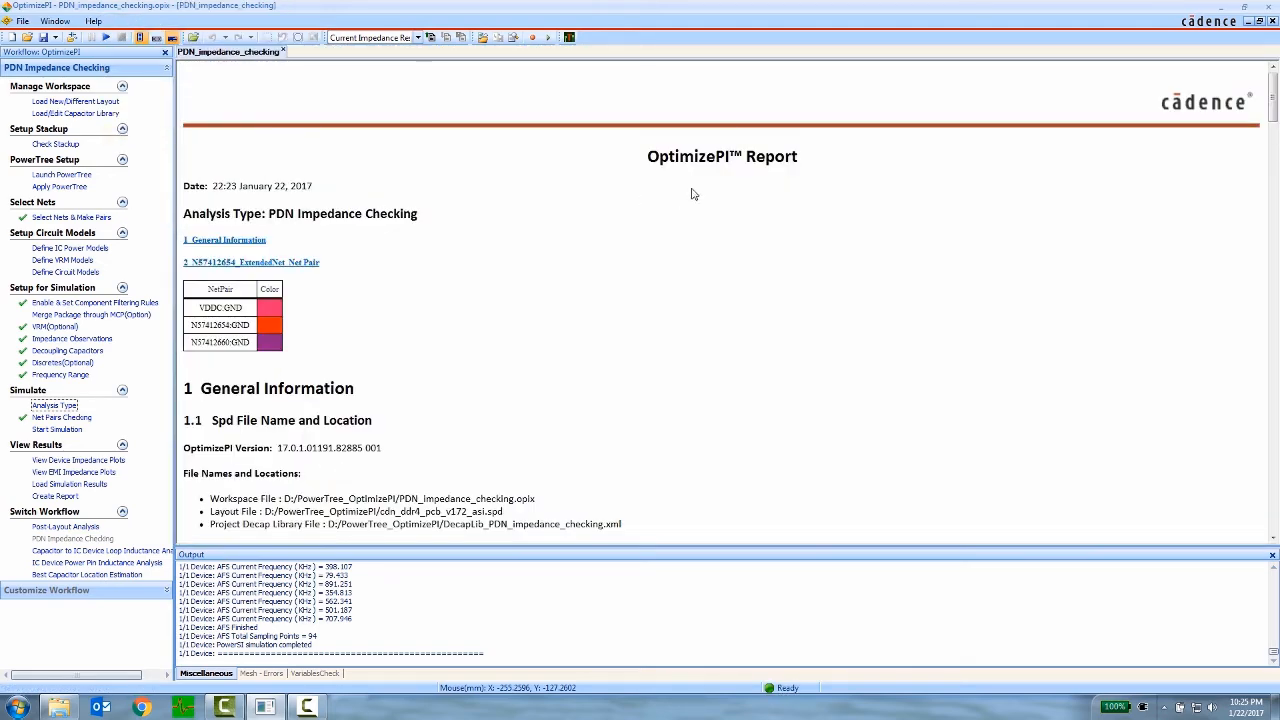
scroll(727, 306, down, 15)
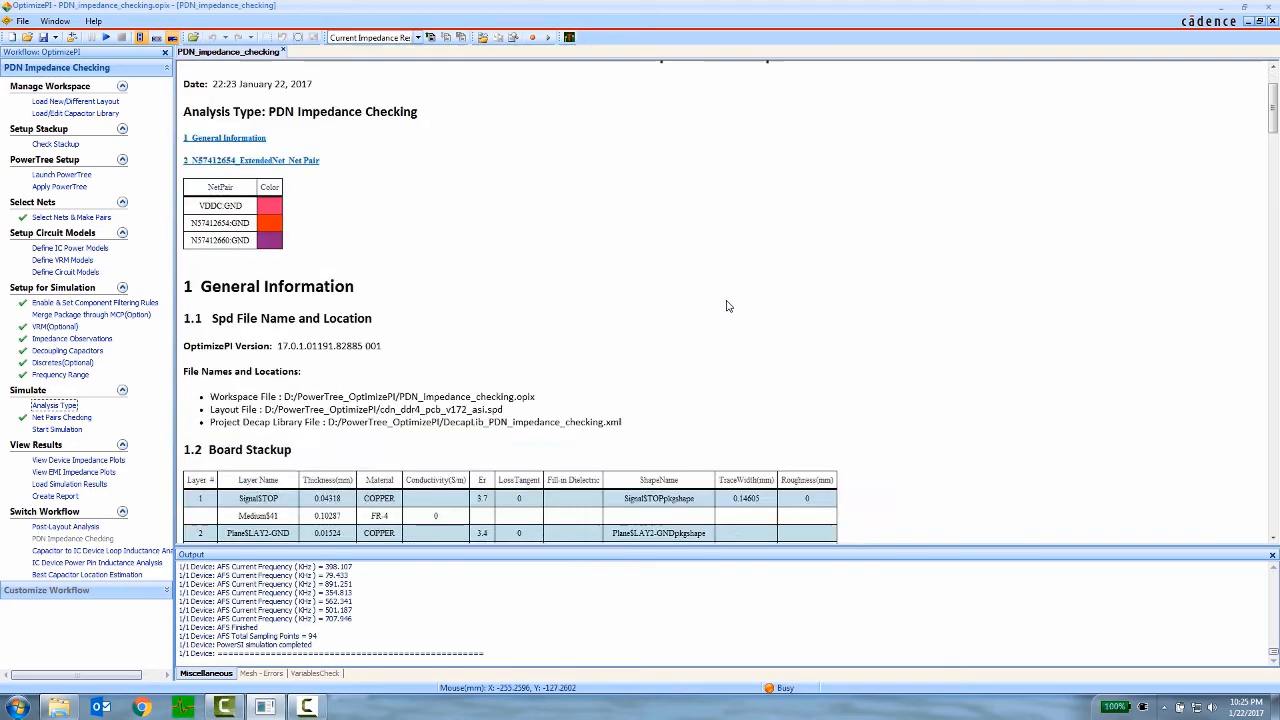
scroll(727, 306, down, 20)
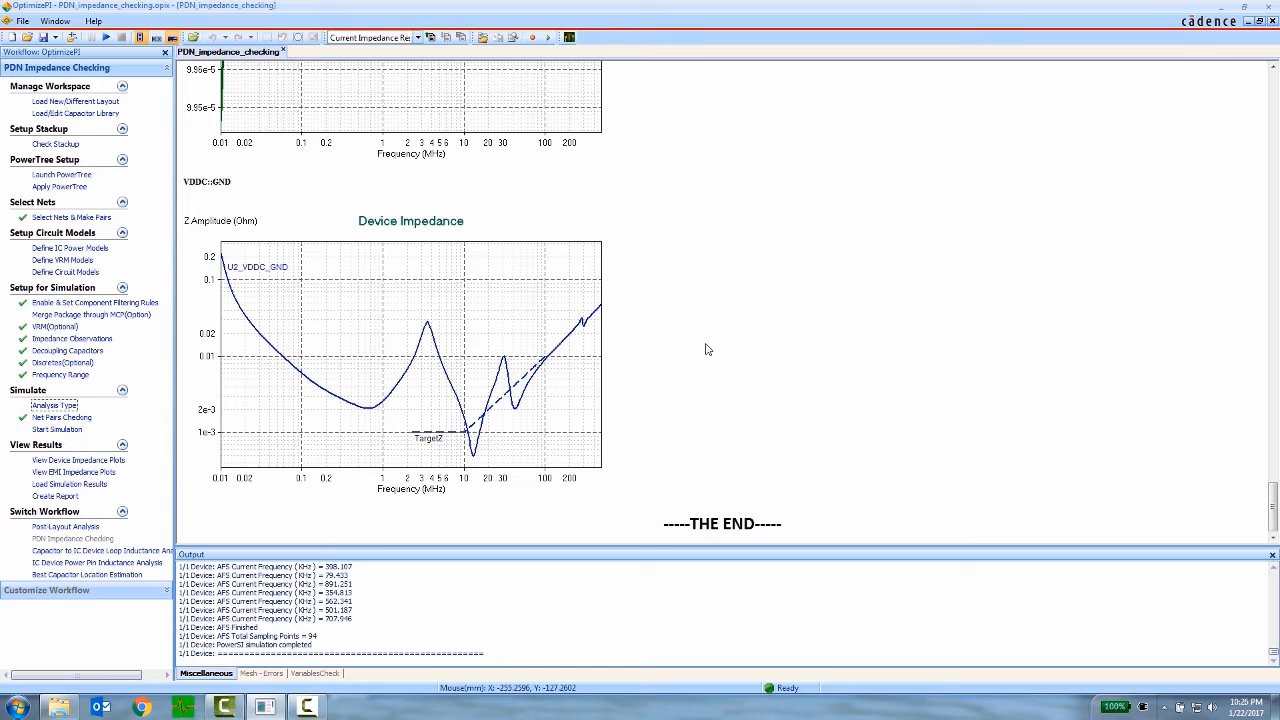
- Return to the layer view of cdn_ddr4_pcb_v172_asi.spd and switch the workflow to Capacitor to IC Device Loop Inductance Analysis
click(54, 22)
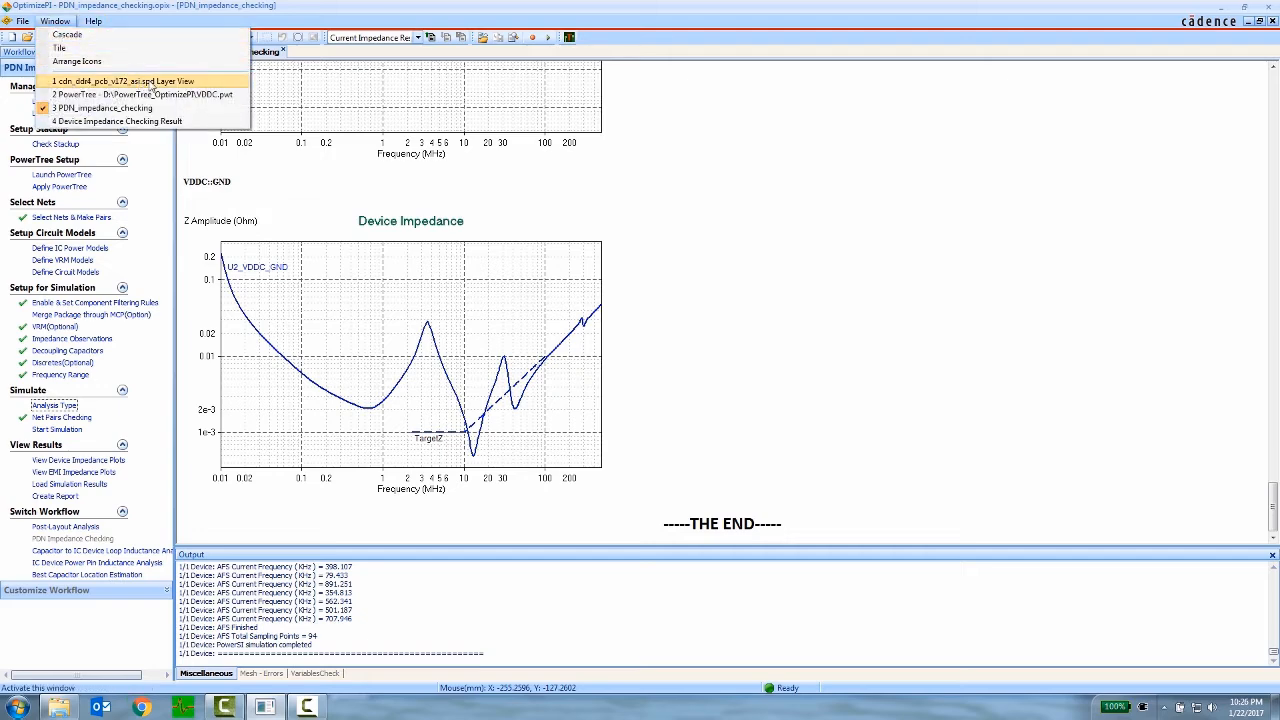
click(187, 82)
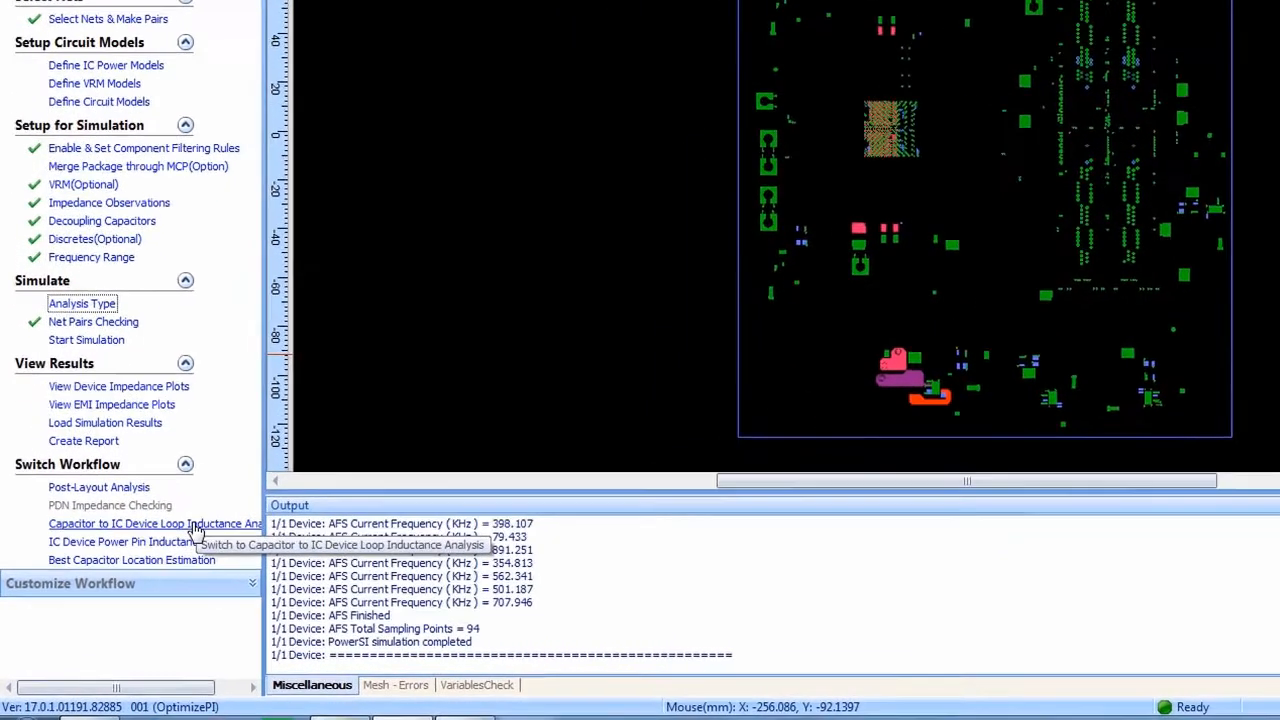
click(196, 525)
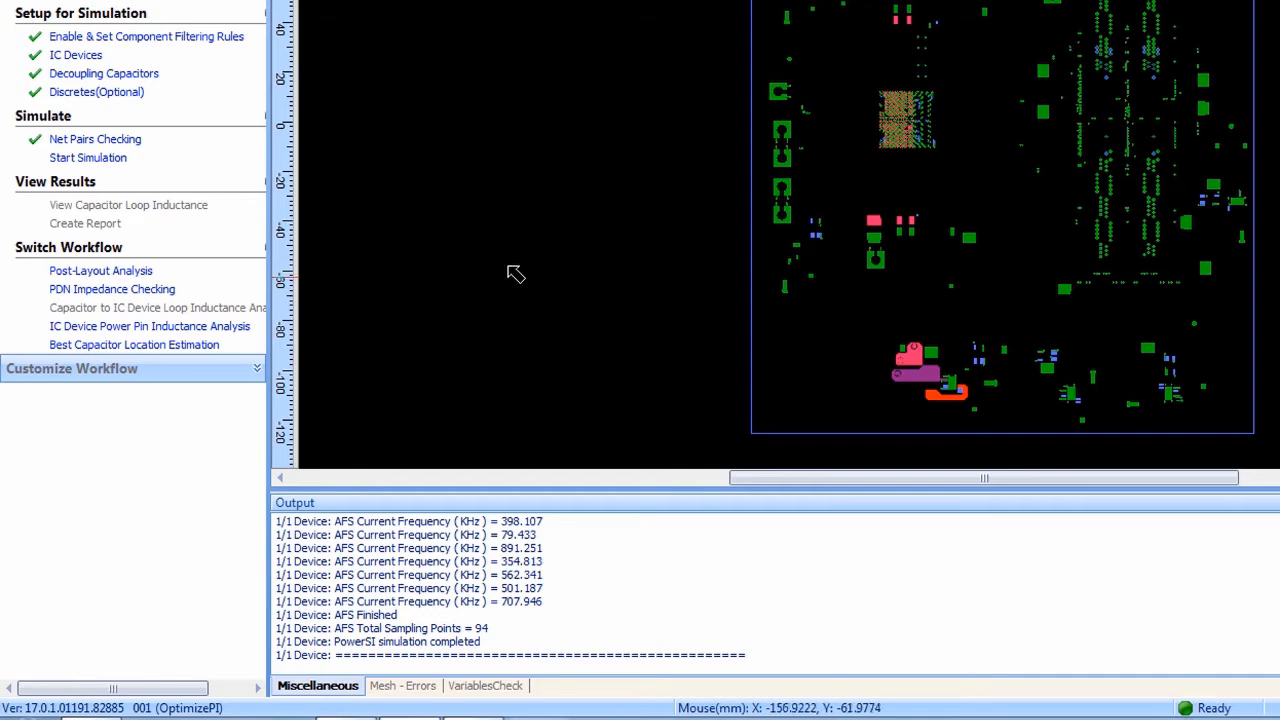
- Review the IC devices, decoupling capacitors and discretes set up for the loop inductance analysis, sorting the discretes by enabled status
click(93, 56)
click(234, 412)
click(150, 75)
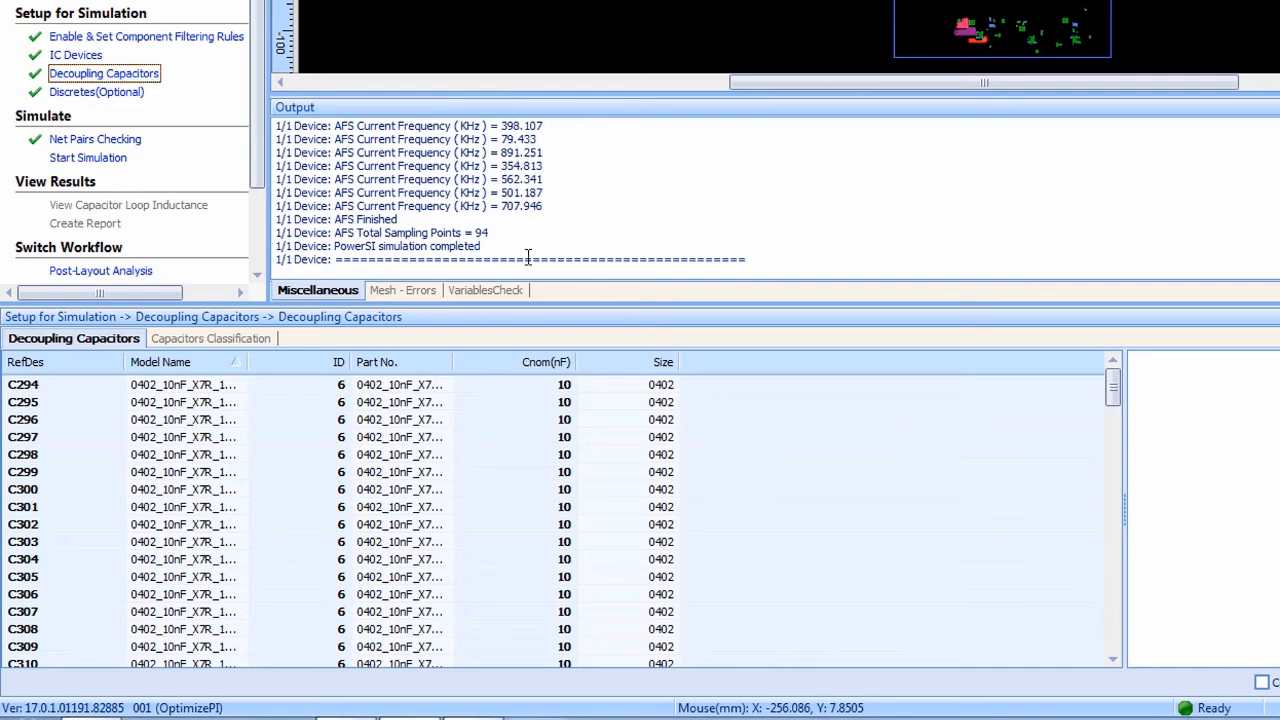
click(133, 95)
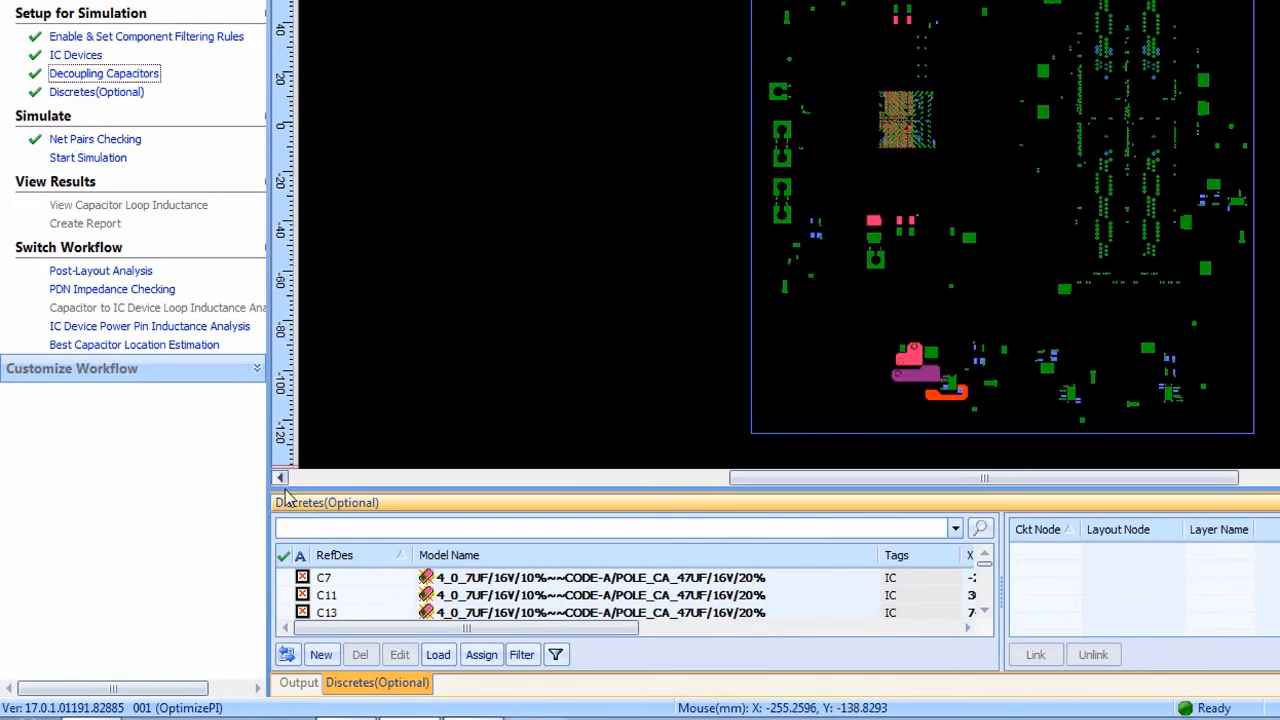
click(294, 556)
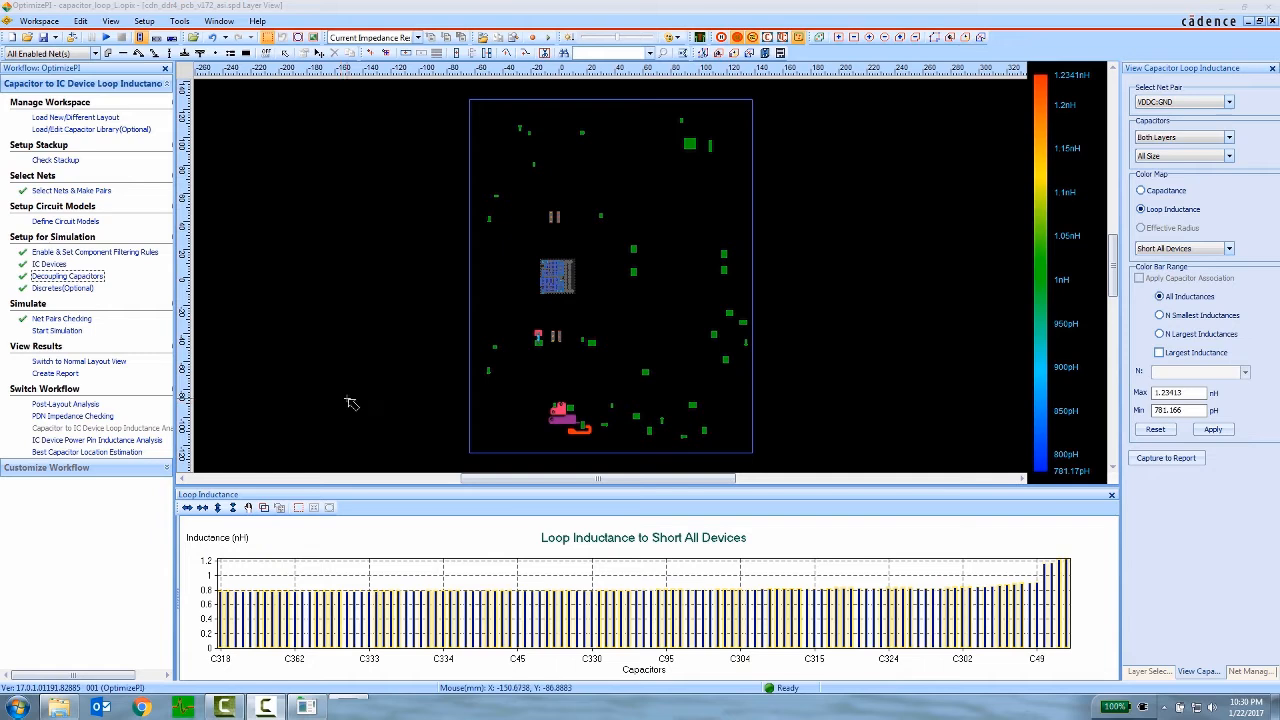
- Inspect the capacitor loop inductance map around U2, then display the Plane$LAY6-PWR layer beneath it
drag(586, 202, 524, 362)
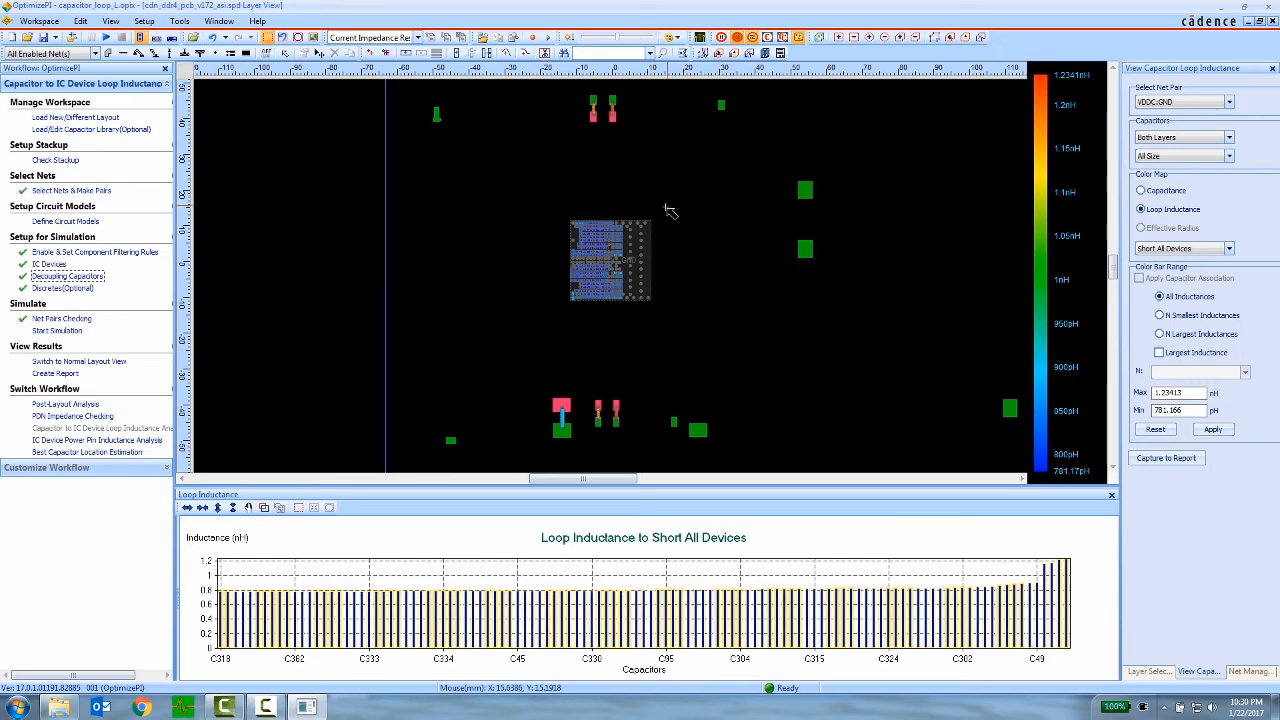
drag(639, 225, 565, 316)
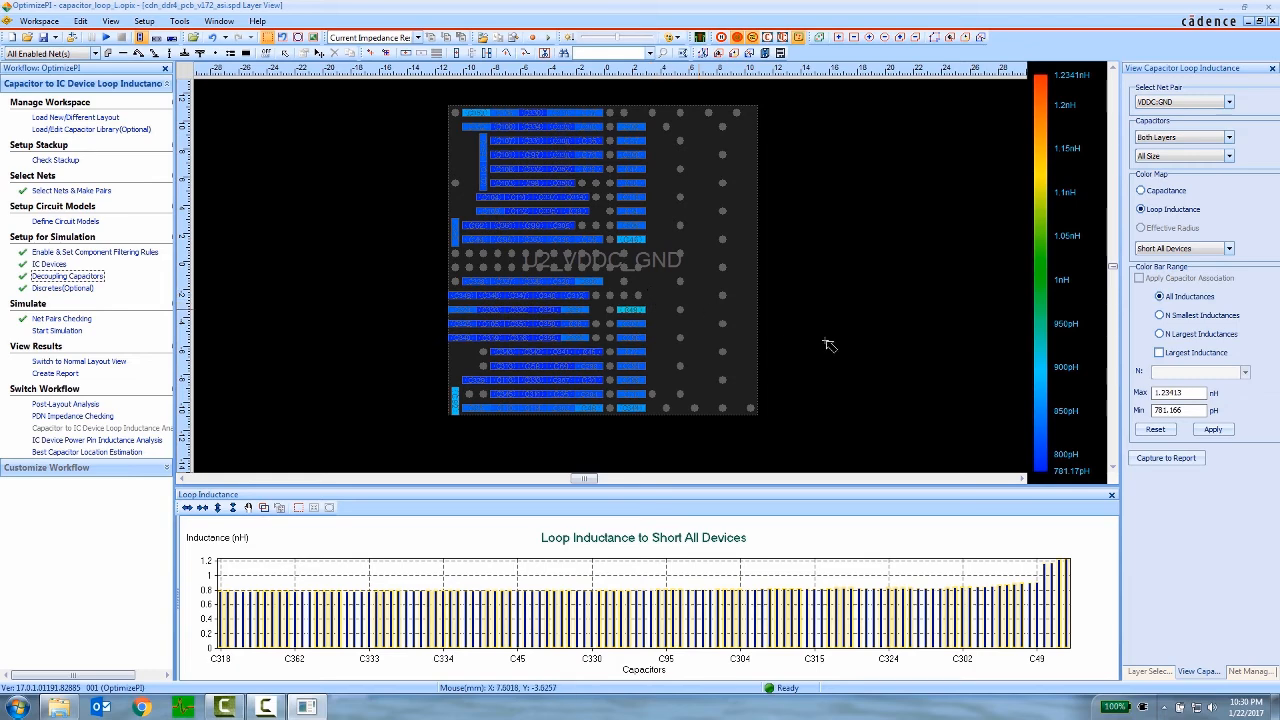
click(1150, 670)
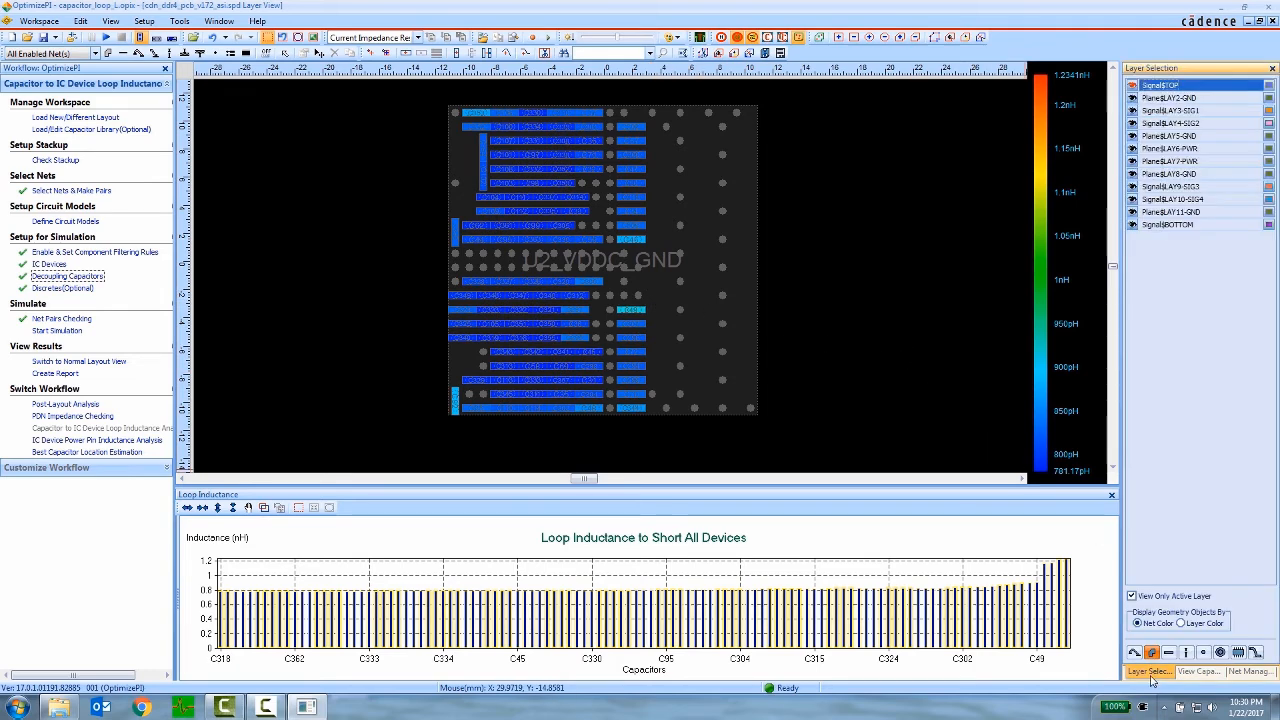
click(1205, 149)
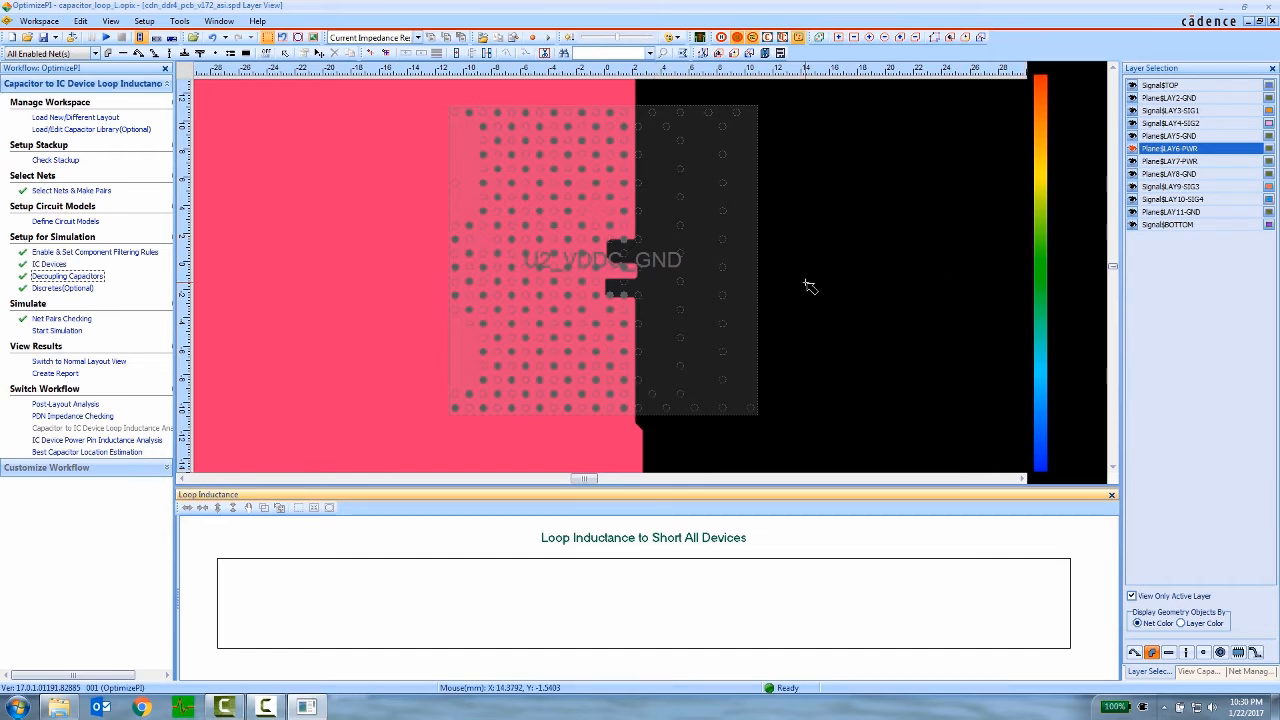
- Switch the workflow to IC Device Power Pin Inductance Analysis and make Signal$TOP the active layer
click(297, 40)
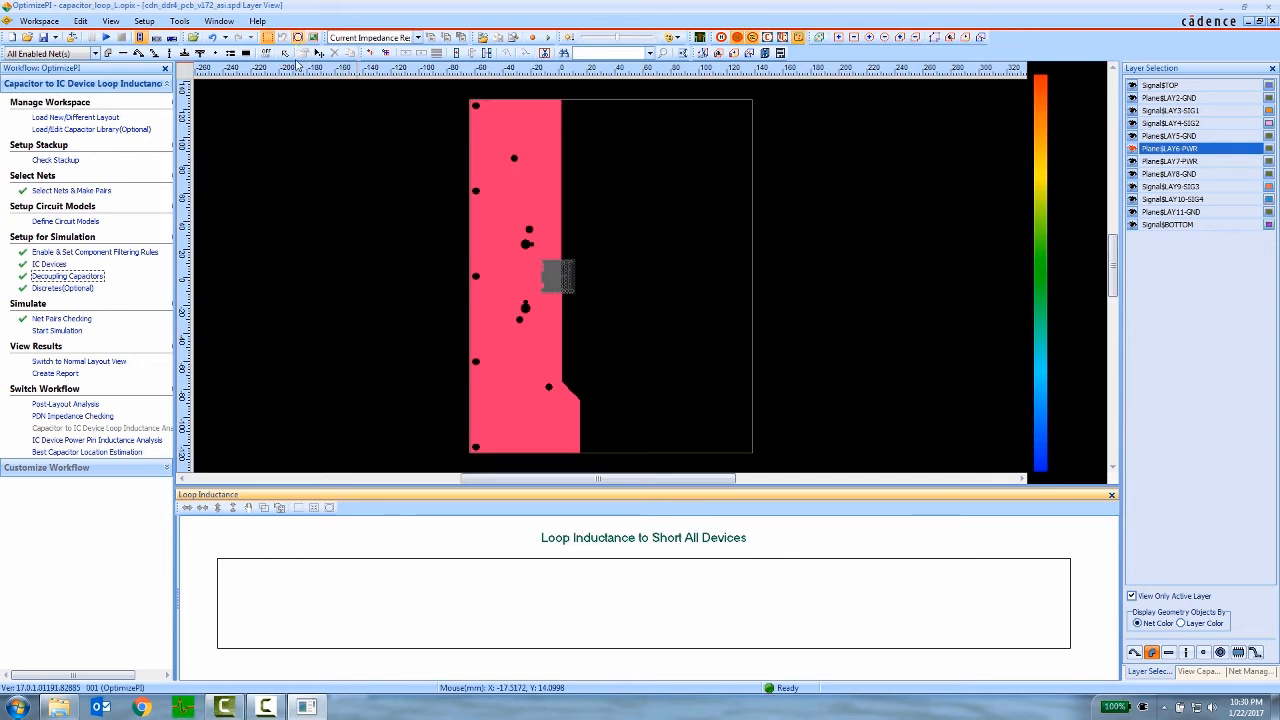
click(127, 441)
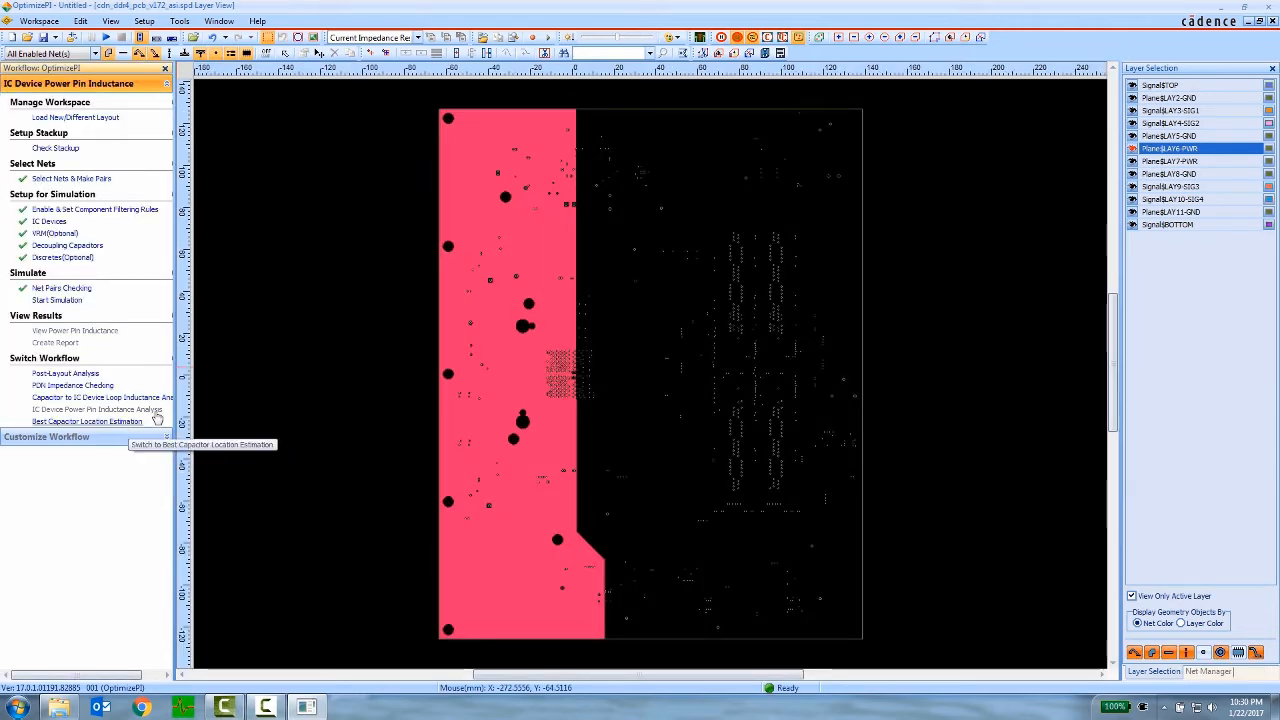
click(1160, 86)
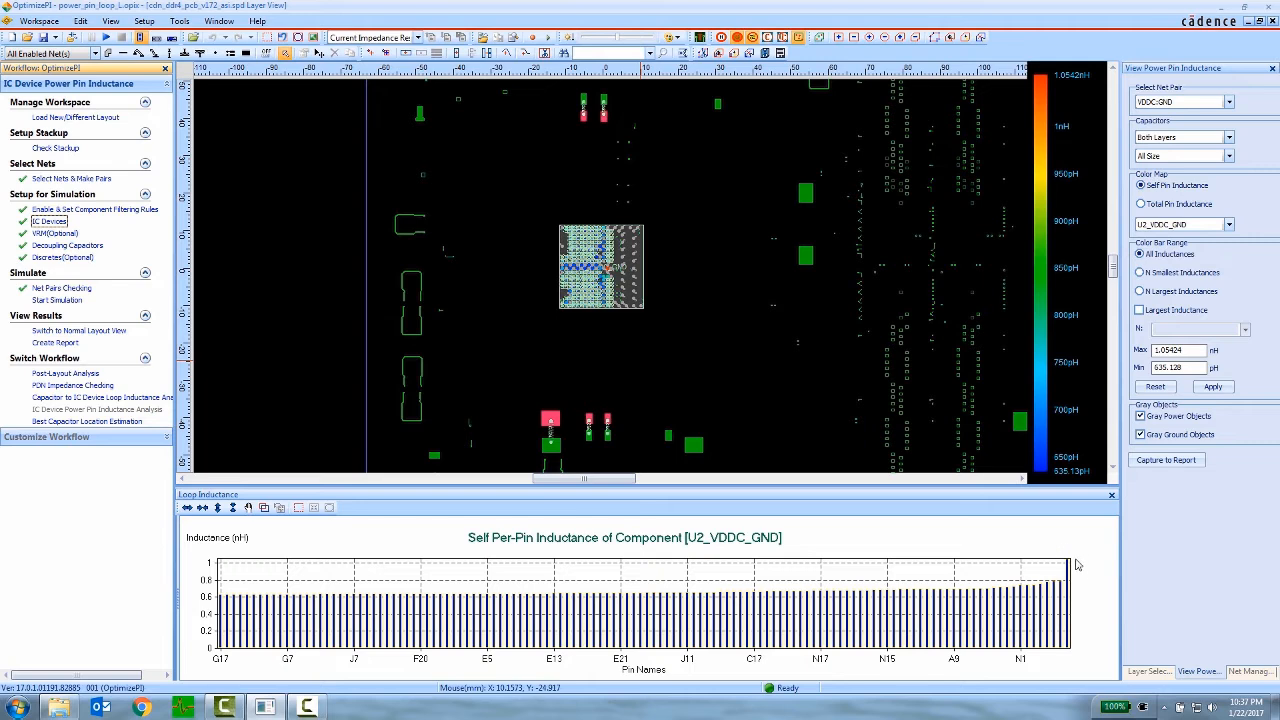
- Inspect the self pin inductance map of U2_VDDC_GND up close, then display the Plane$LAY6-PWR layer beneath it
click(269, 39)
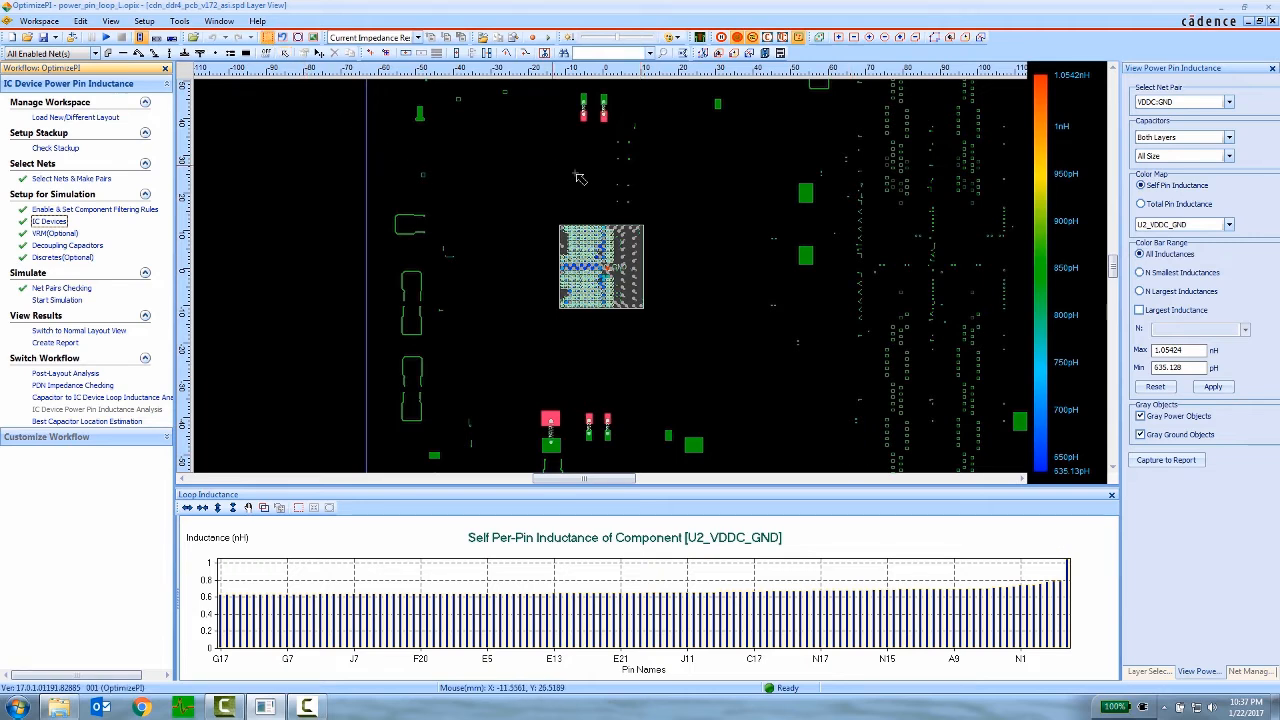
drag(656, 220, 549, 318)
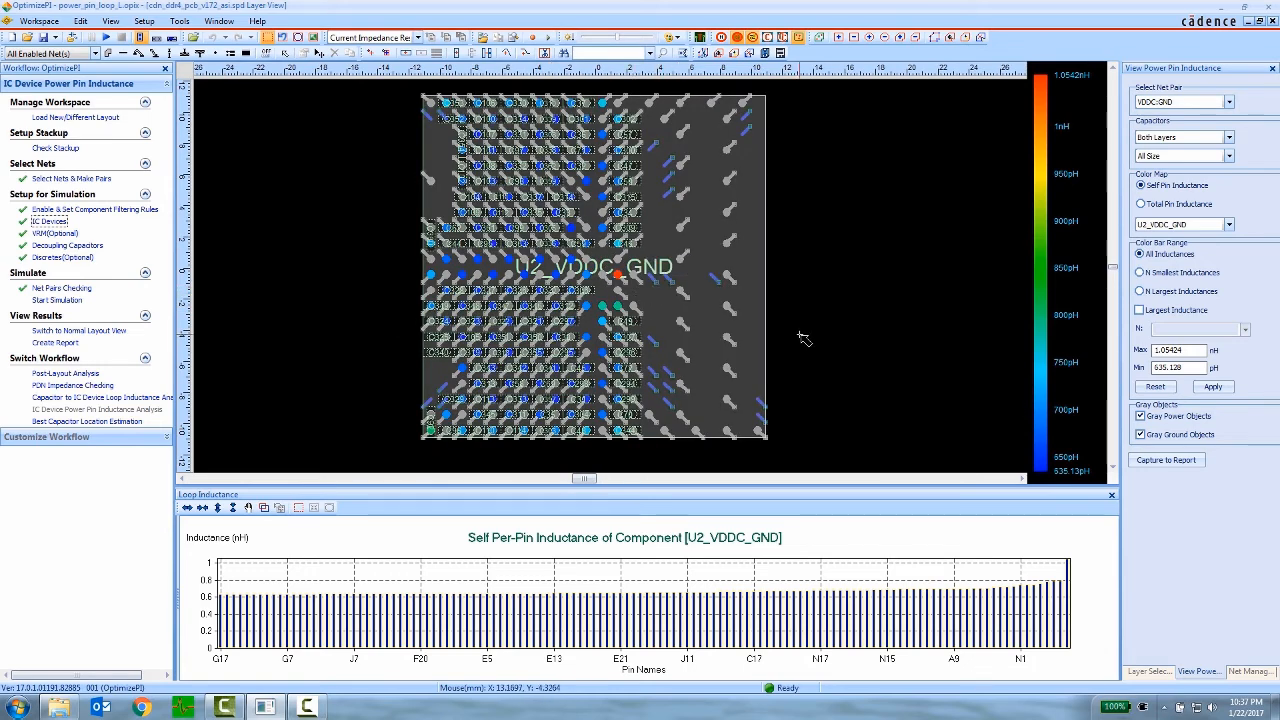
click(1146, 672)
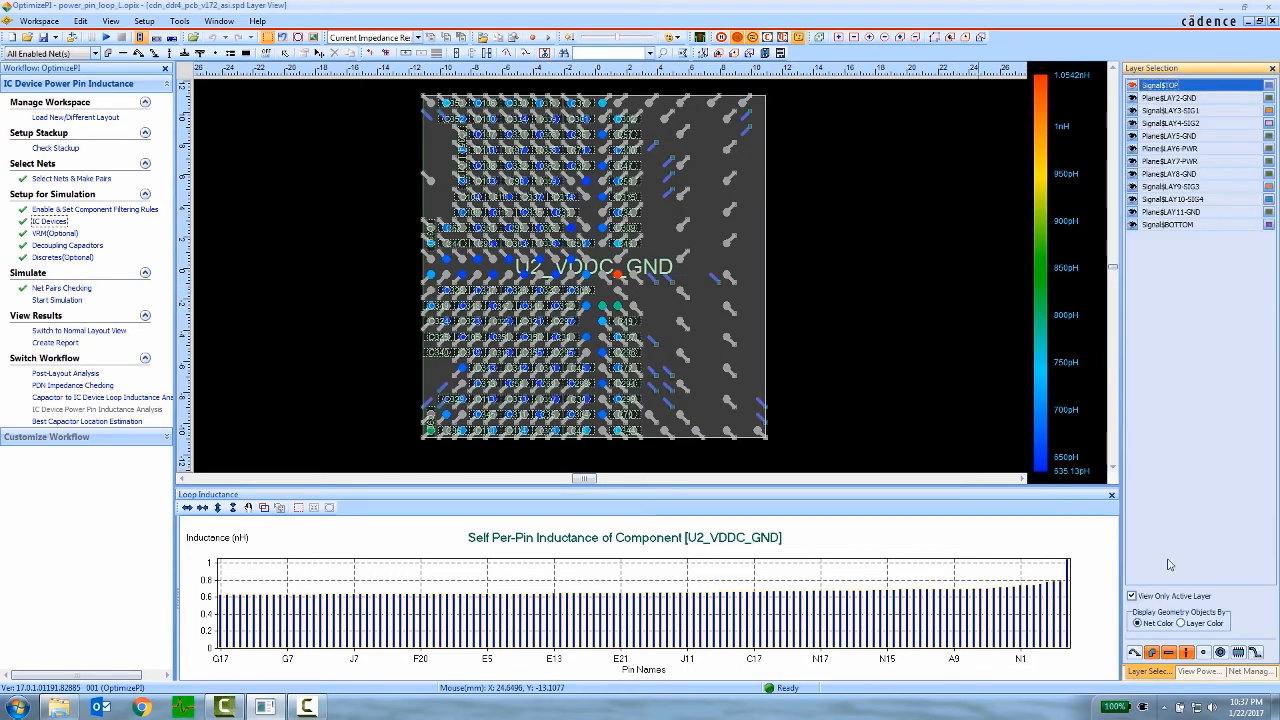
click(1205, 148)
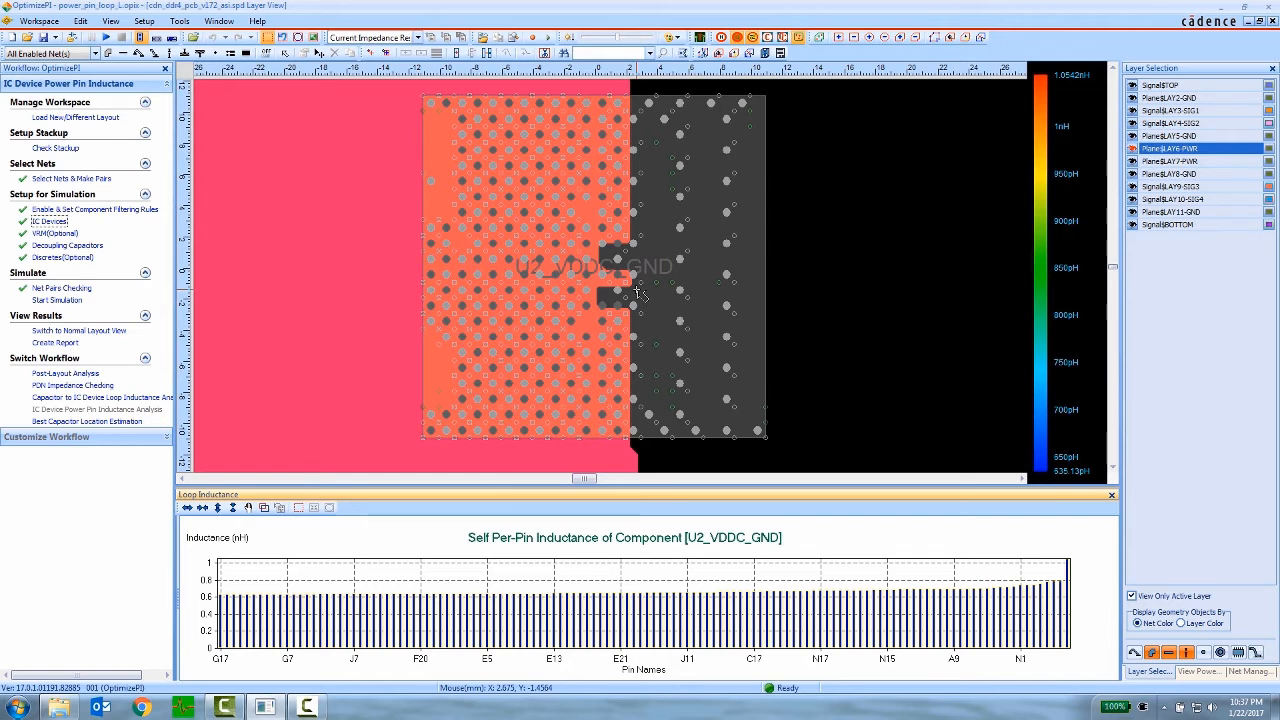
- Open the PDN_impedance_checking.opix workspace from the PowerTree_OptimizePI folder
click(41, 22)
click(43, 48)
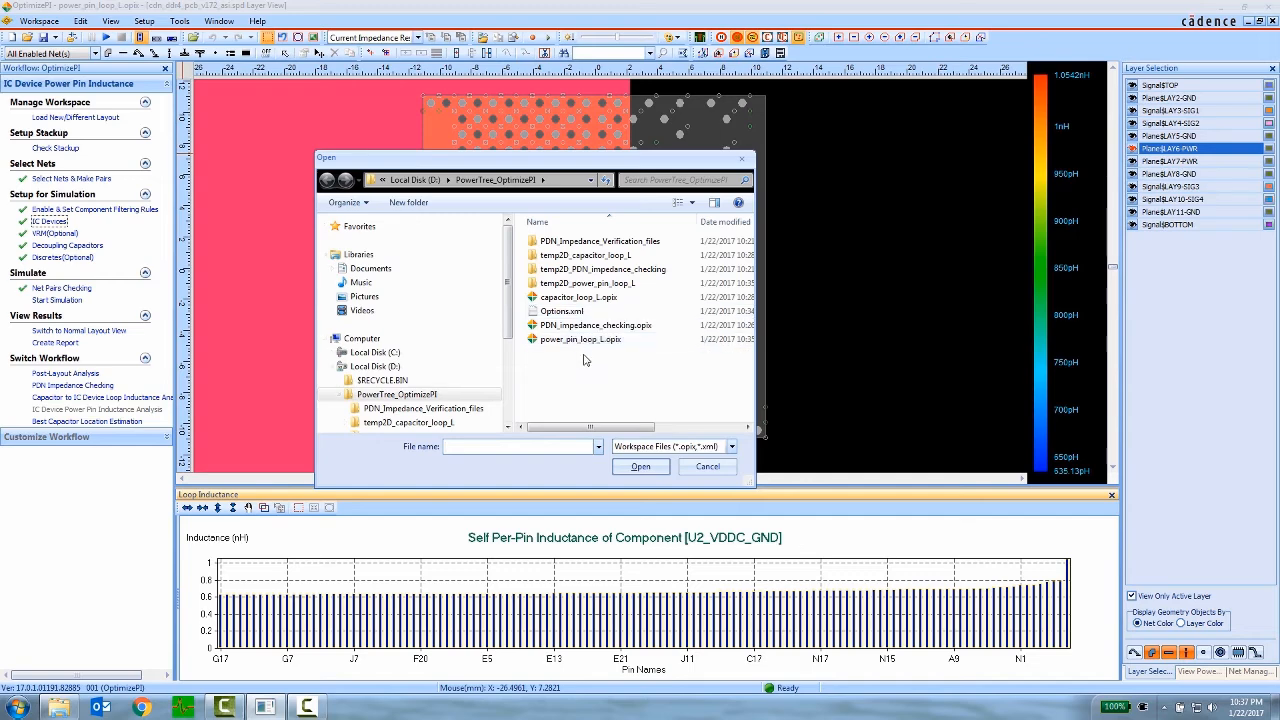
click(596, 327)
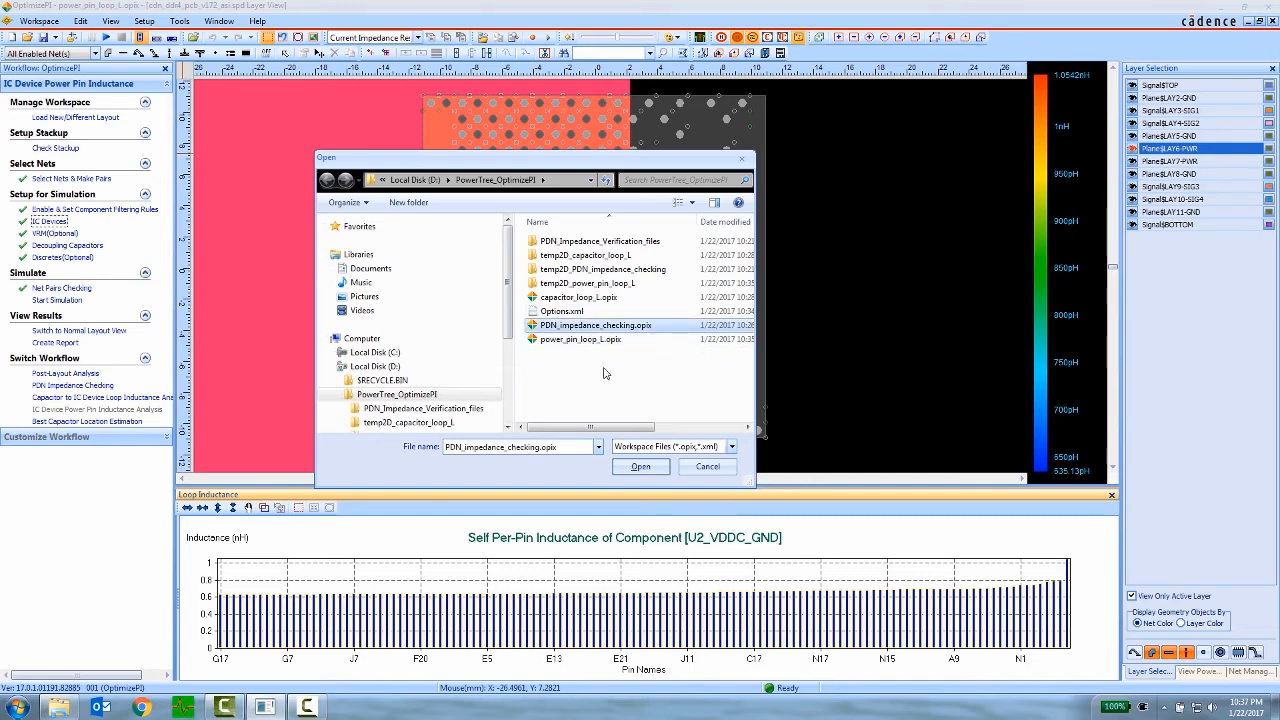
click(637, 467)
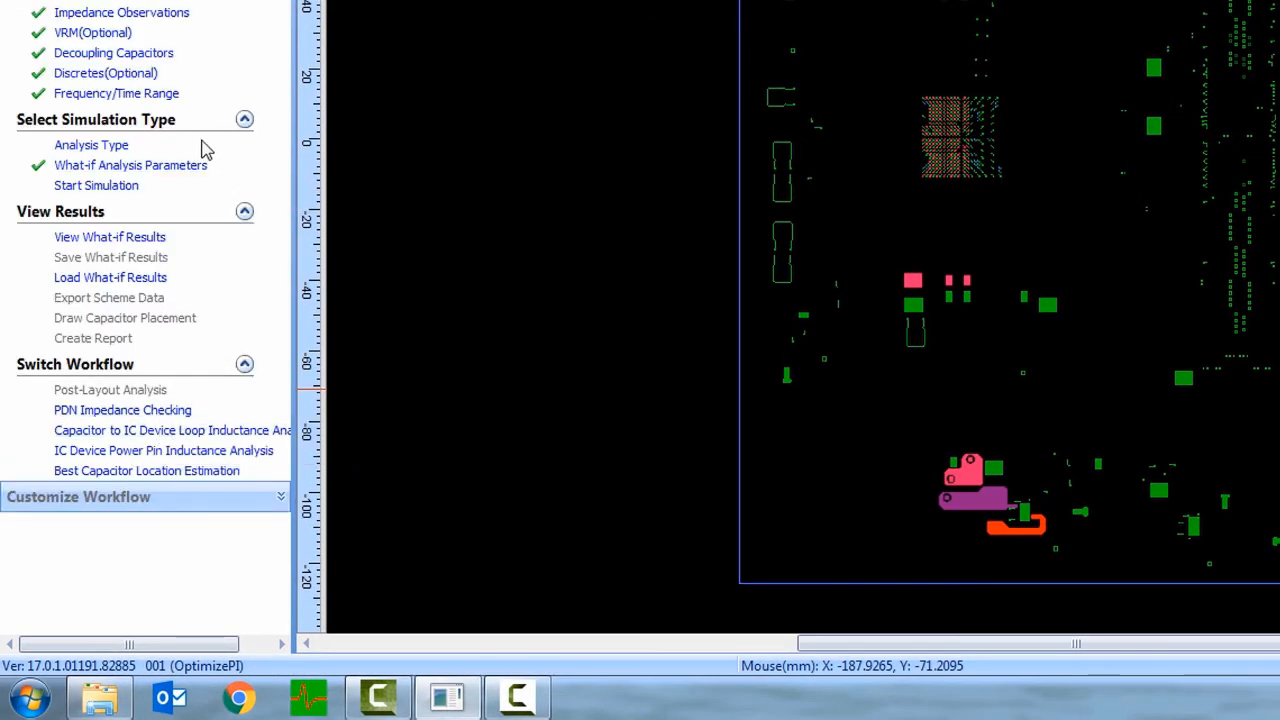
- Set the analysis type to Optimization and enable the OptimumDefault group with the objective Best Performance vs. Number of Capacitors
click(91, 145)
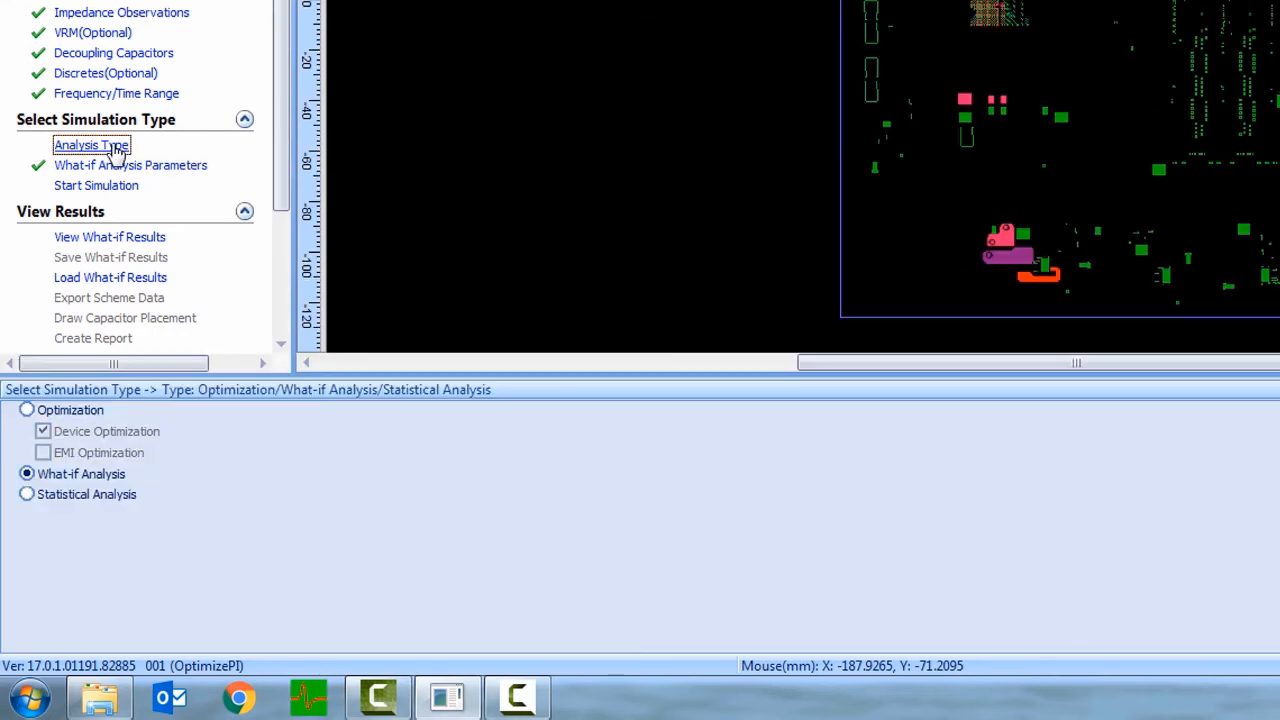
click(88, 411)
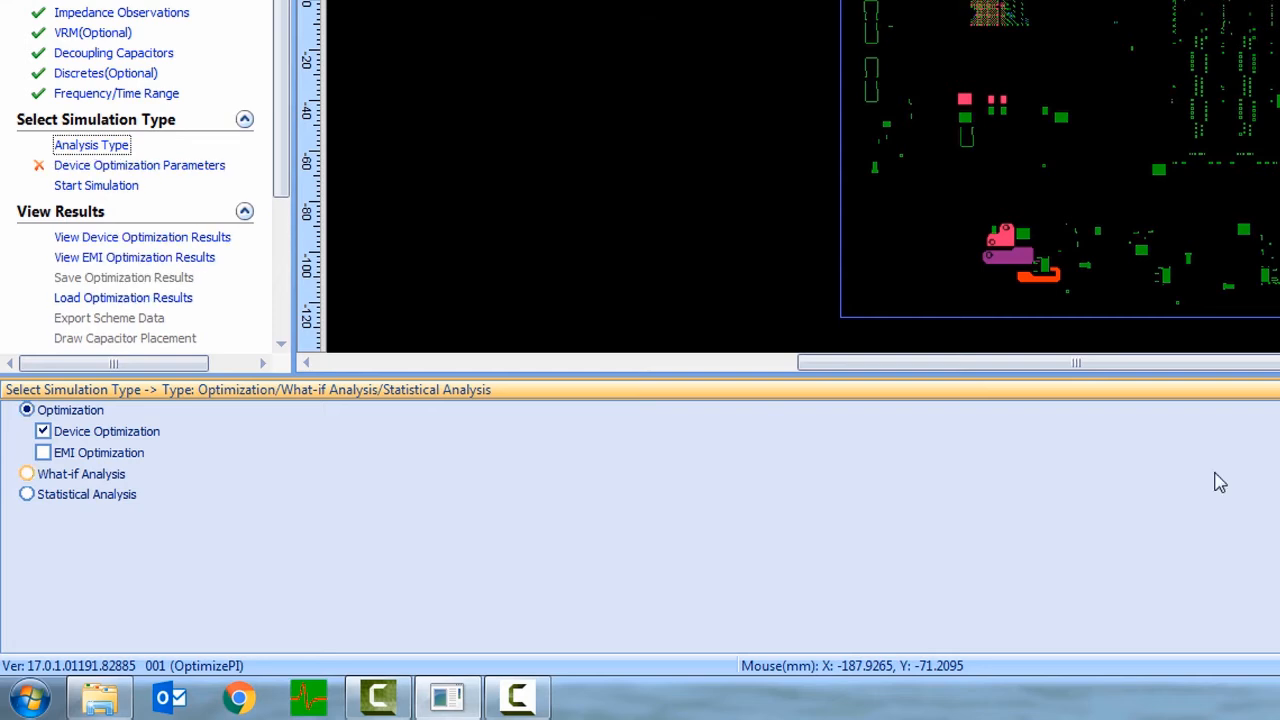
click(205, 167)
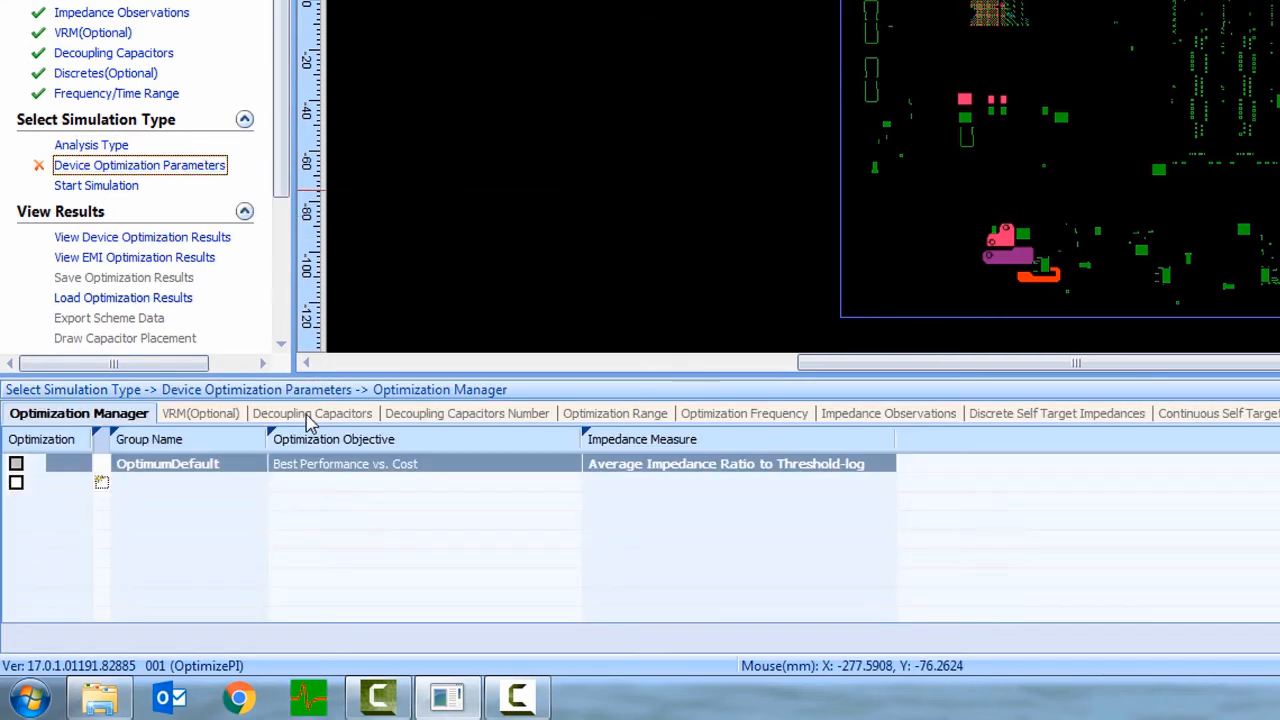
click(375, 472)
click(416, 468)
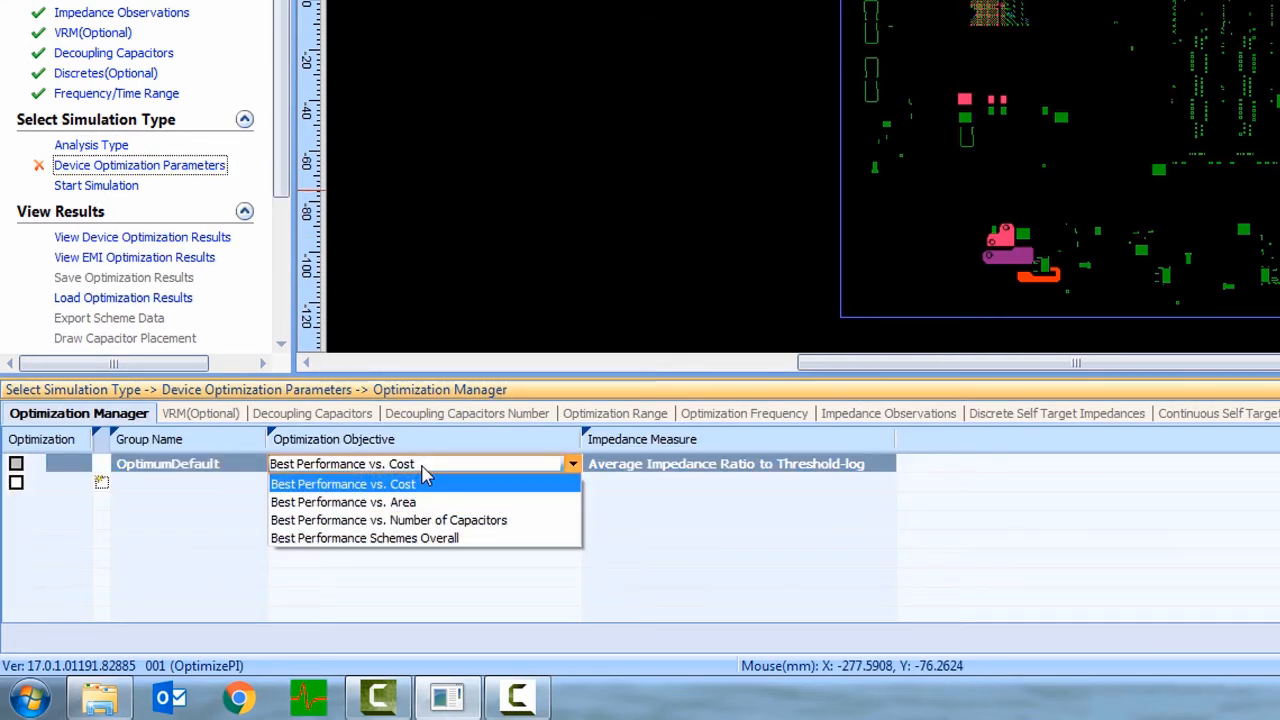
click(488, 522)
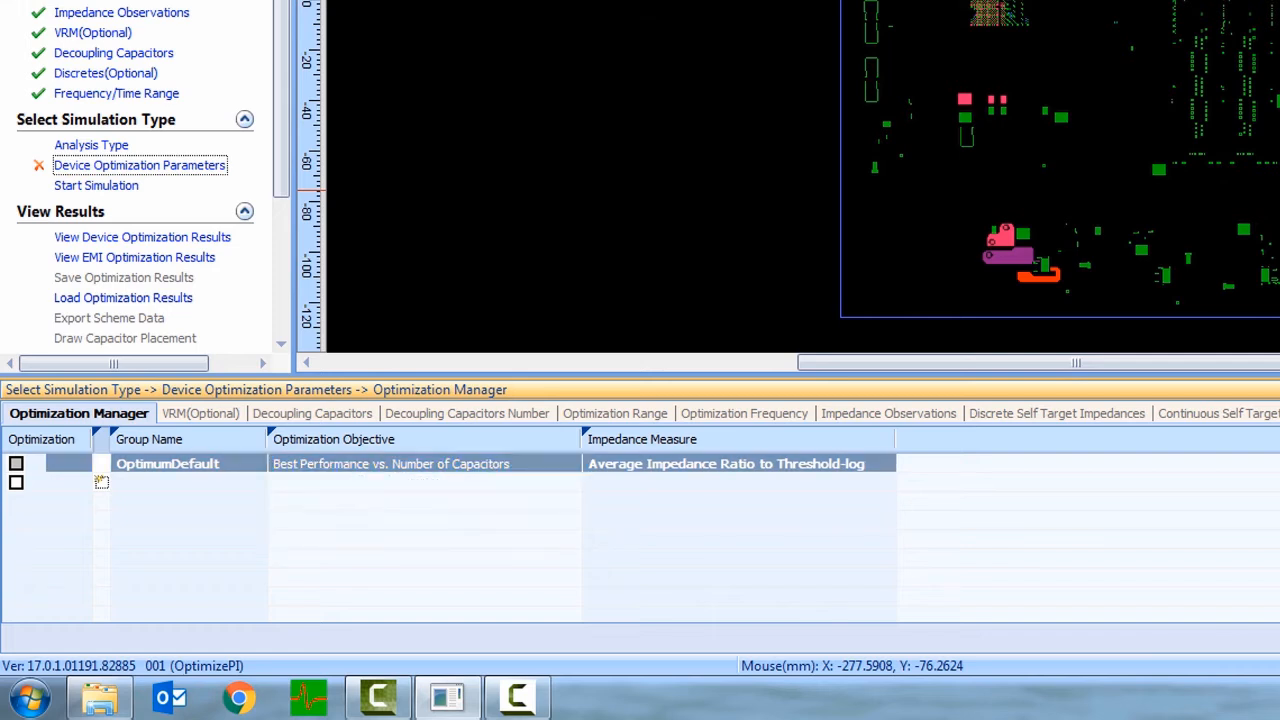
click(16, 464)
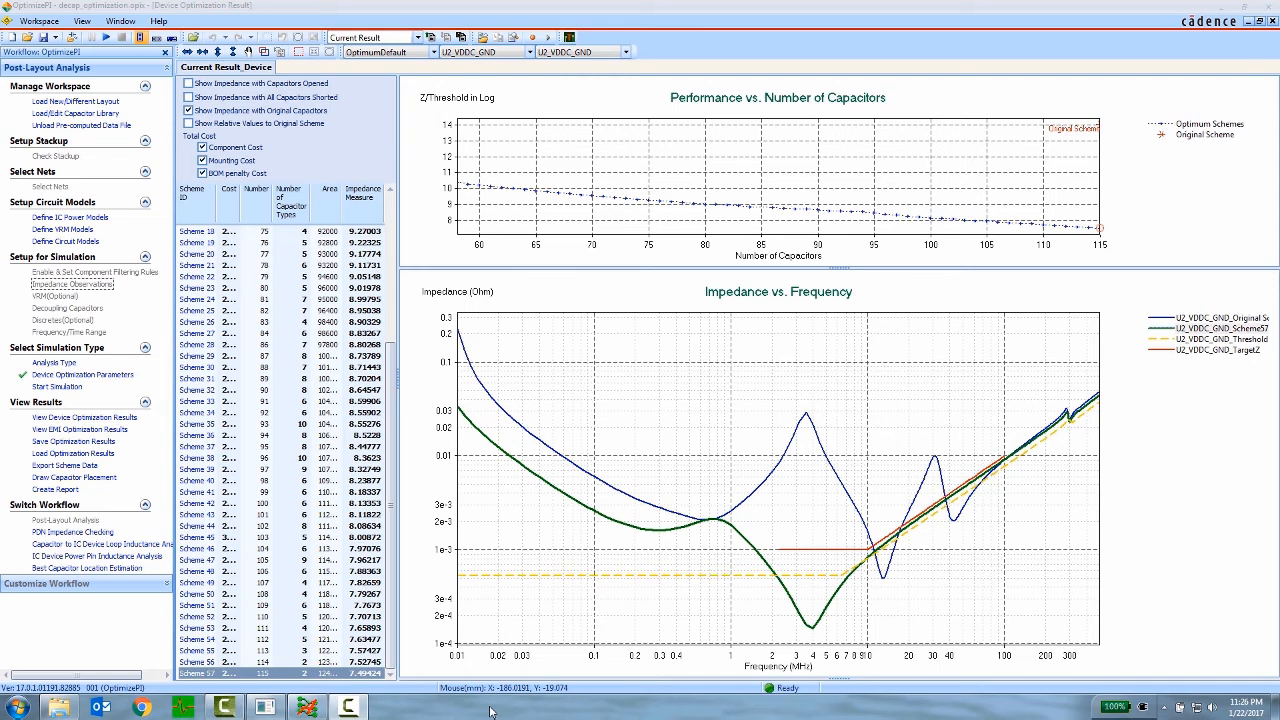
- Open the scheme data export options for Scheme 57, then switch to the board in Allegro Sigrity PI and view its analysis commands
click(90, 466)
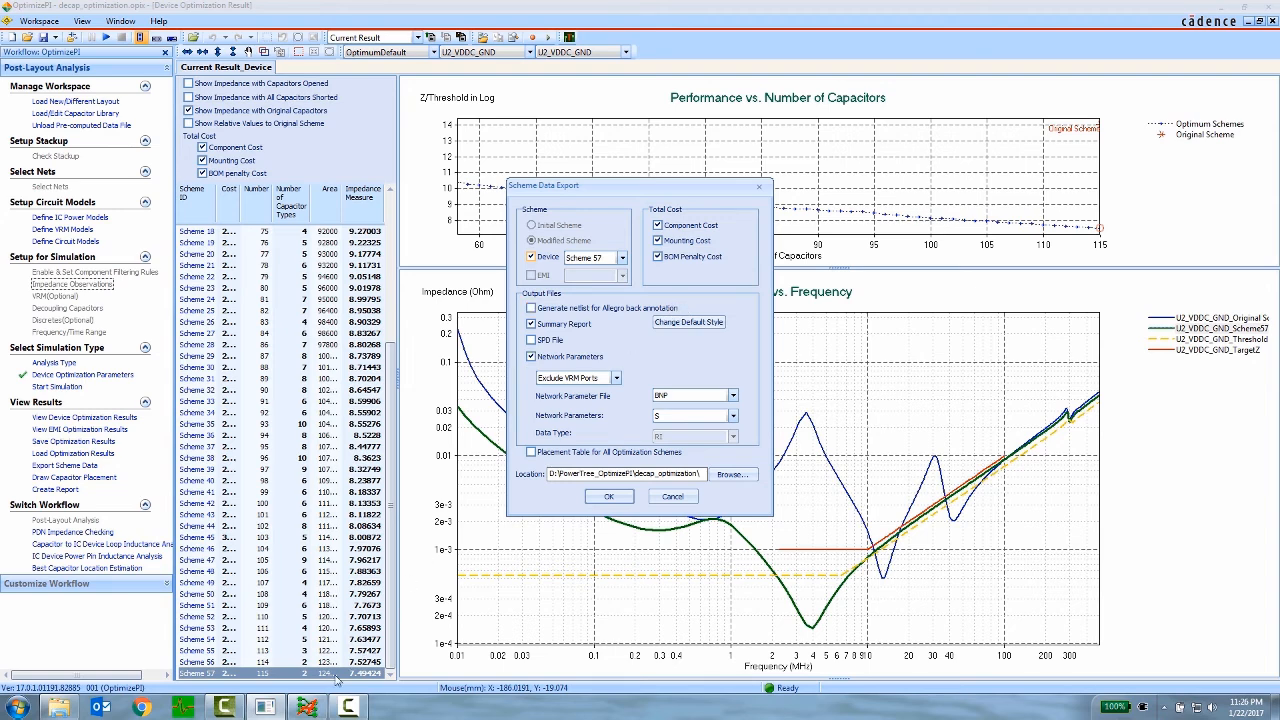
click(306, 707)
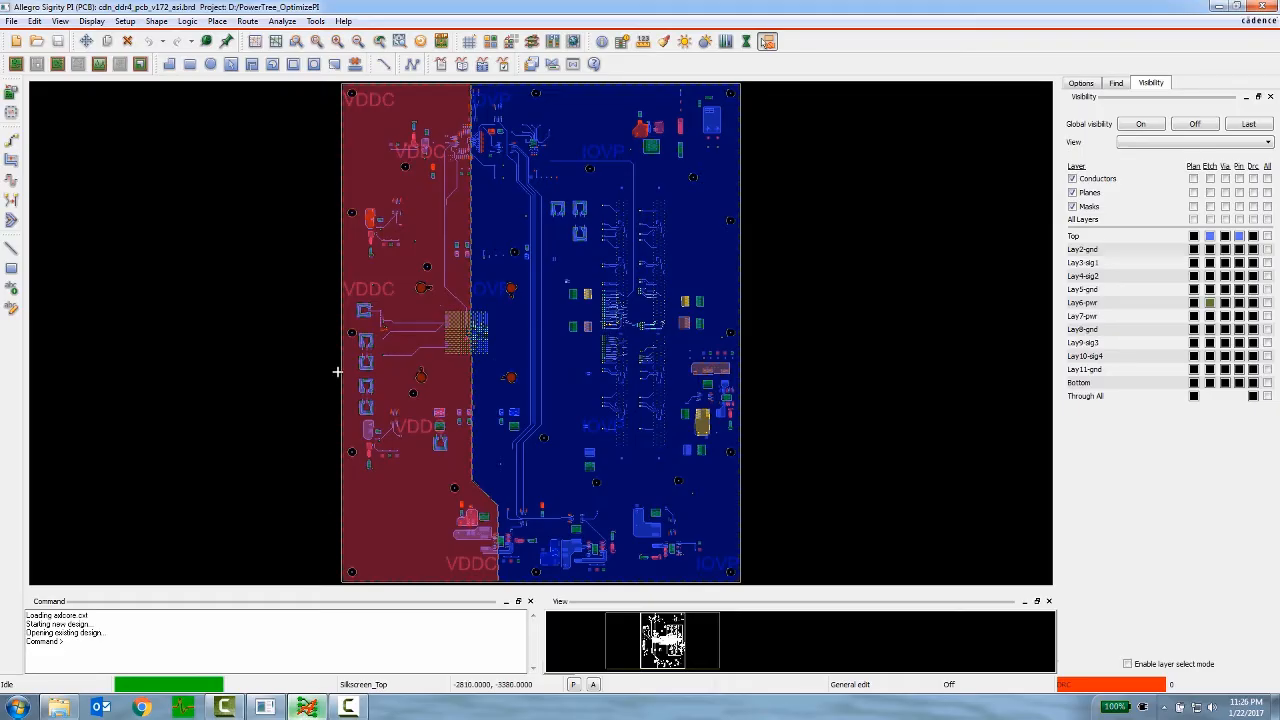
click(282, 21)
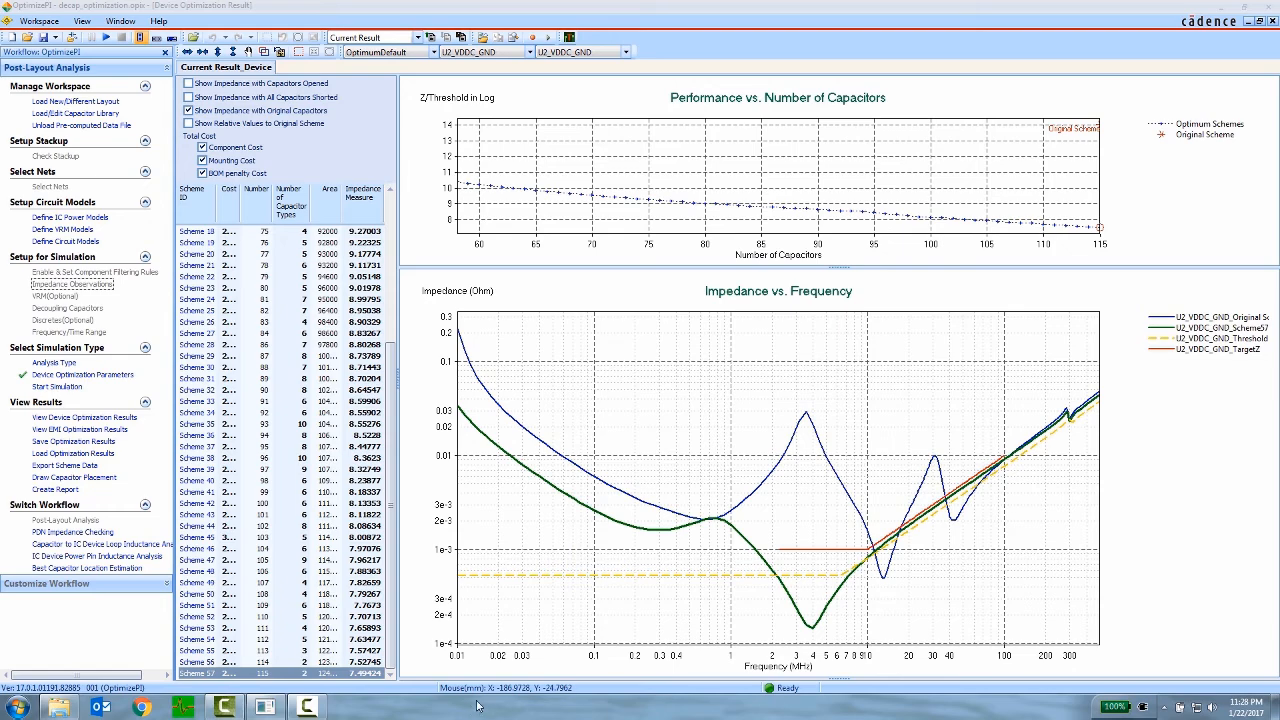
- Create the device optimization report for Scheme 57 and examine its capacitor tables and cost, area and capacitor count comparison
click(70, 492)
click(820, 547)
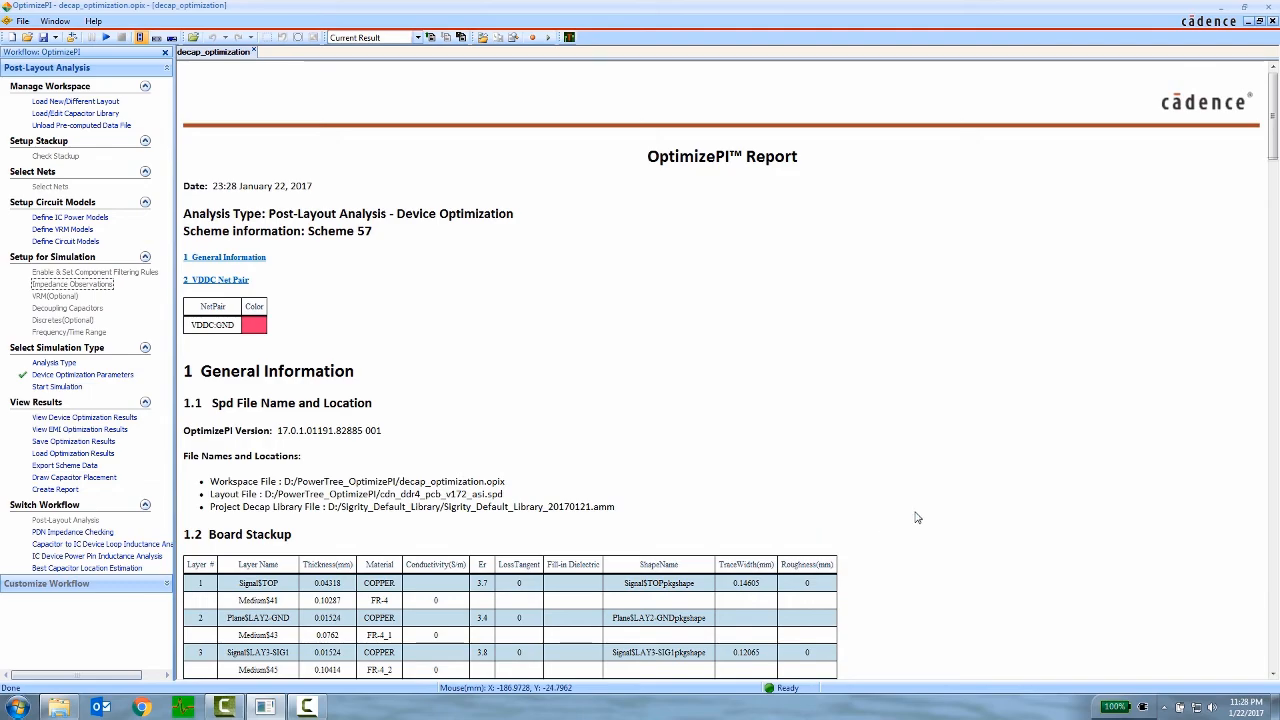
scroll(917, 517, down, 20)
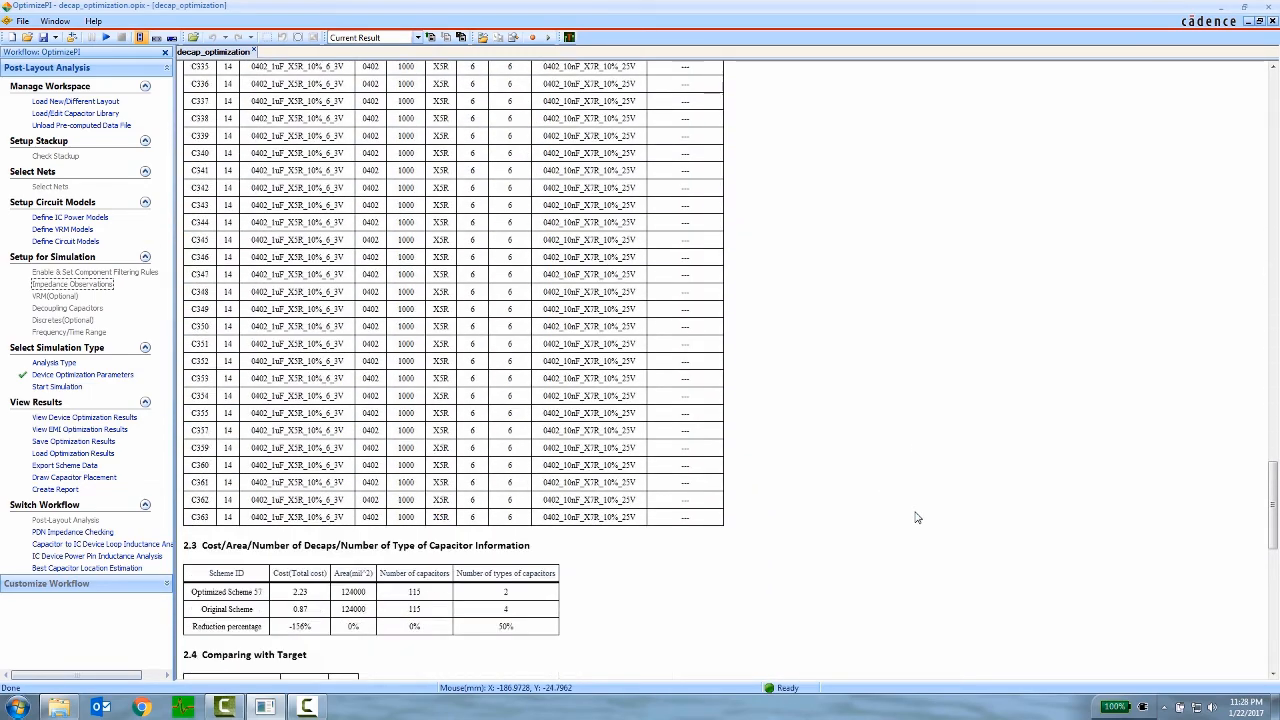